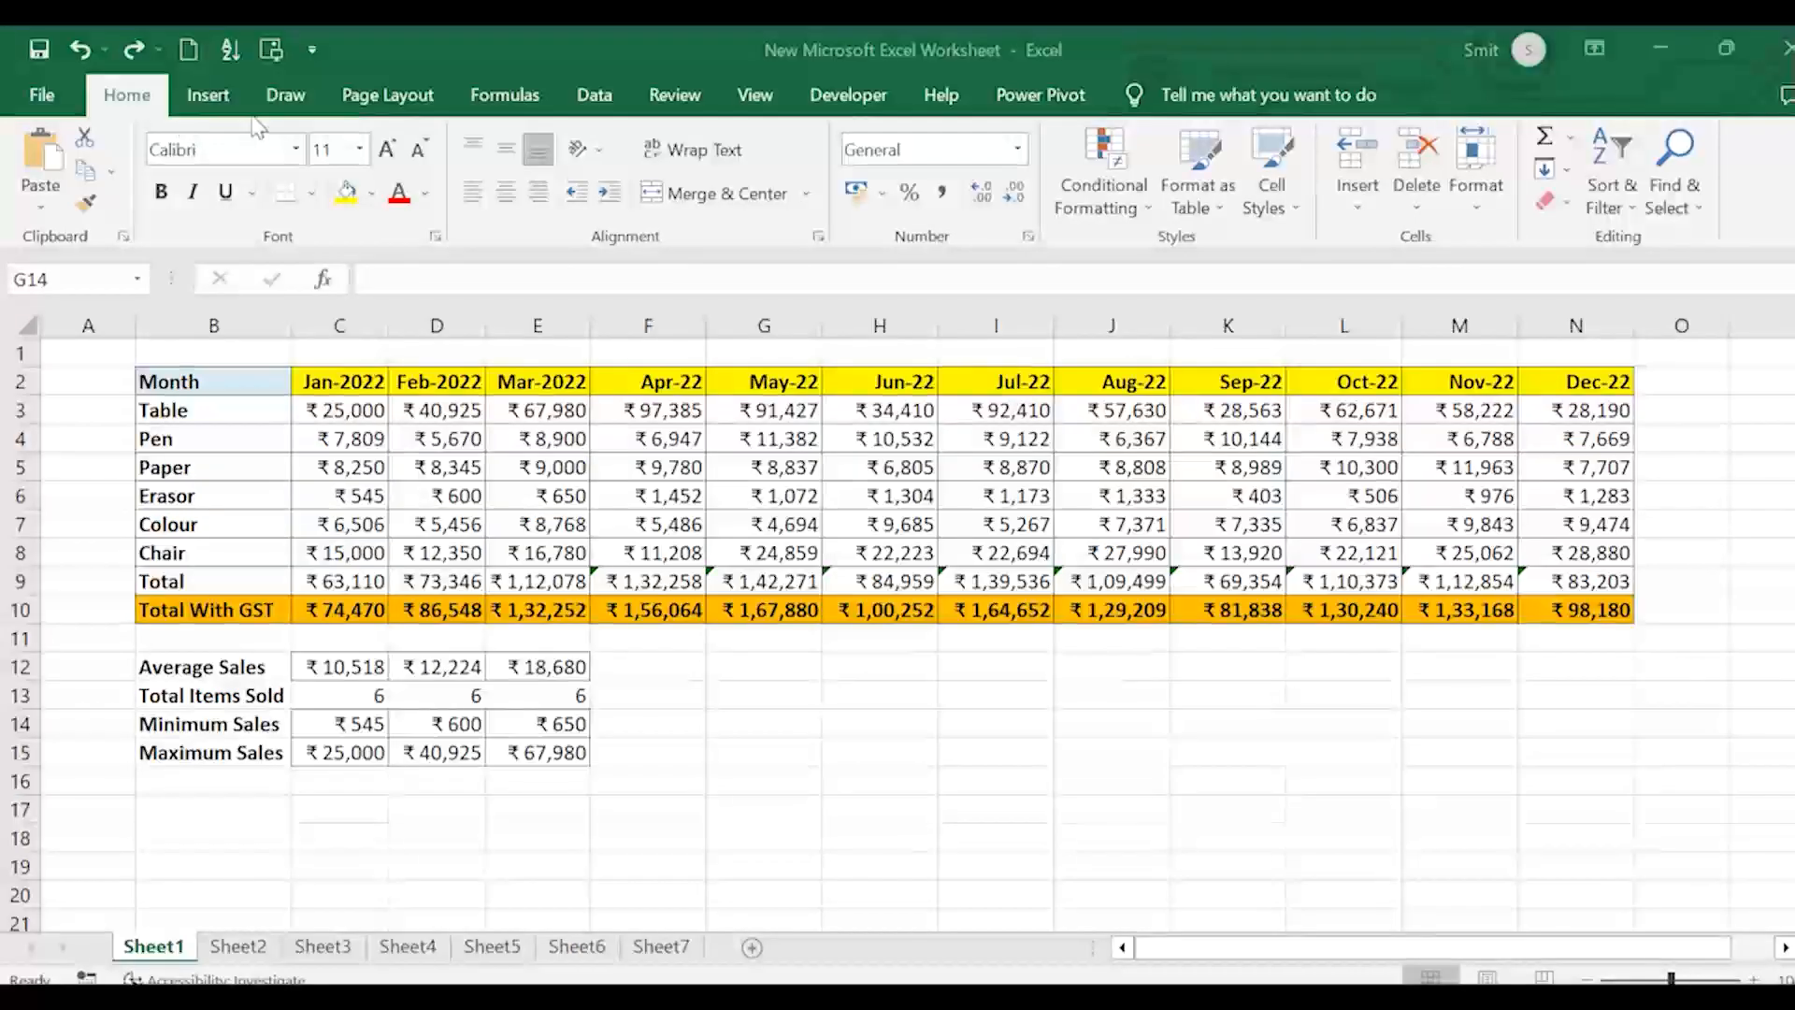
Step: Start inserting an online picture and search for "sales"
left_click(208, 97)
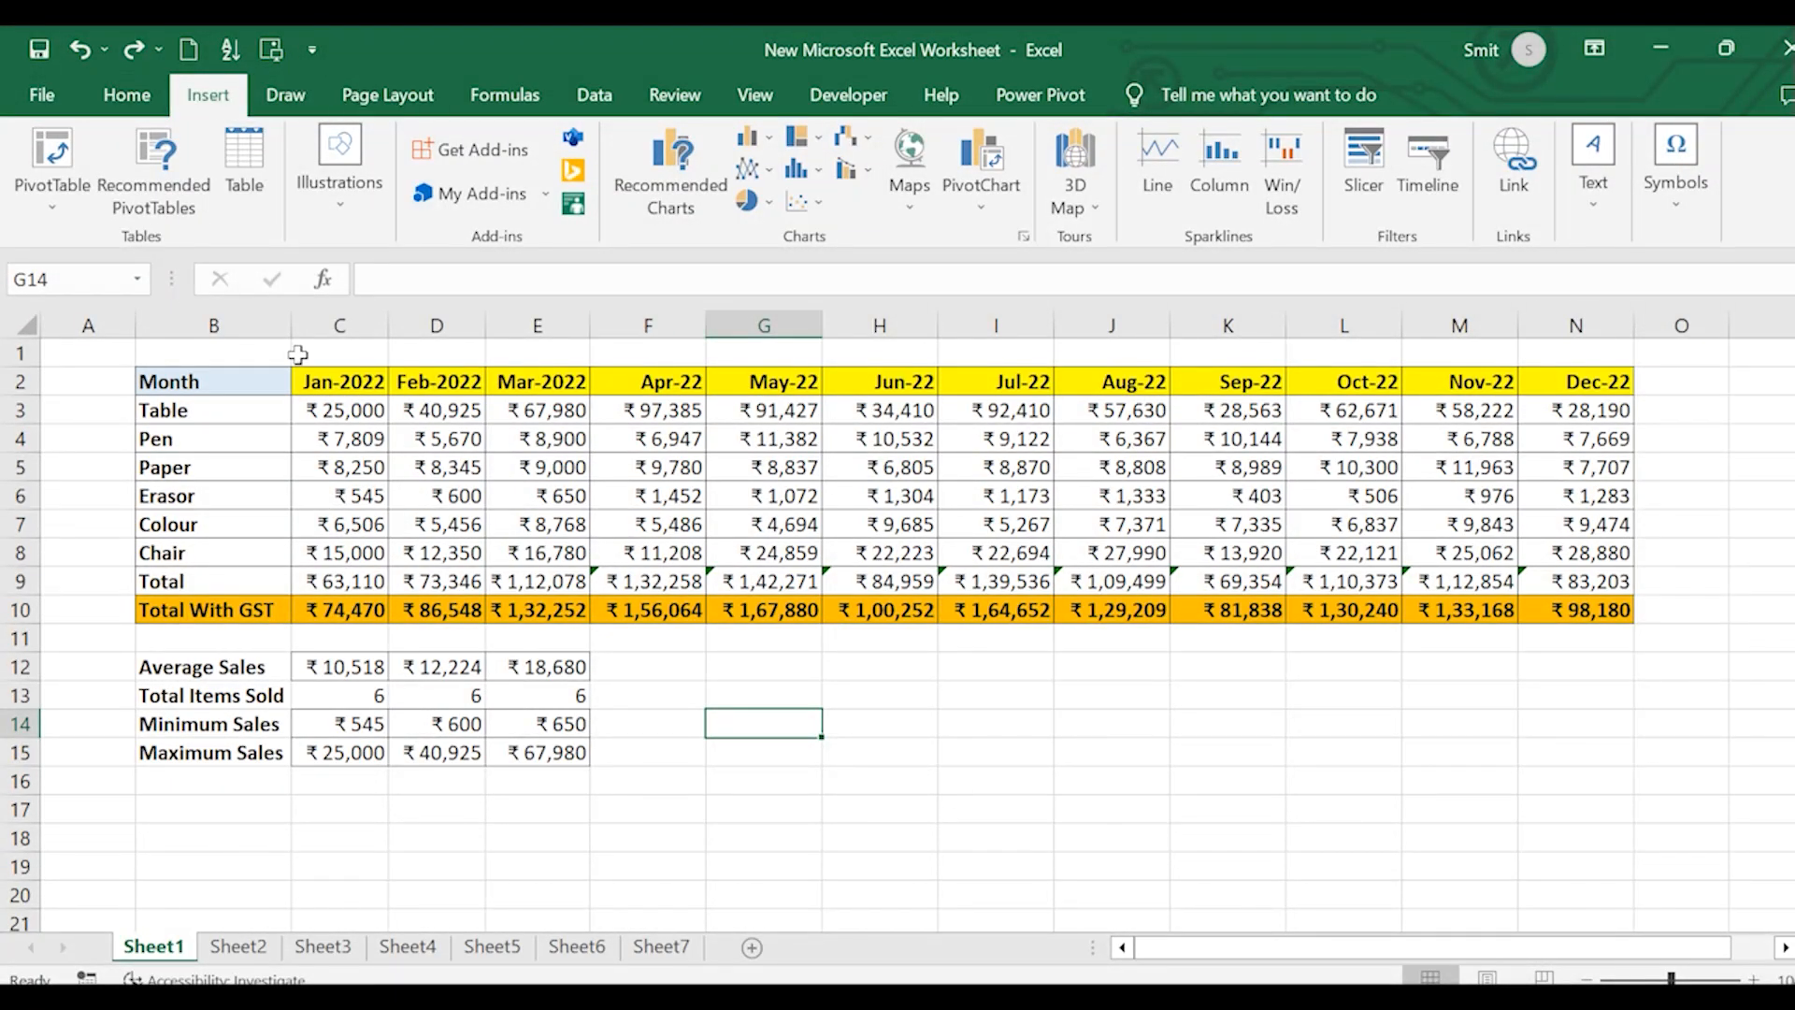
left_click(335, 199)
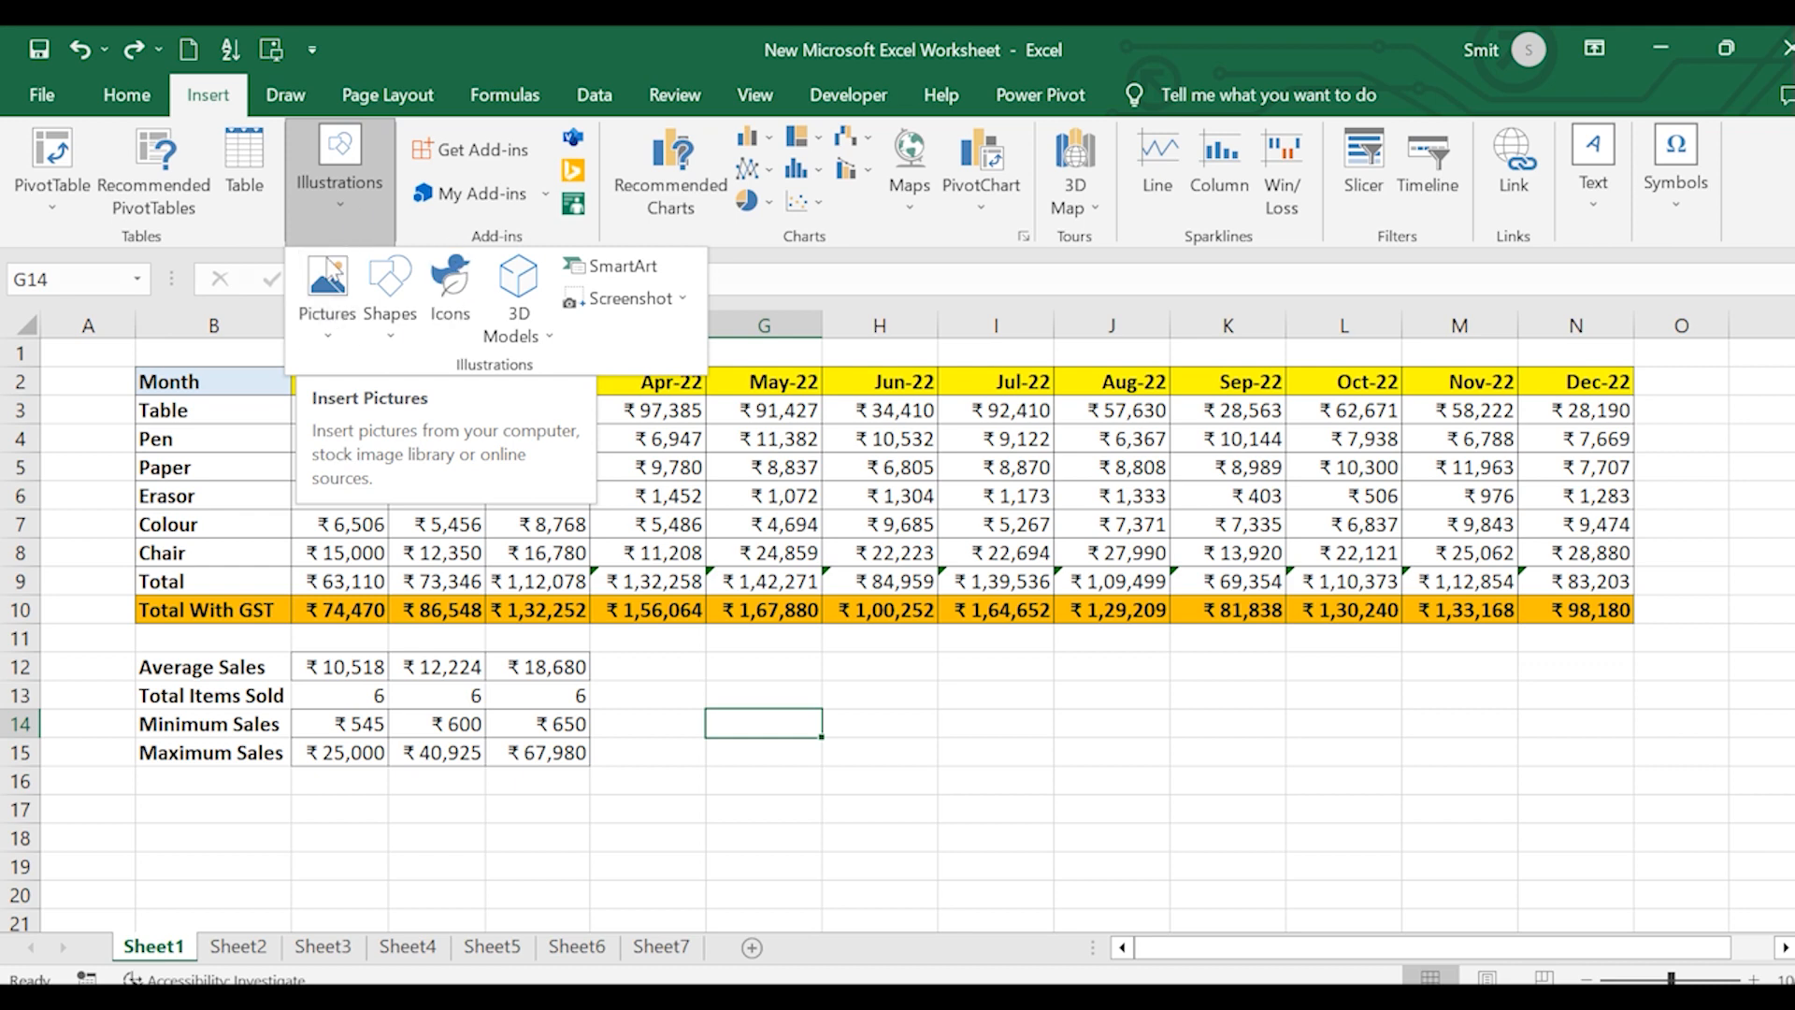
left_click(327, 316)
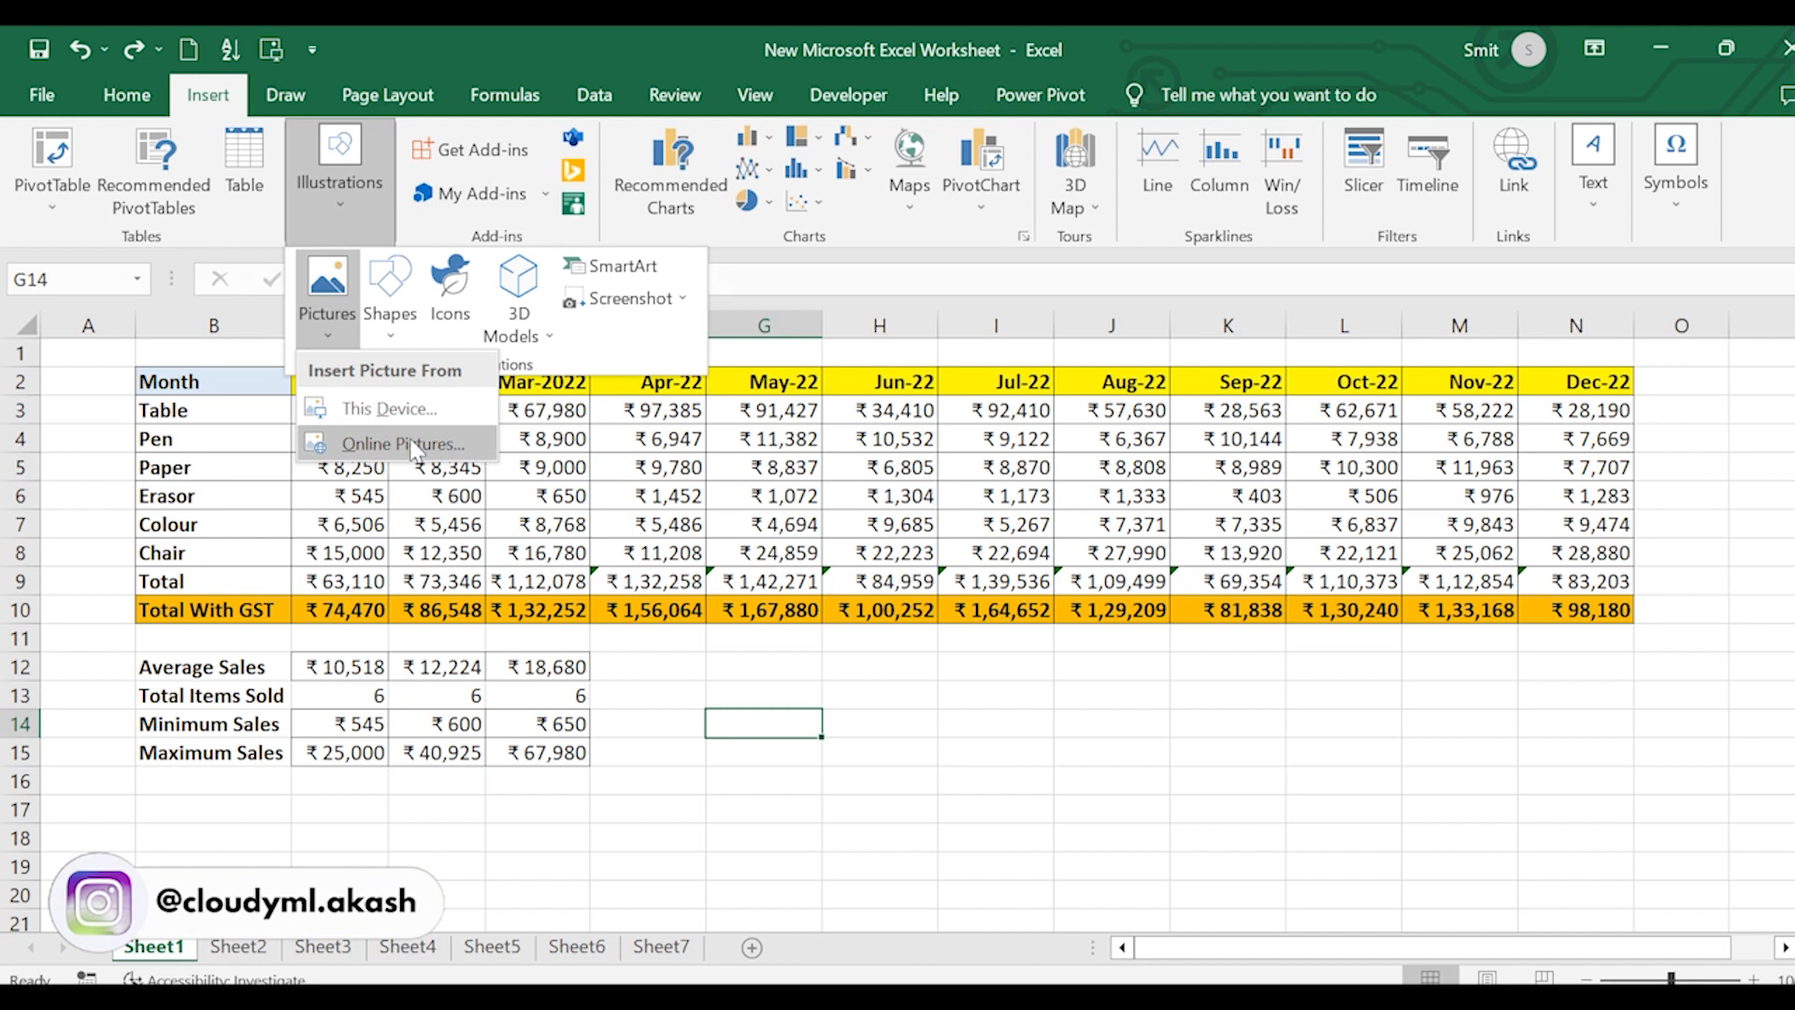
left_click(360, 445)
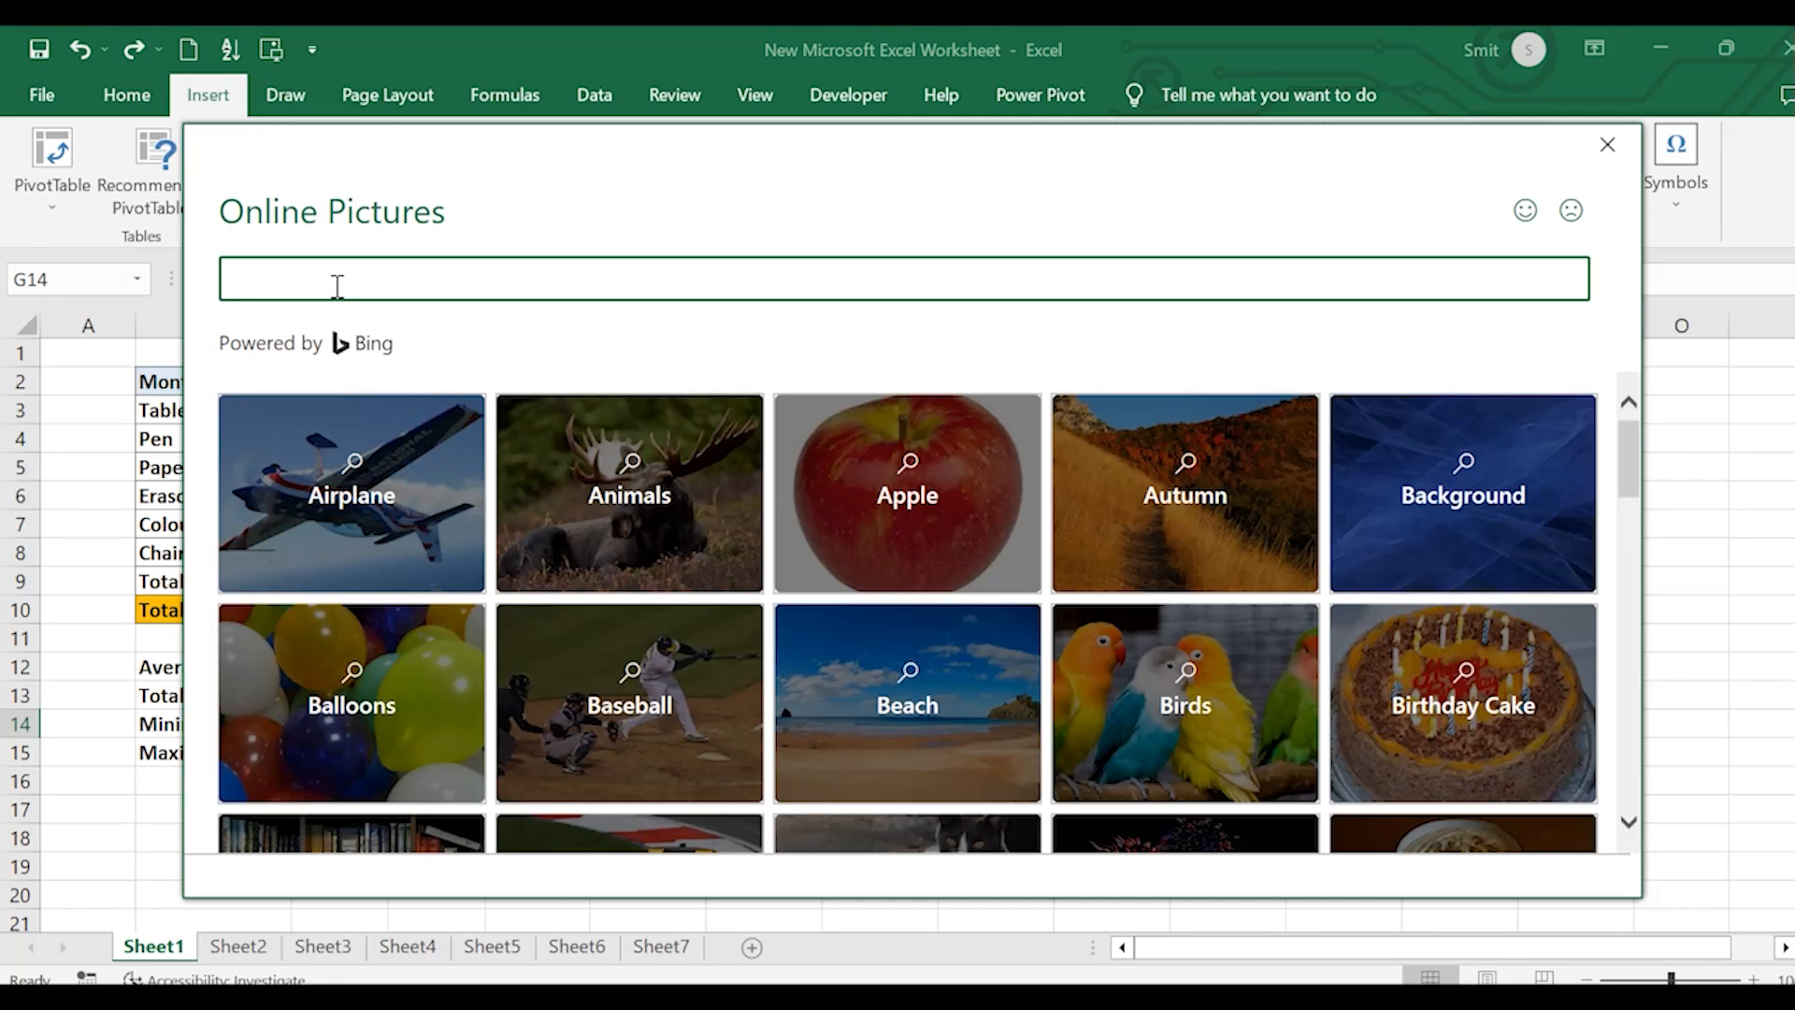
type("sales")
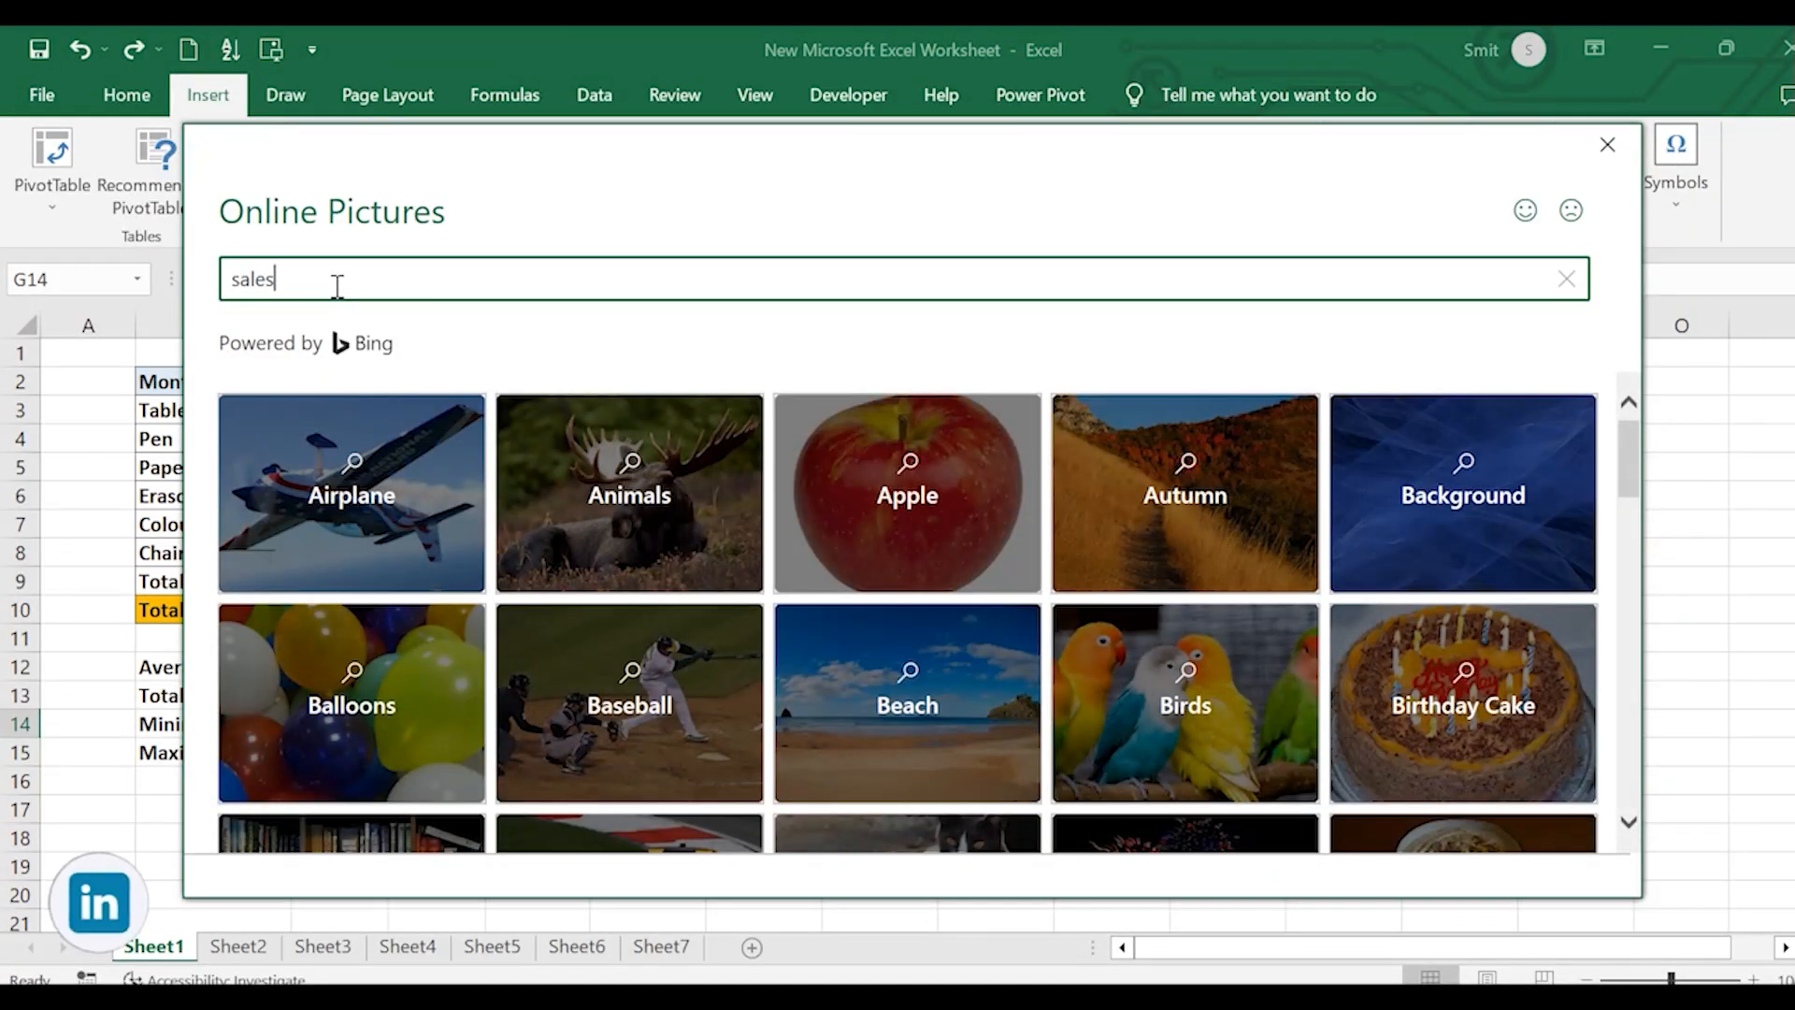
key("Return")
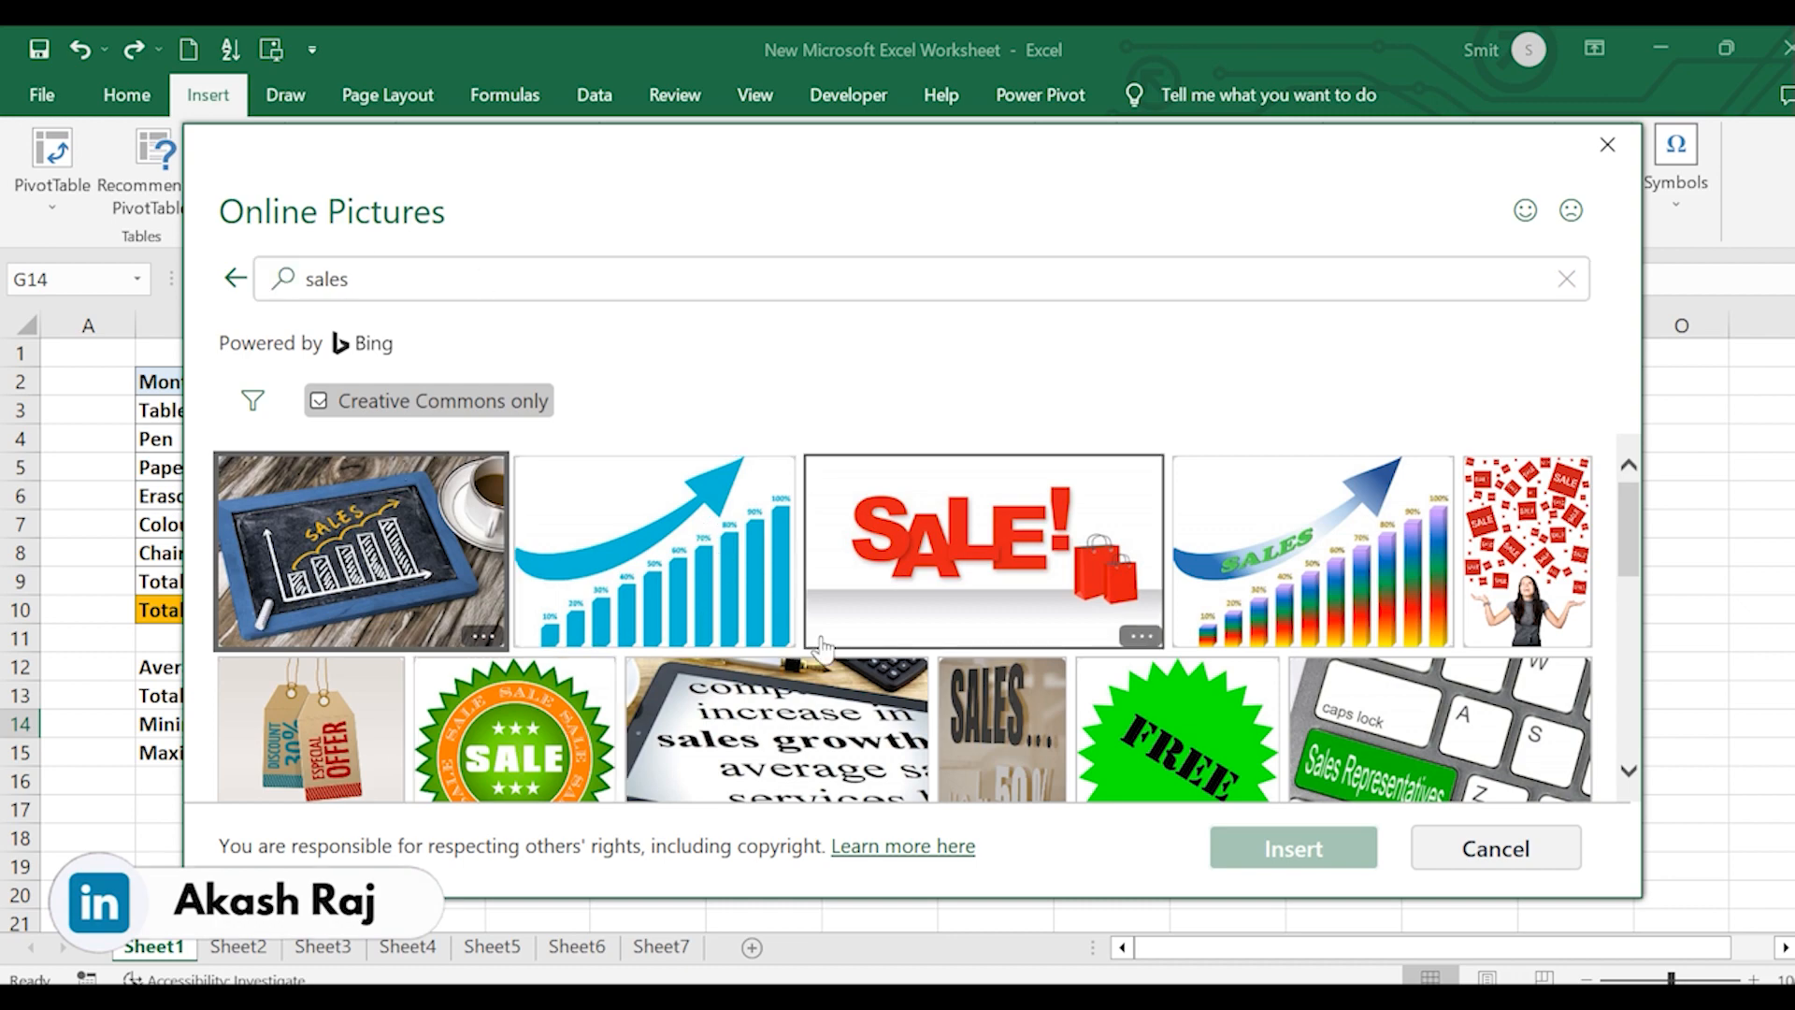
Step: Browse the picture results and insert the blue percentage bar graphic with the rising arrow
scroll(822, 647, "down", 3)
scroll(822, 647, "down", 2)
scroll(823, 647, "up", 6)
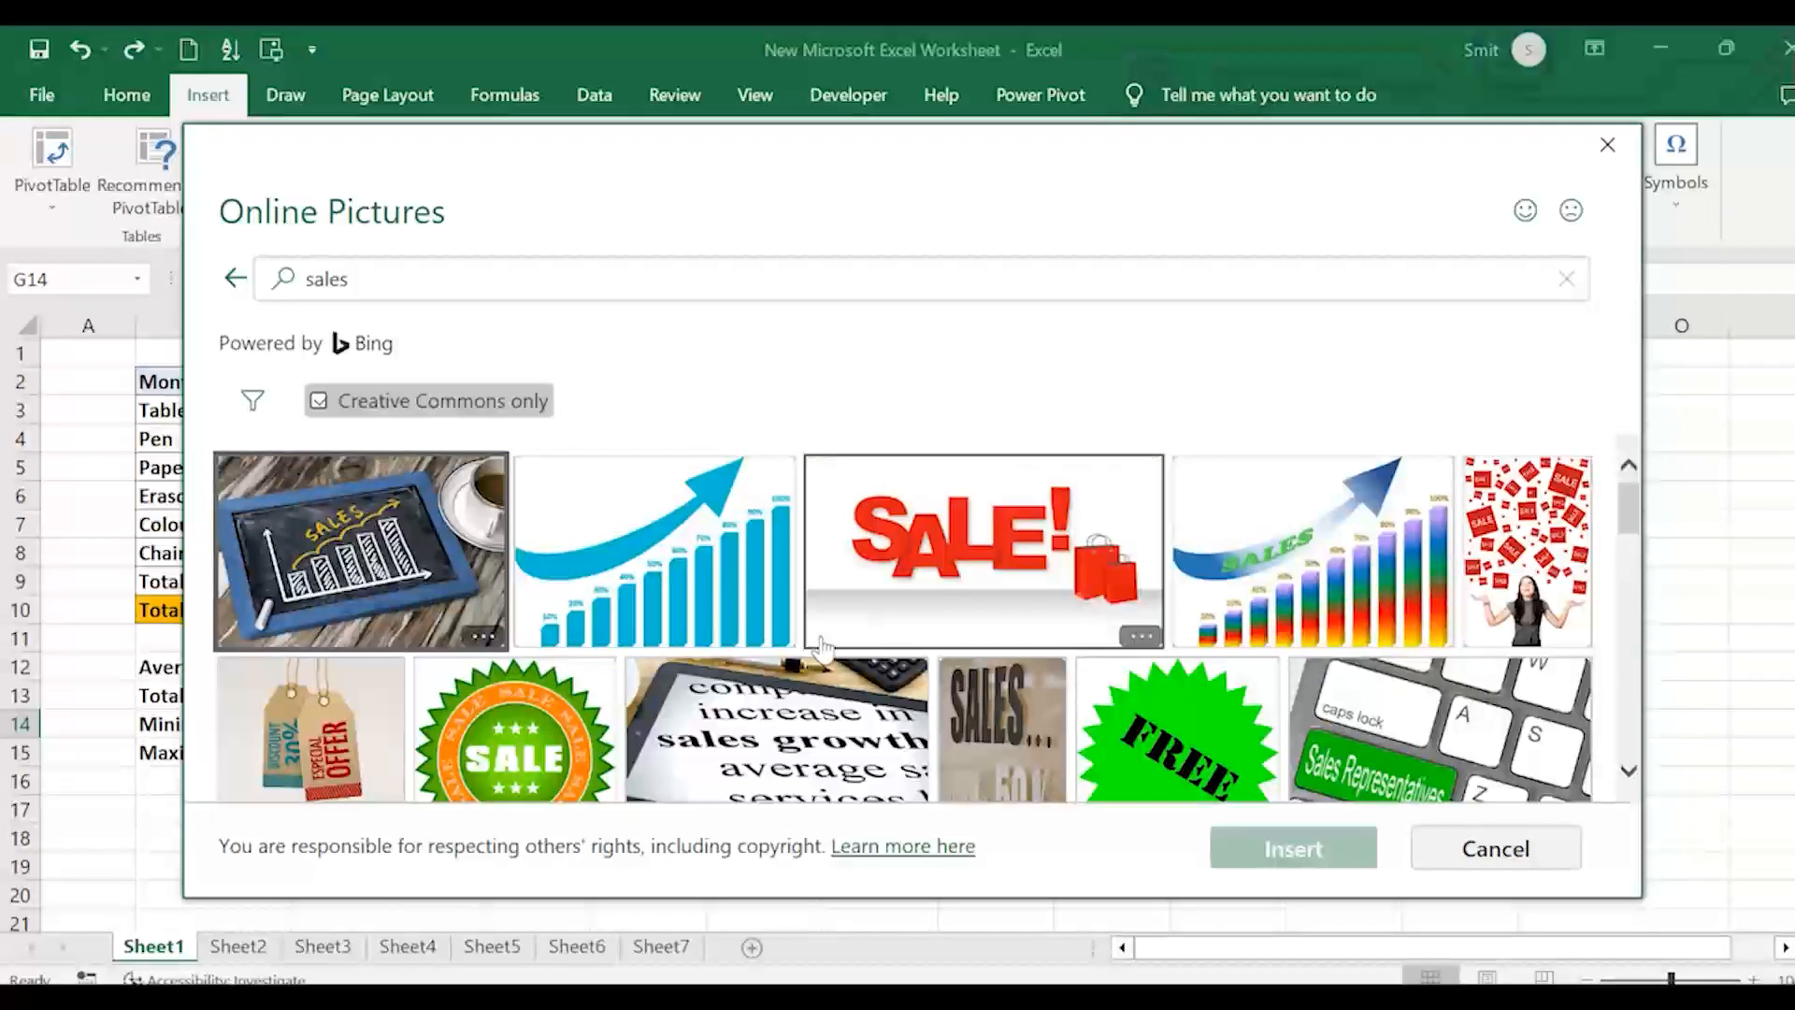
left_click(668, 559)
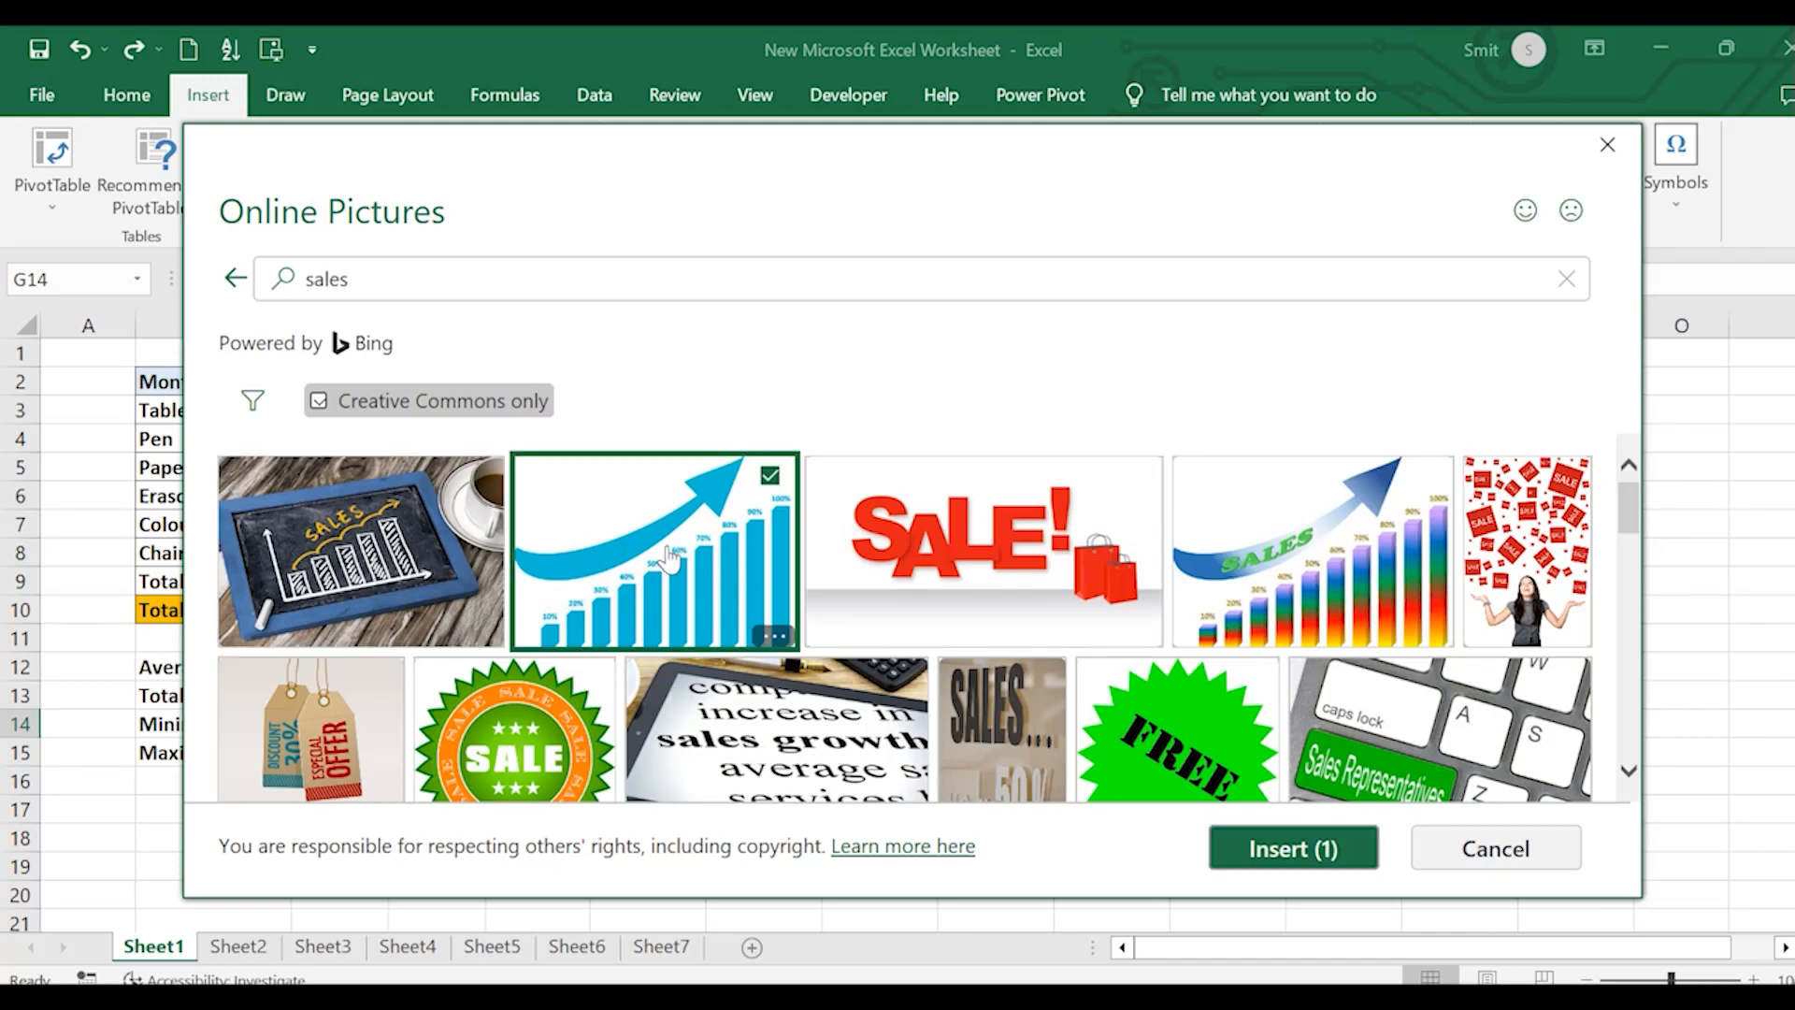
left_click(1258, 851)
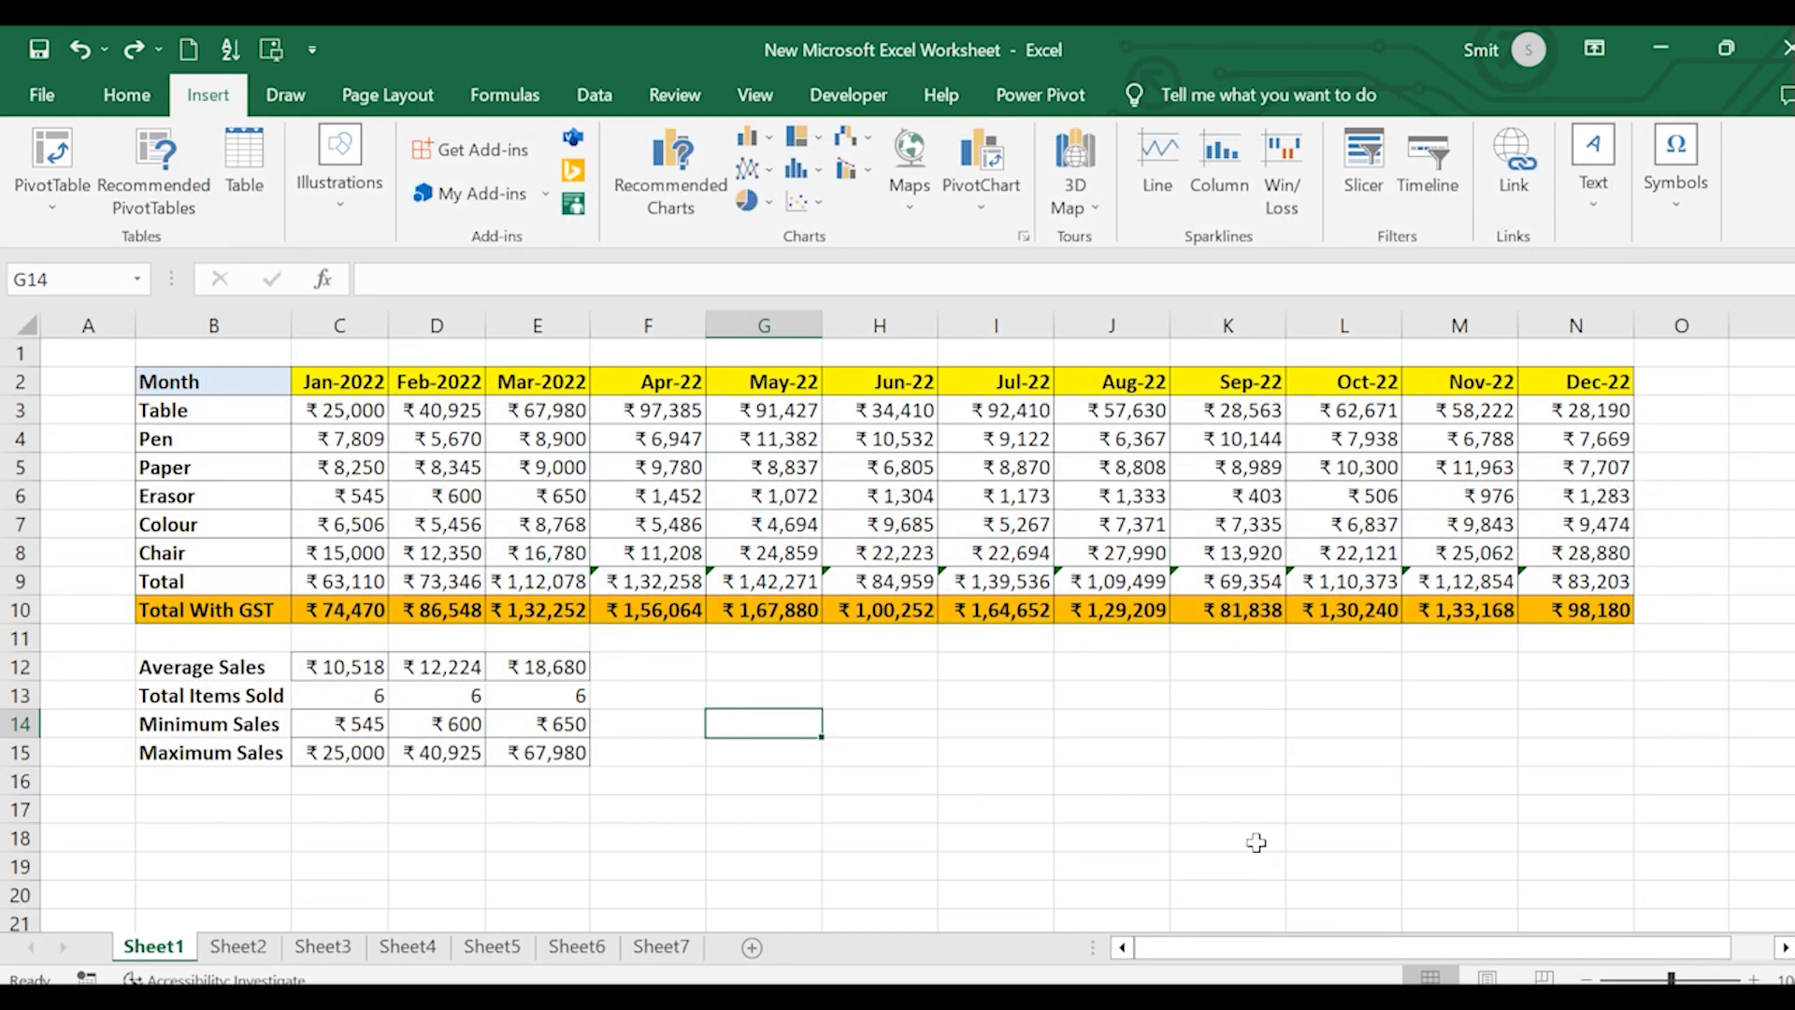
Step: Shrink the inserted graphic vertically from its bottom edge to a height of about 10.31 cm
scroll(1115, 703, "down", 6)
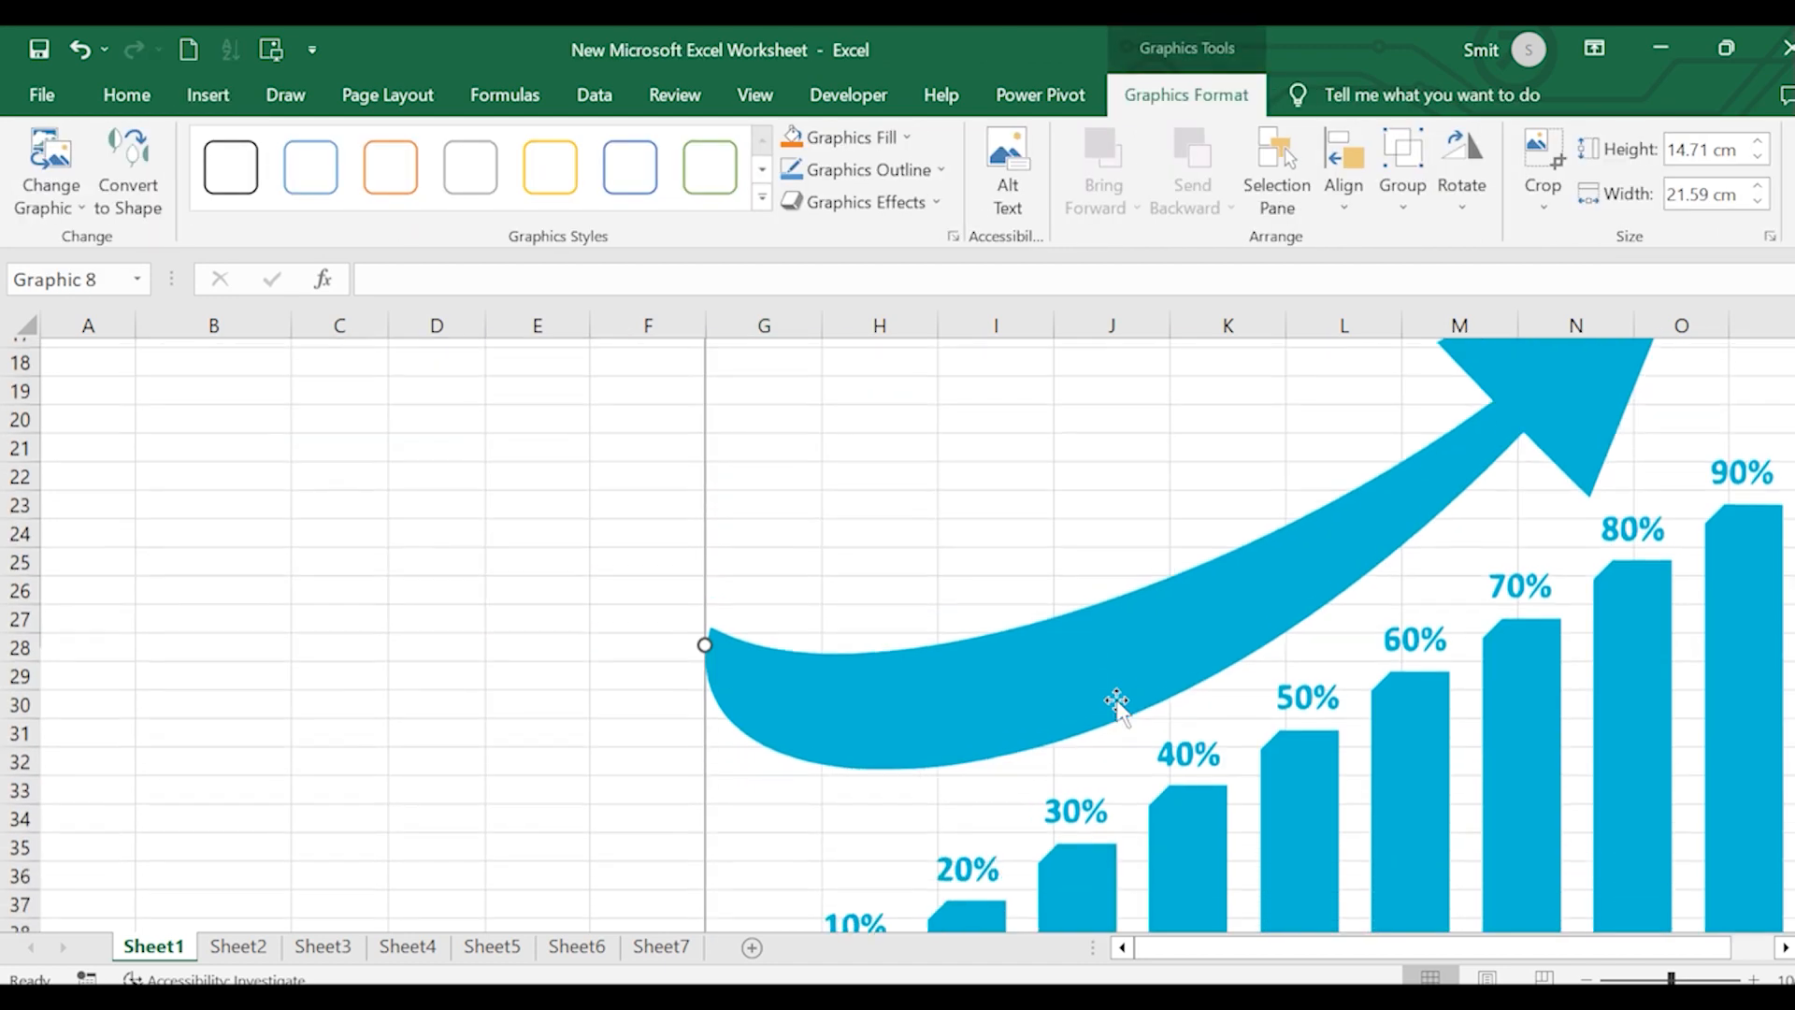
scroll(1116, 703, "down", 3)
scroll(1117, 703, "right", 2)
scroll(1117, 703, "left", 1)
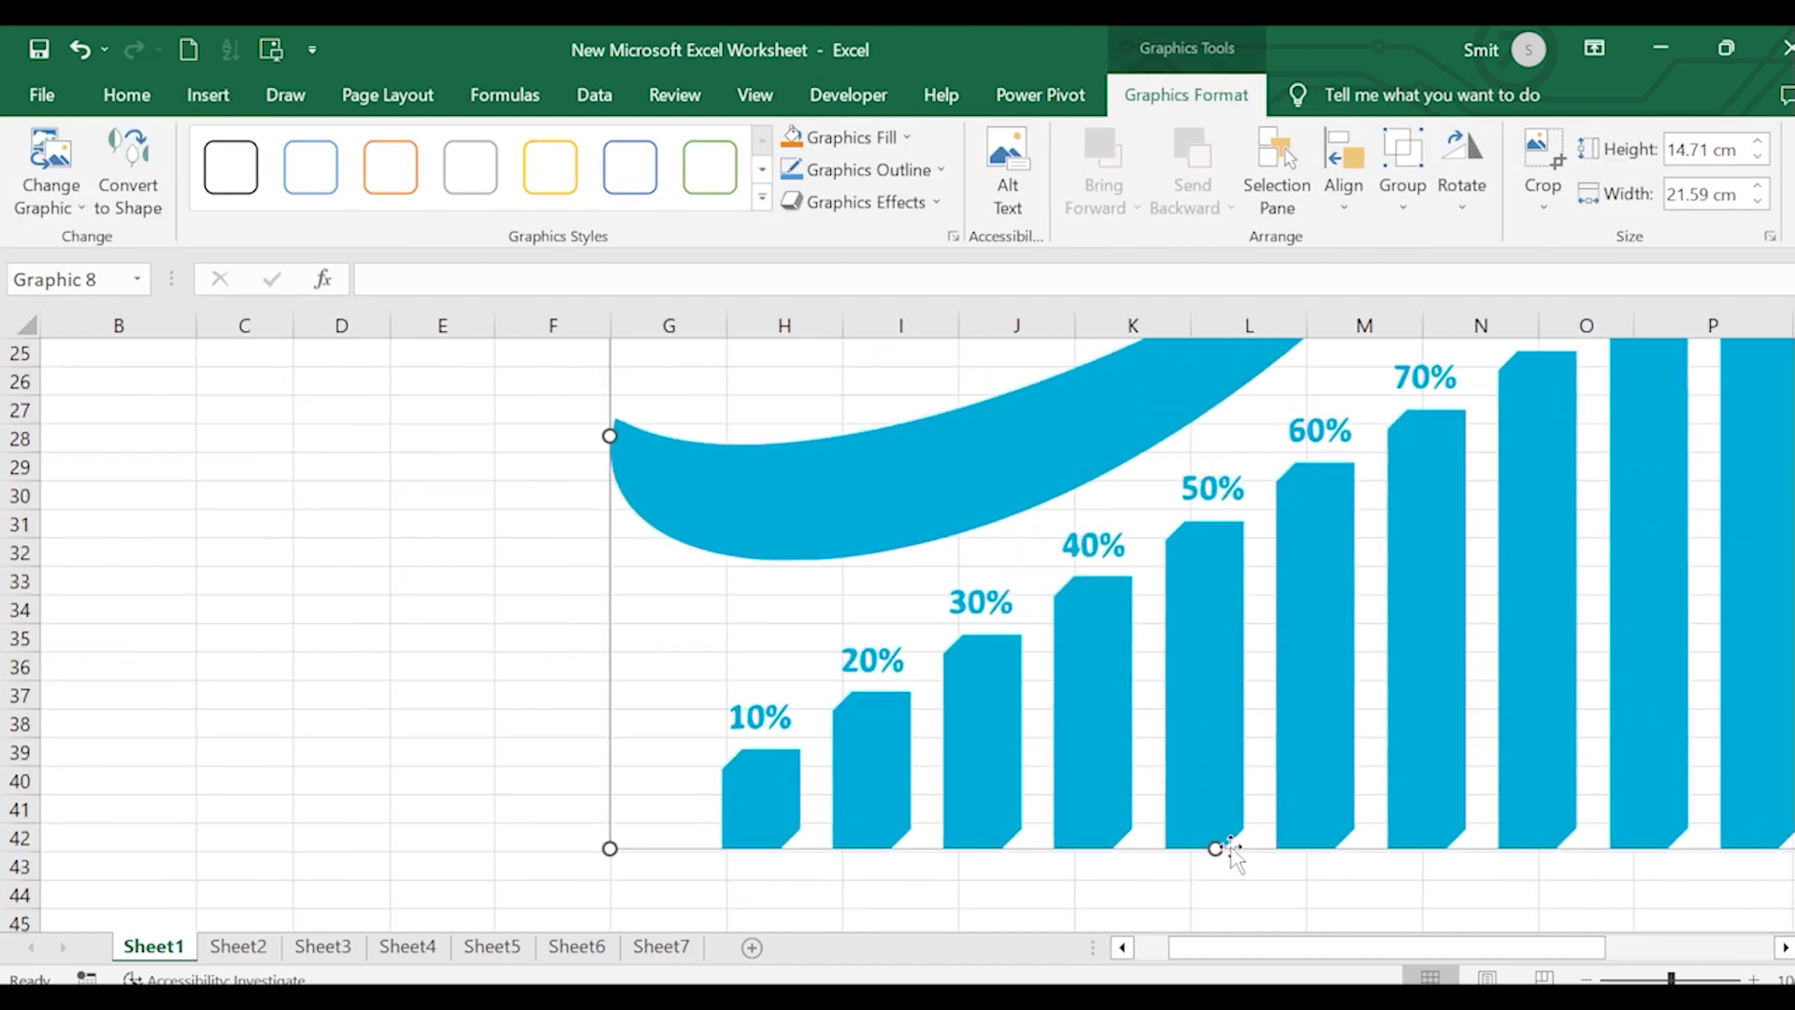
left_click_drag(1215, 848, 1134, 601)
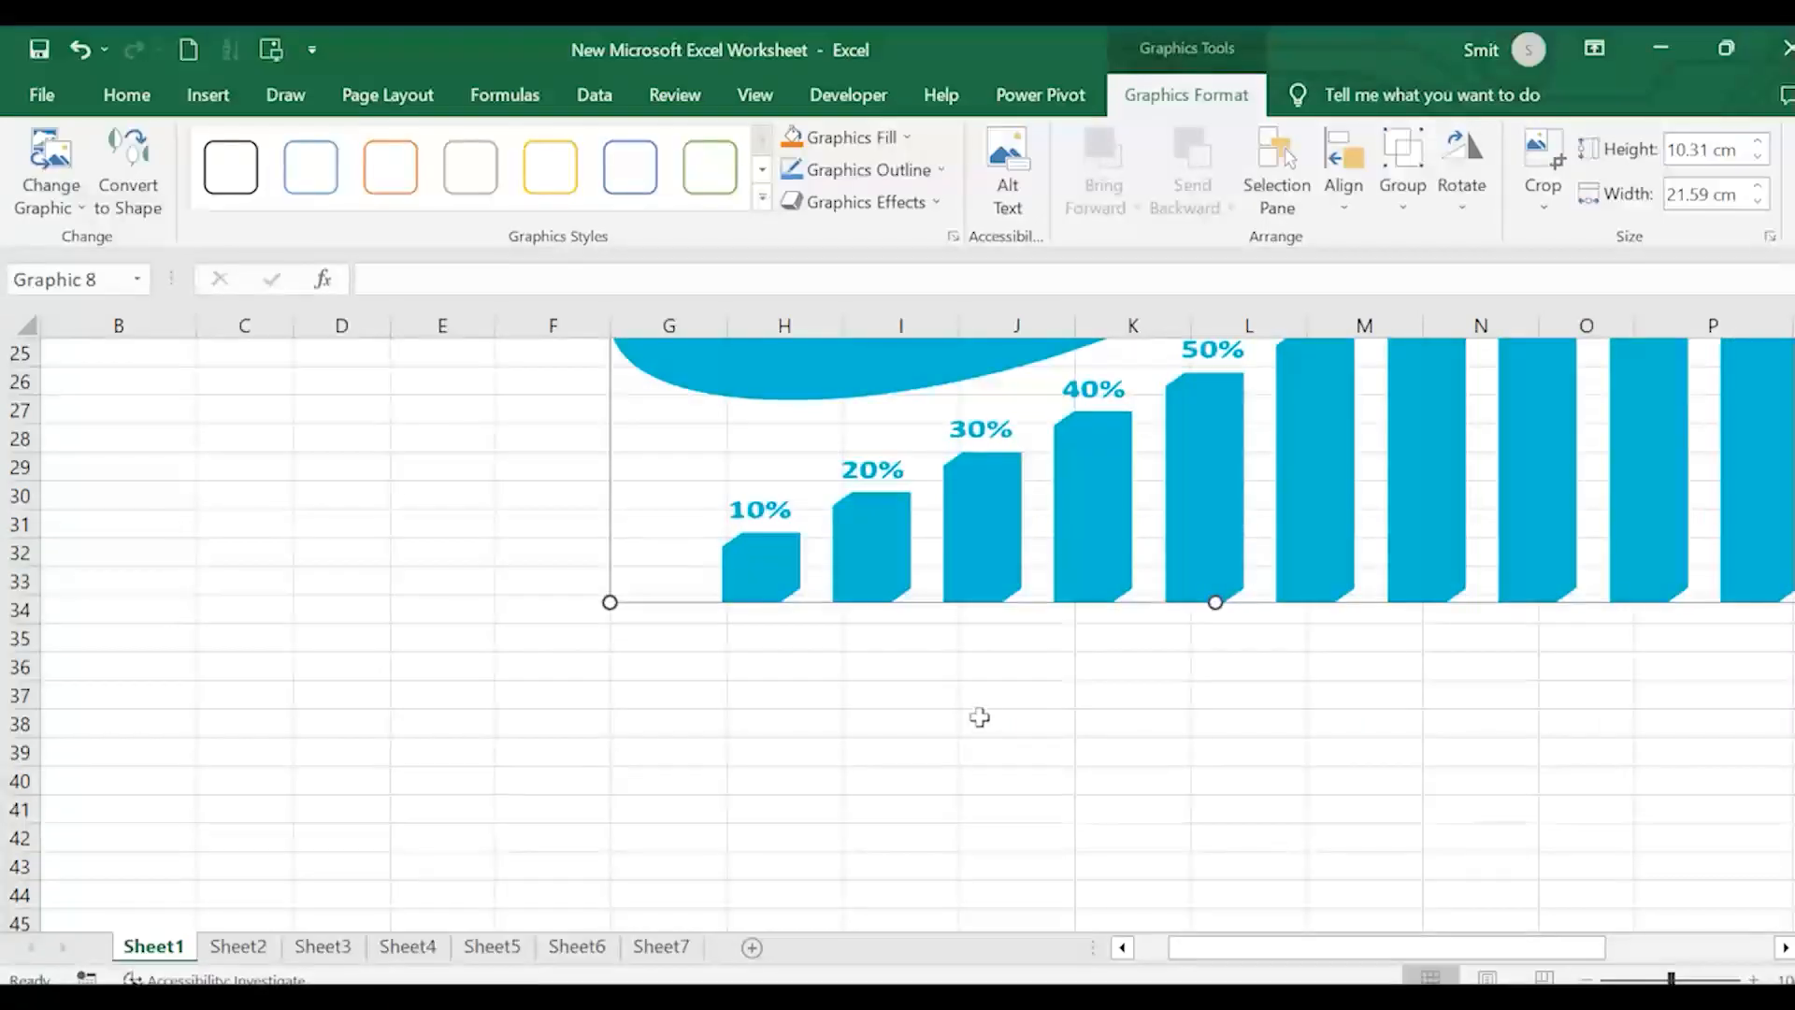
Step: Stretch the graphic from its left edge to about 26.66 cm wide, and narrow it to about 21.1 cm
scroll(979, 717, "up", 4)
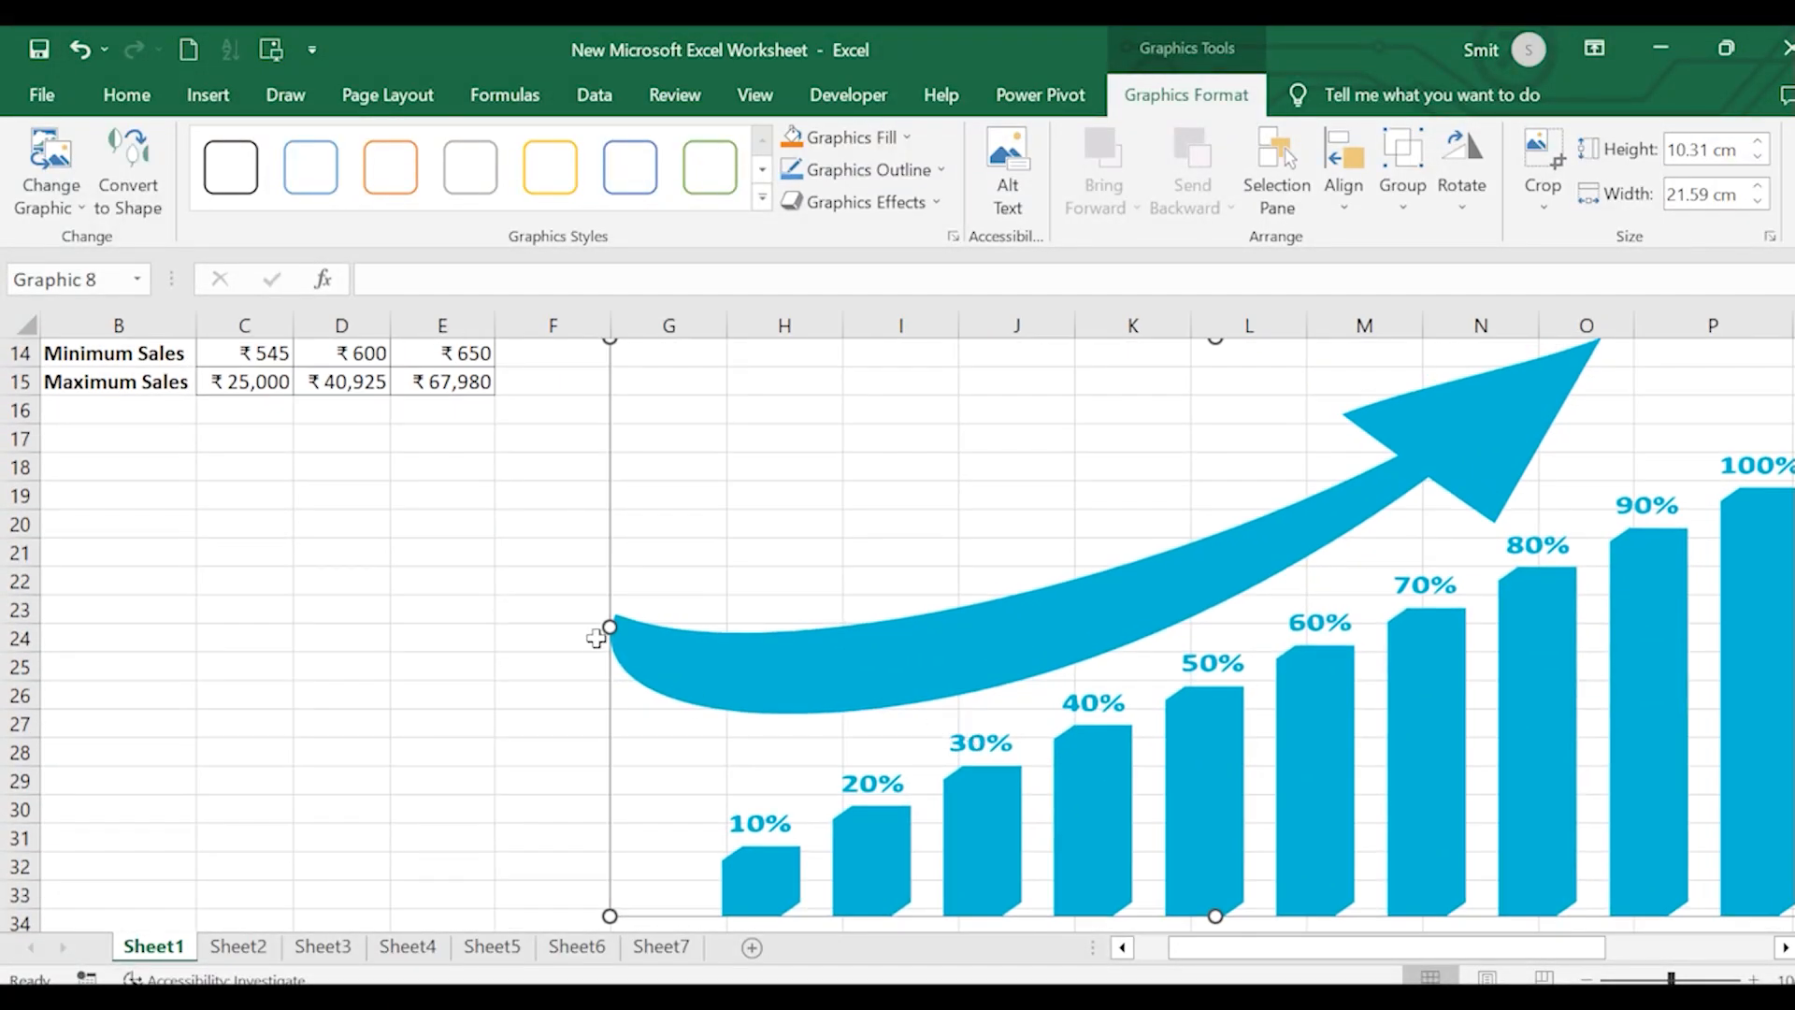
left_click_drag(608, 626, 324, 624)
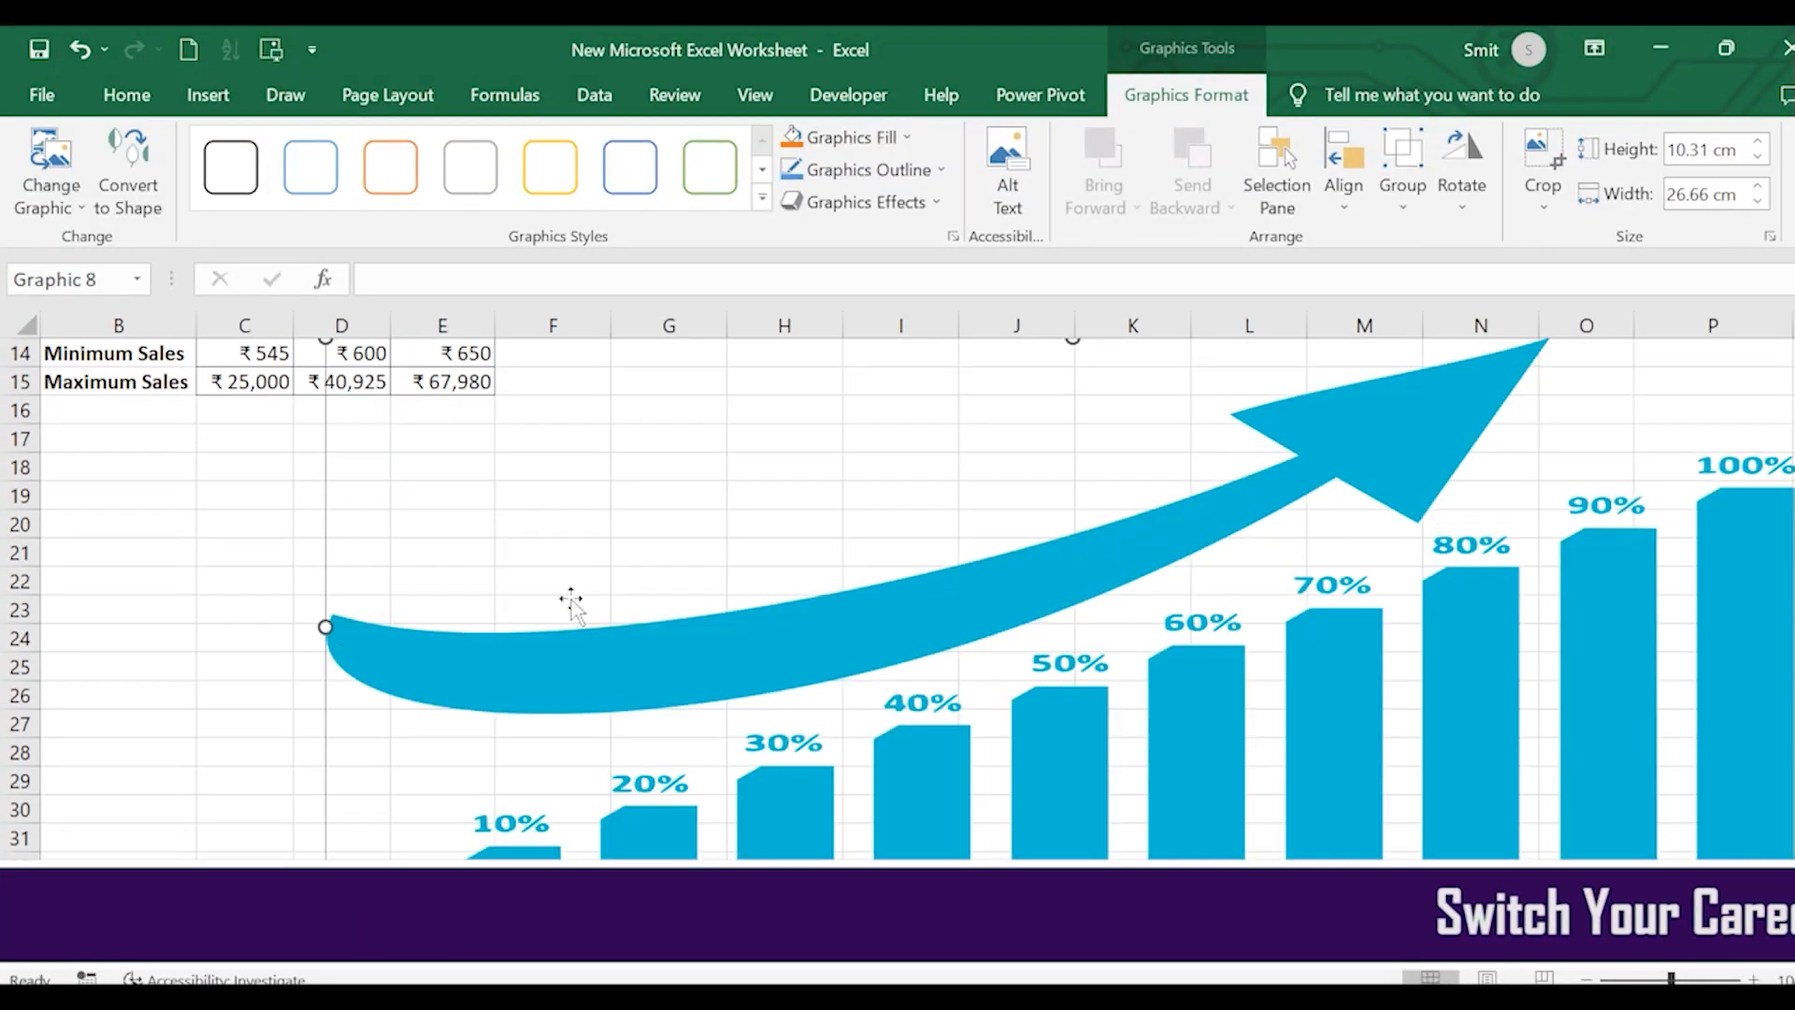
scroll(572, 602, "up", 2)
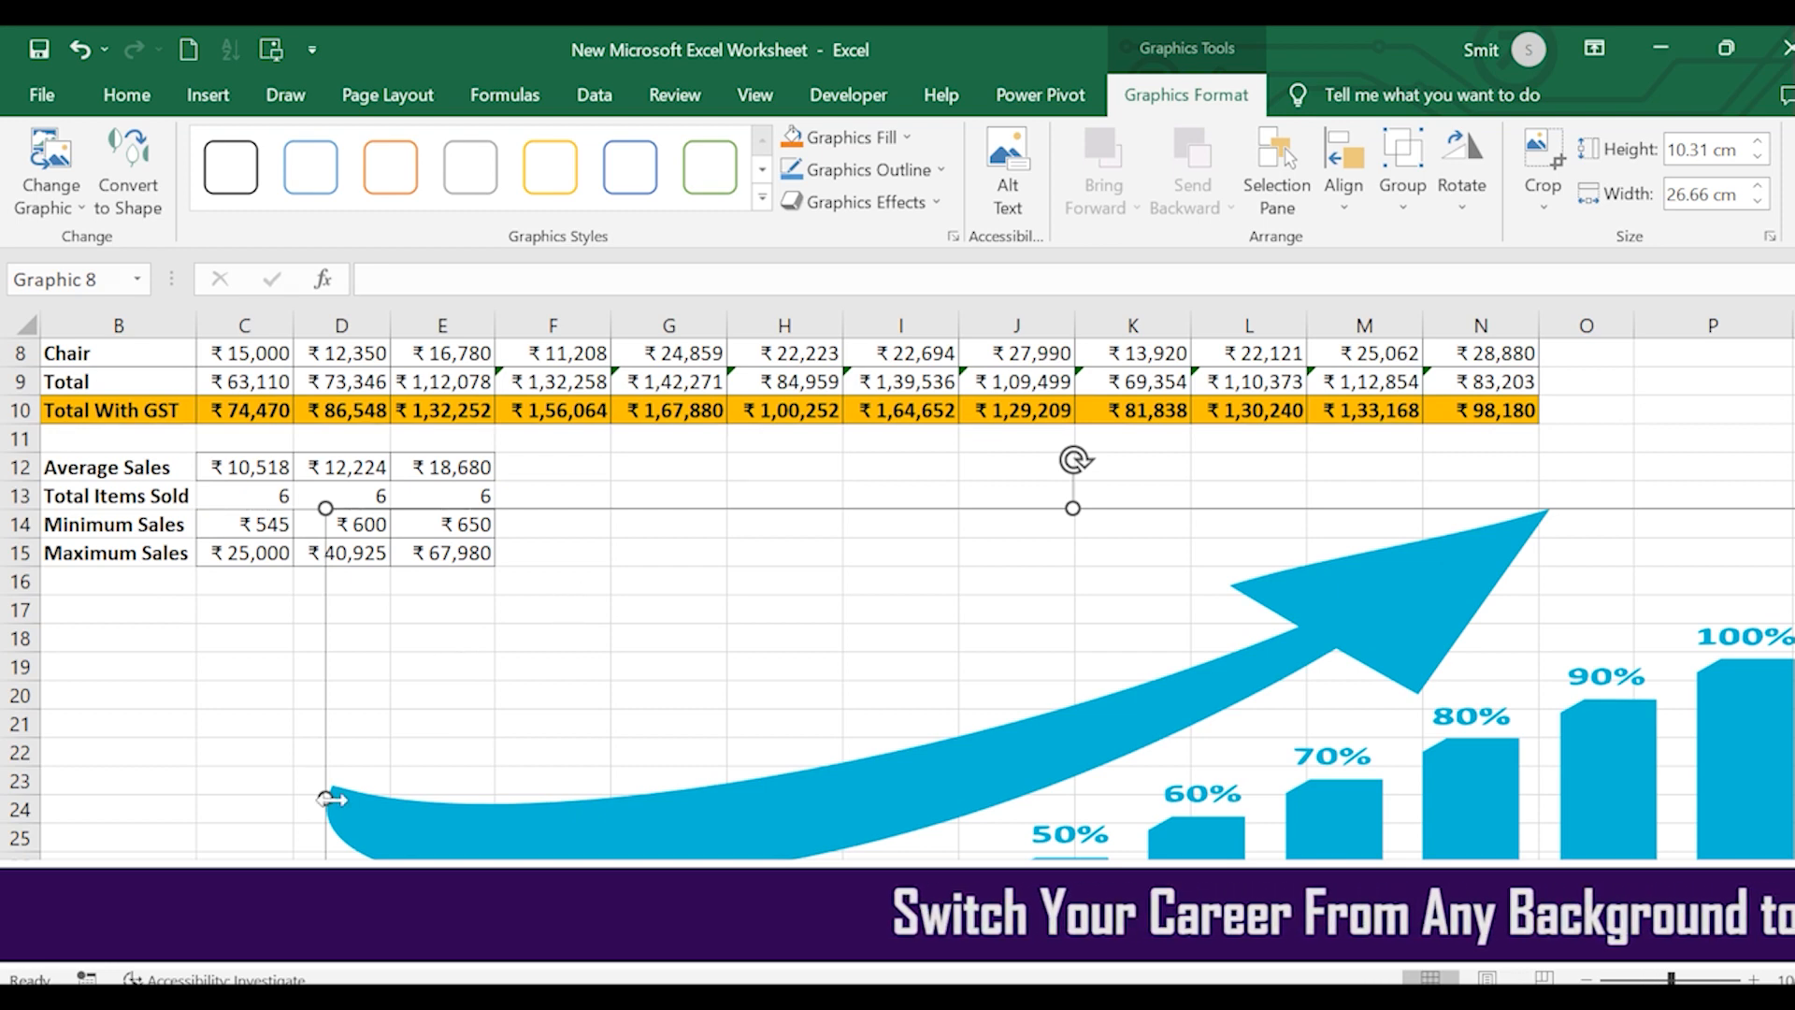
left_click_drag(323, 797, 636, 797)
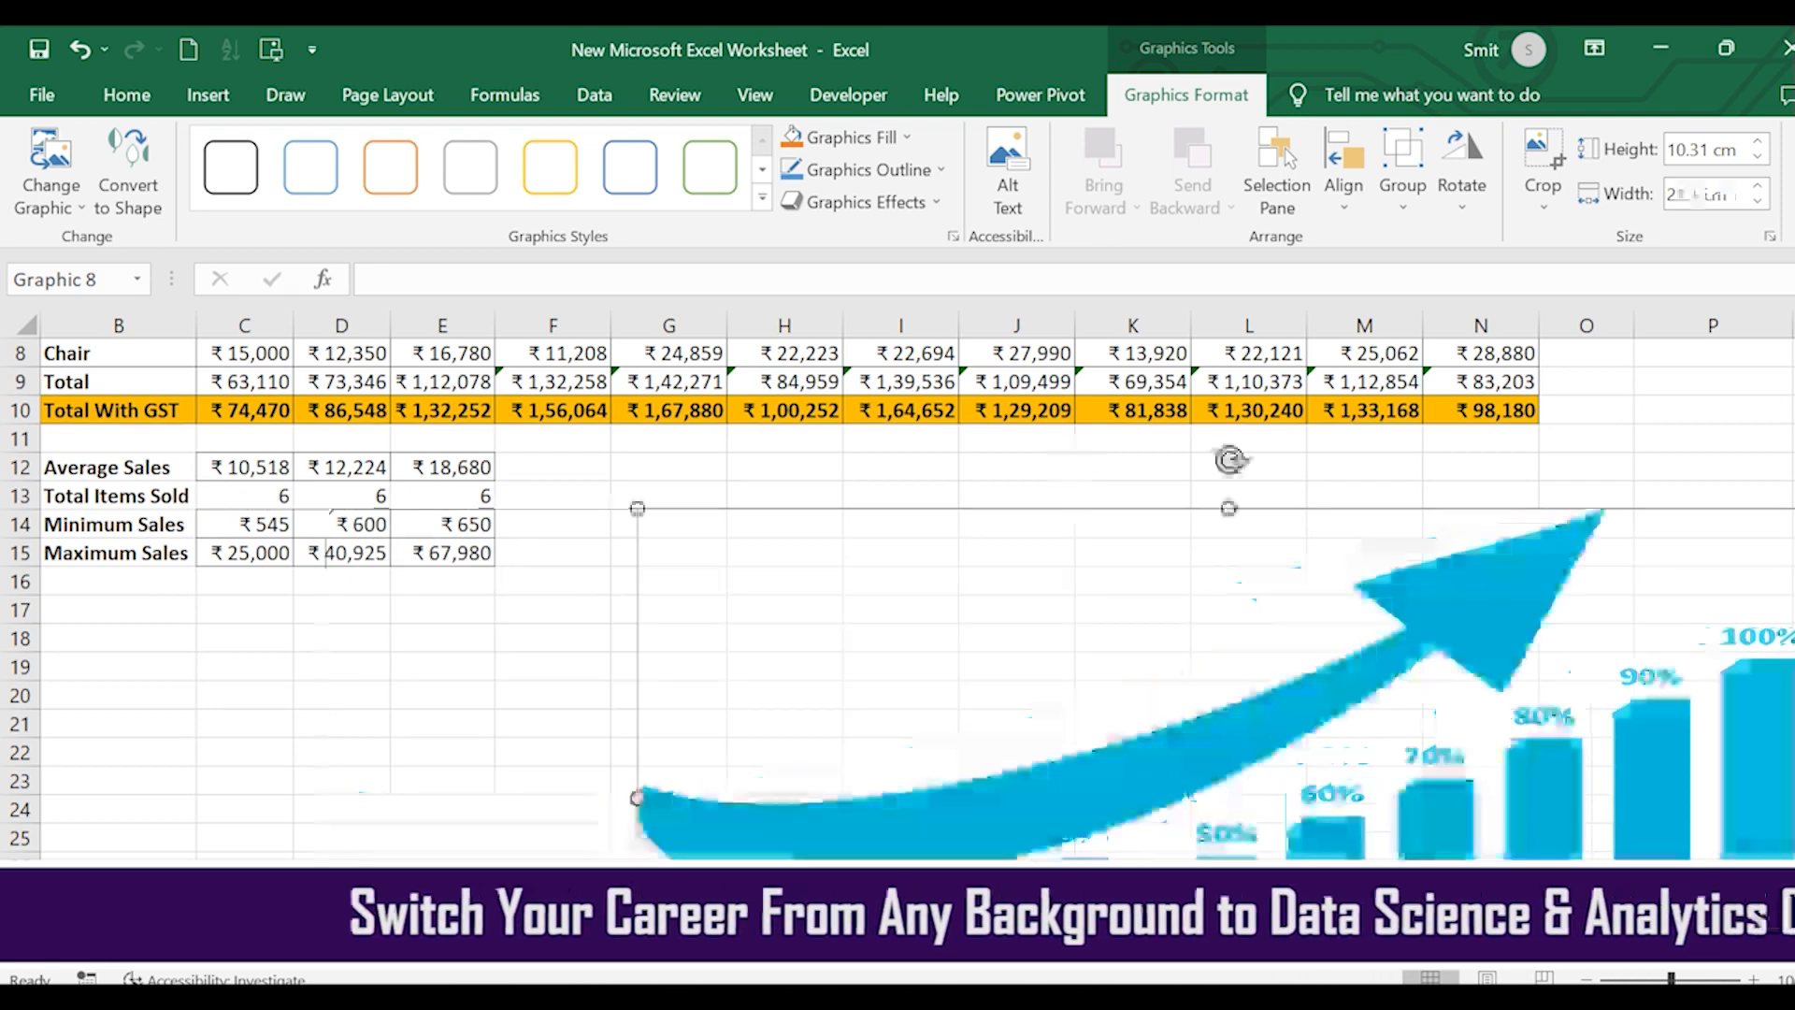
Step: Delete the bar-and-arrow graphic from Sheet1
scroll(943, 800, "down", 5)
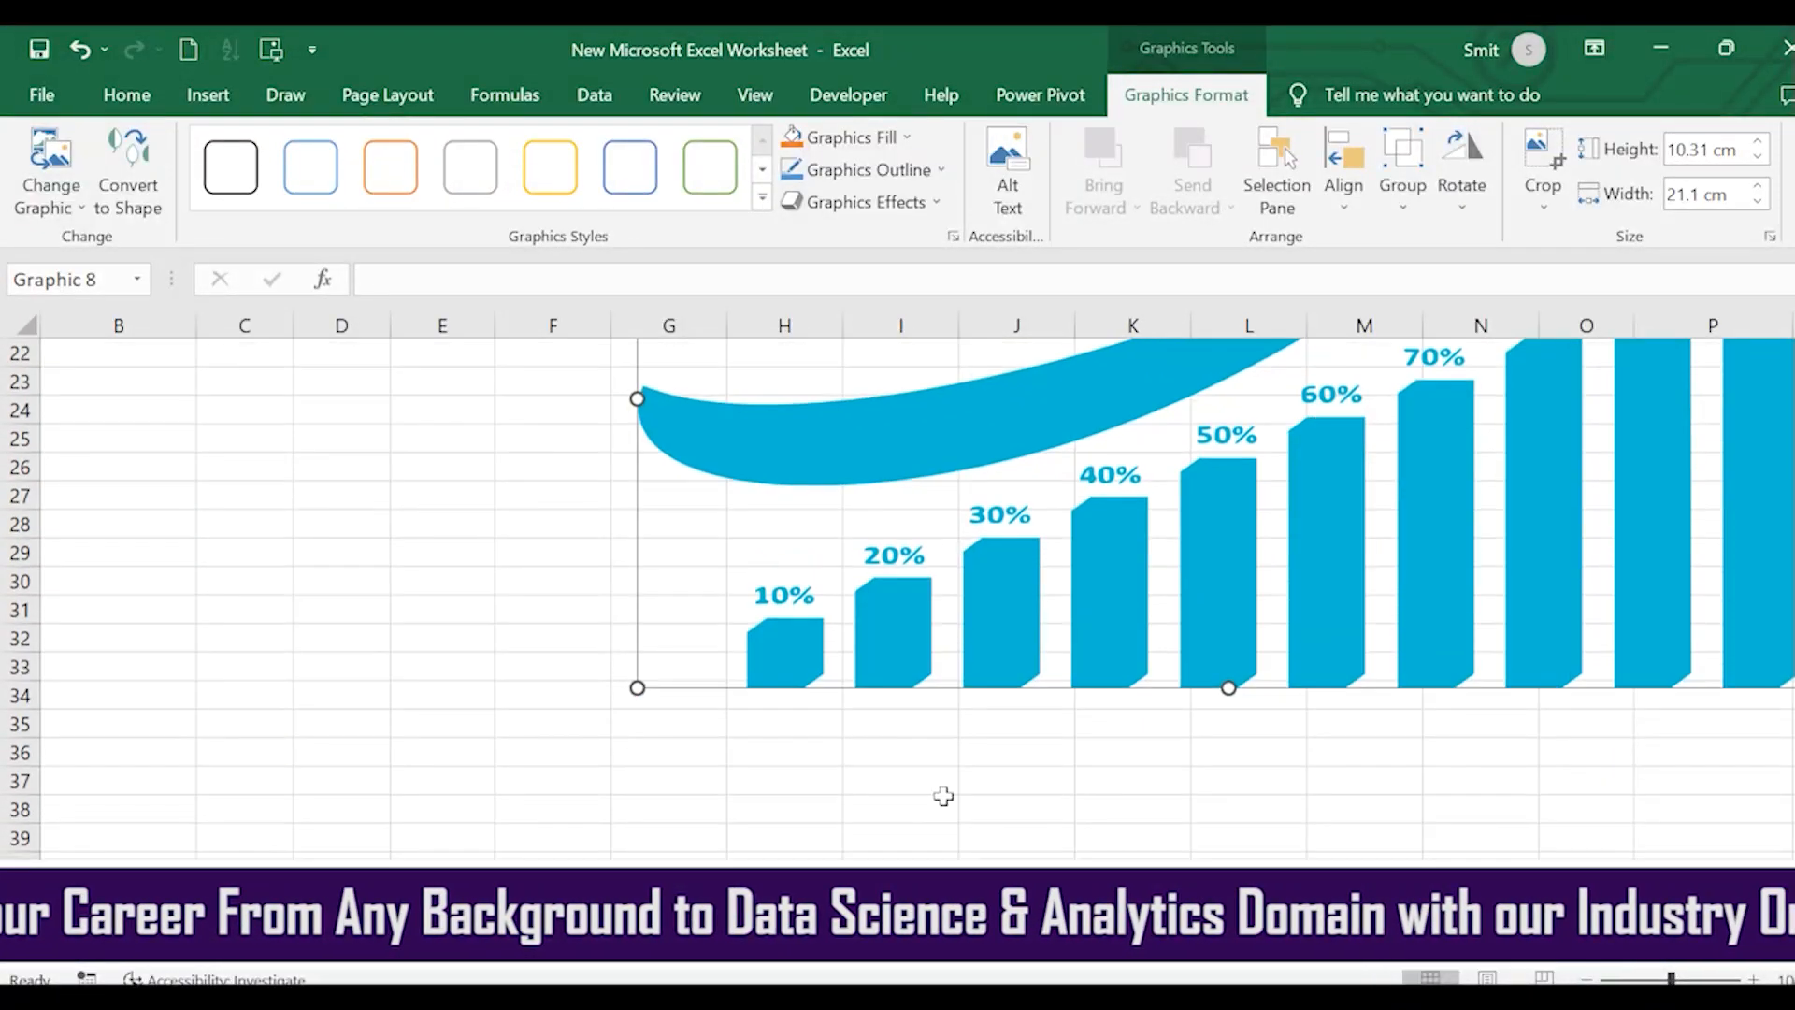
scroll(943, 796, "up", 4)
scroll(944, 795, "down", 1)
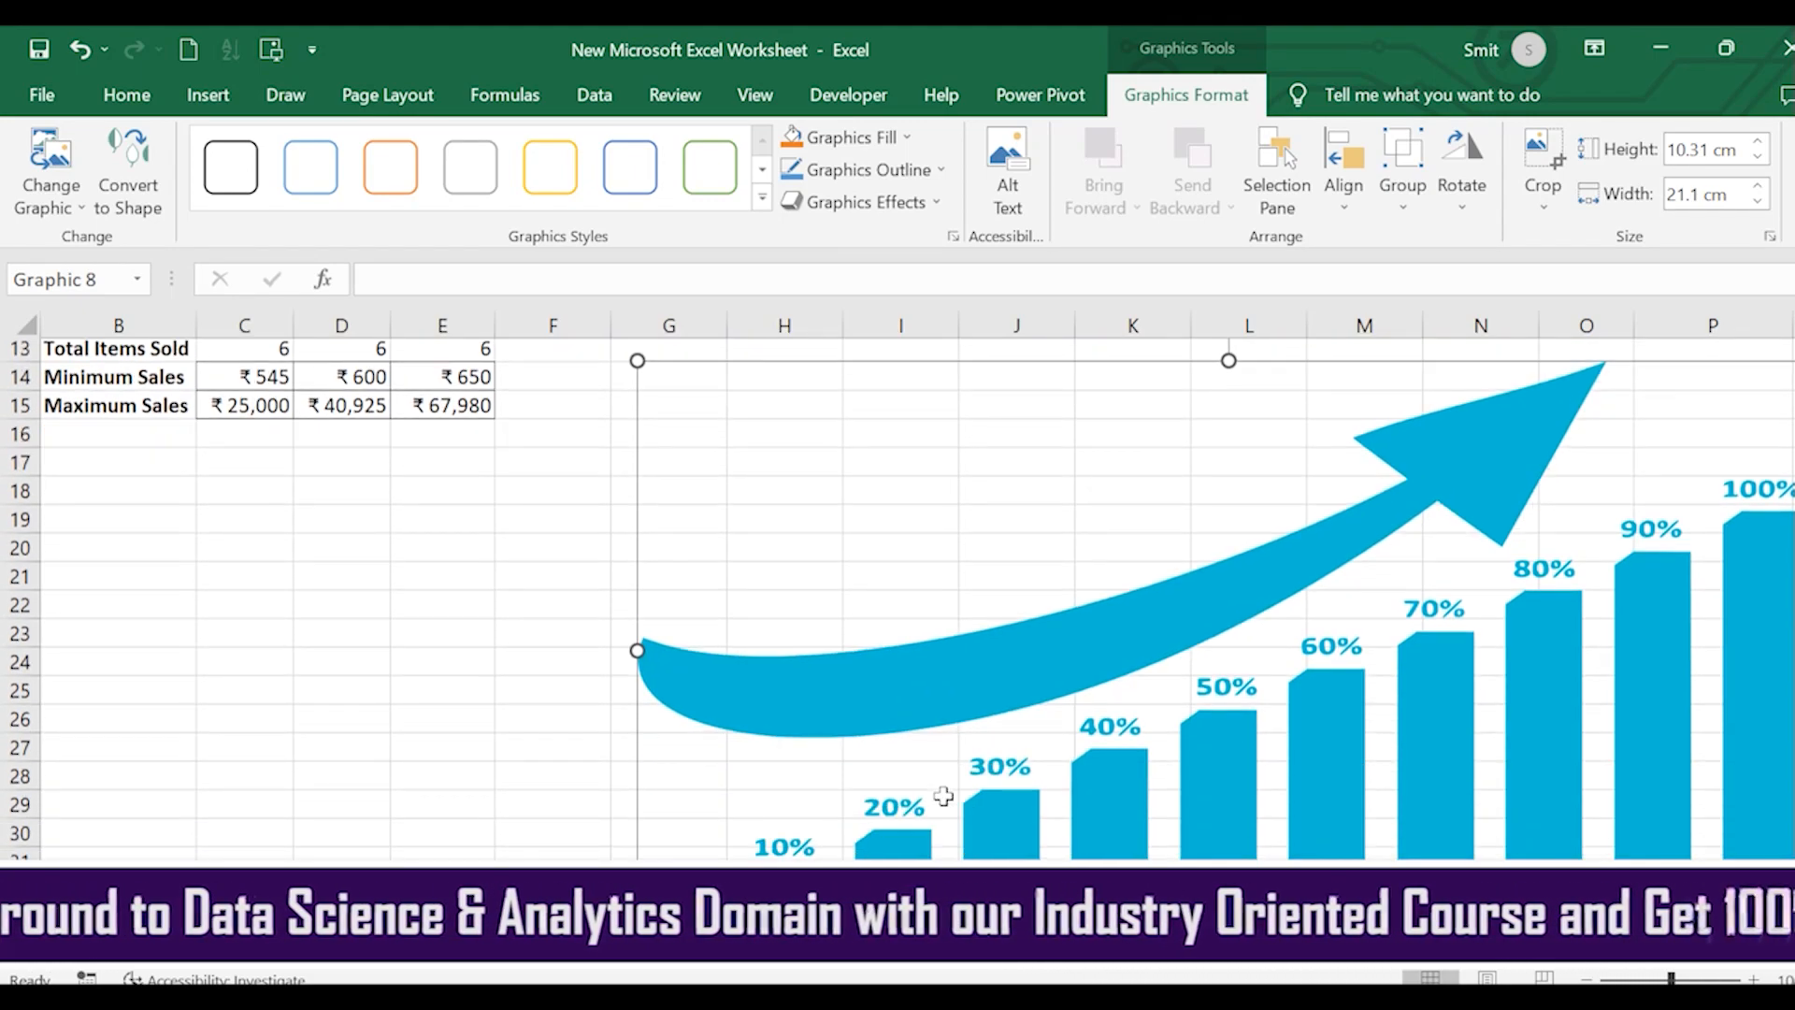
scroll(944, 797, "up", 2)
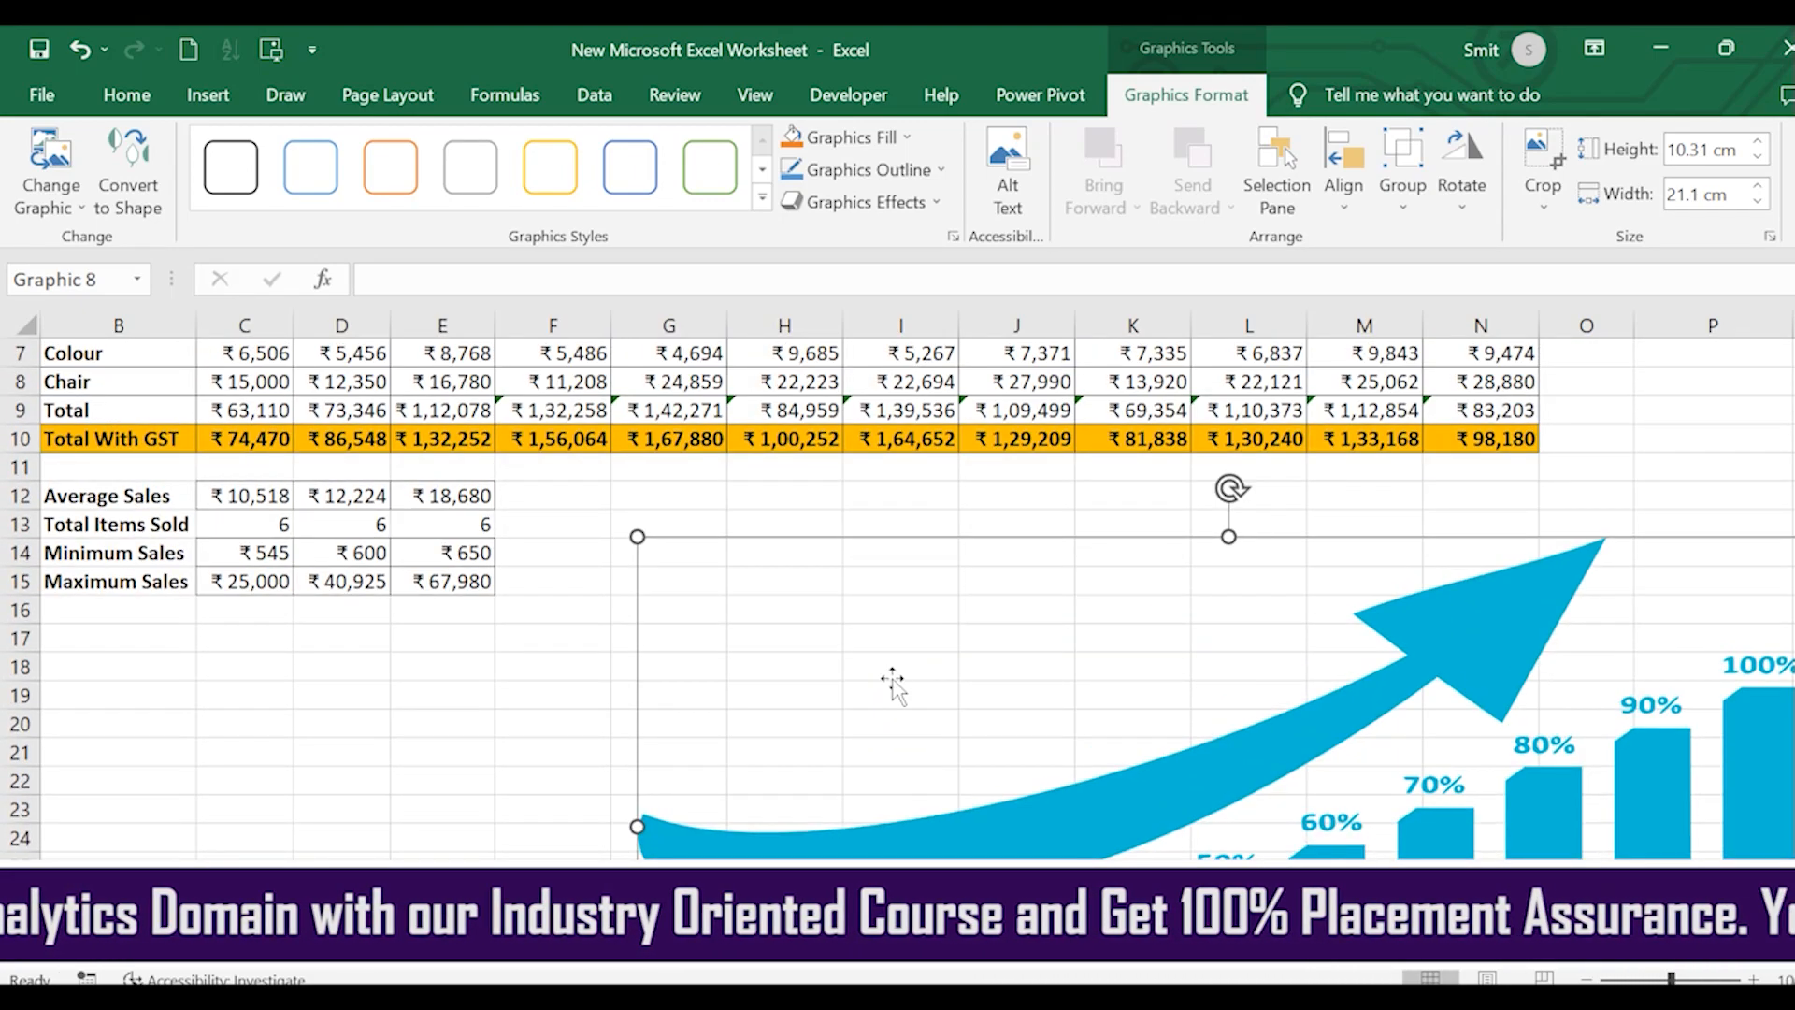
key("Delete")
scroll(692, 643, "up", 1)
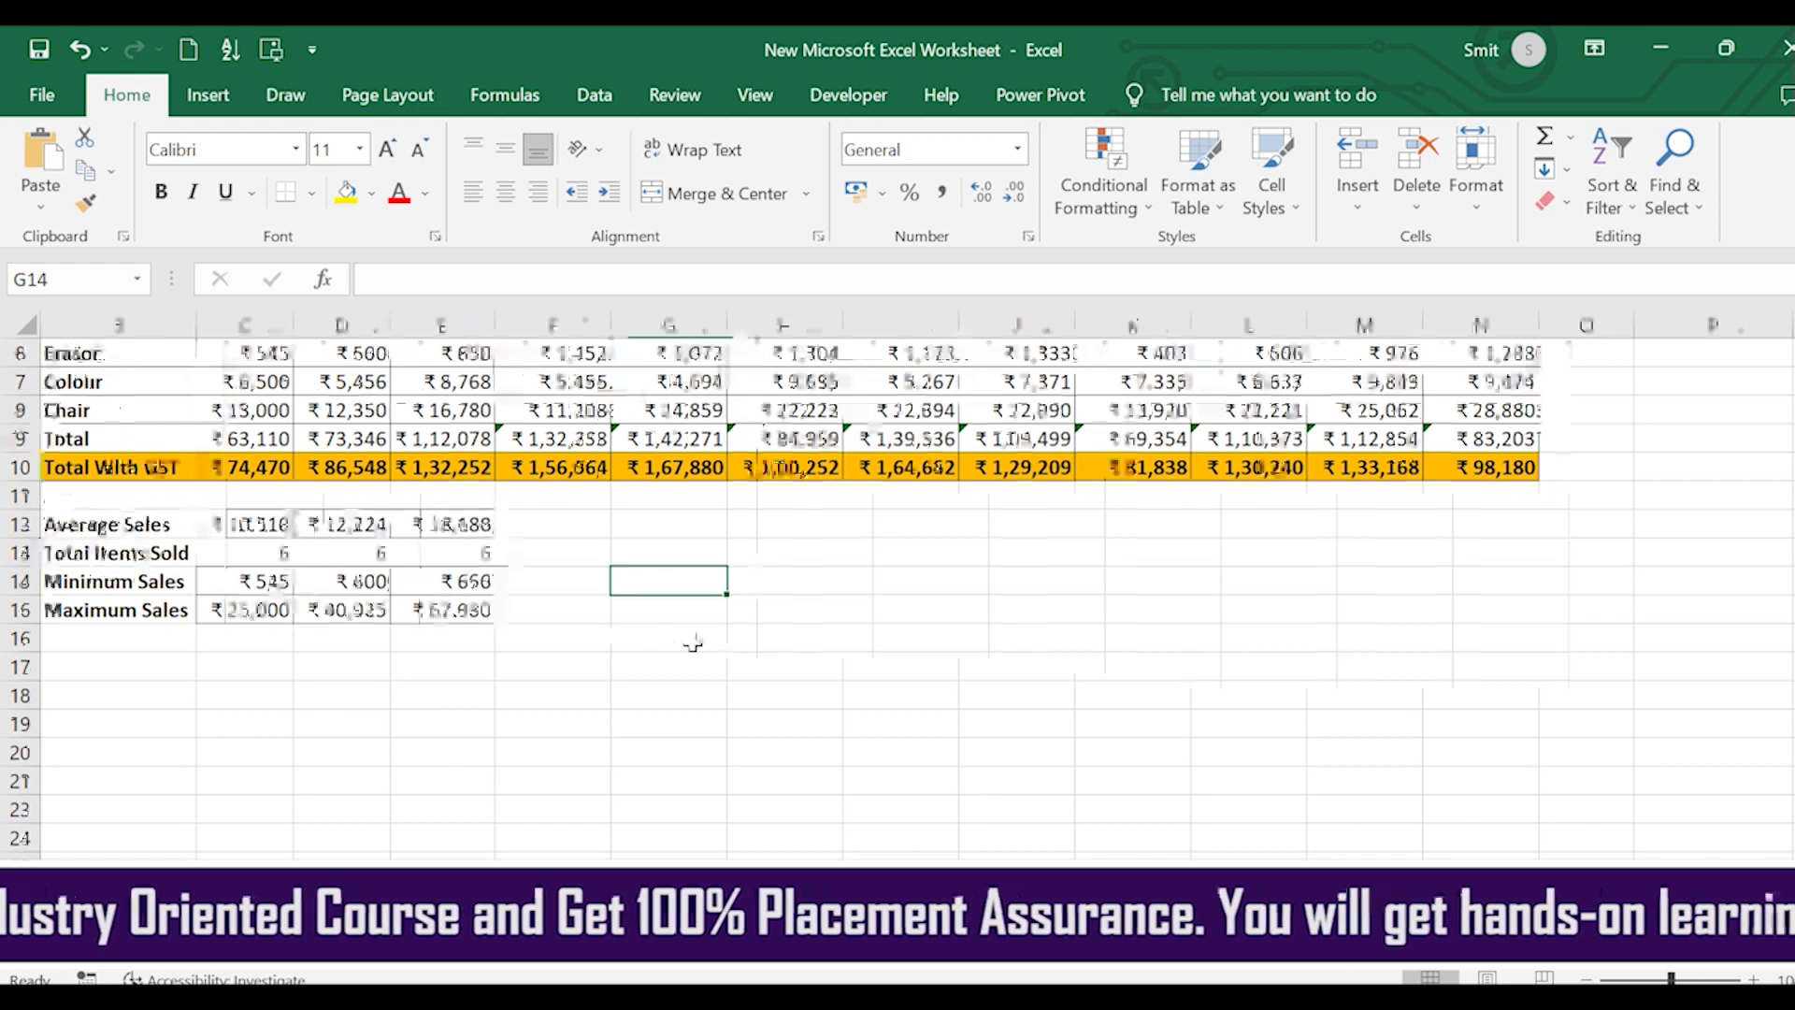
scroll(693, 643, "up", 2)
scroll(693, 642, "left", 1)
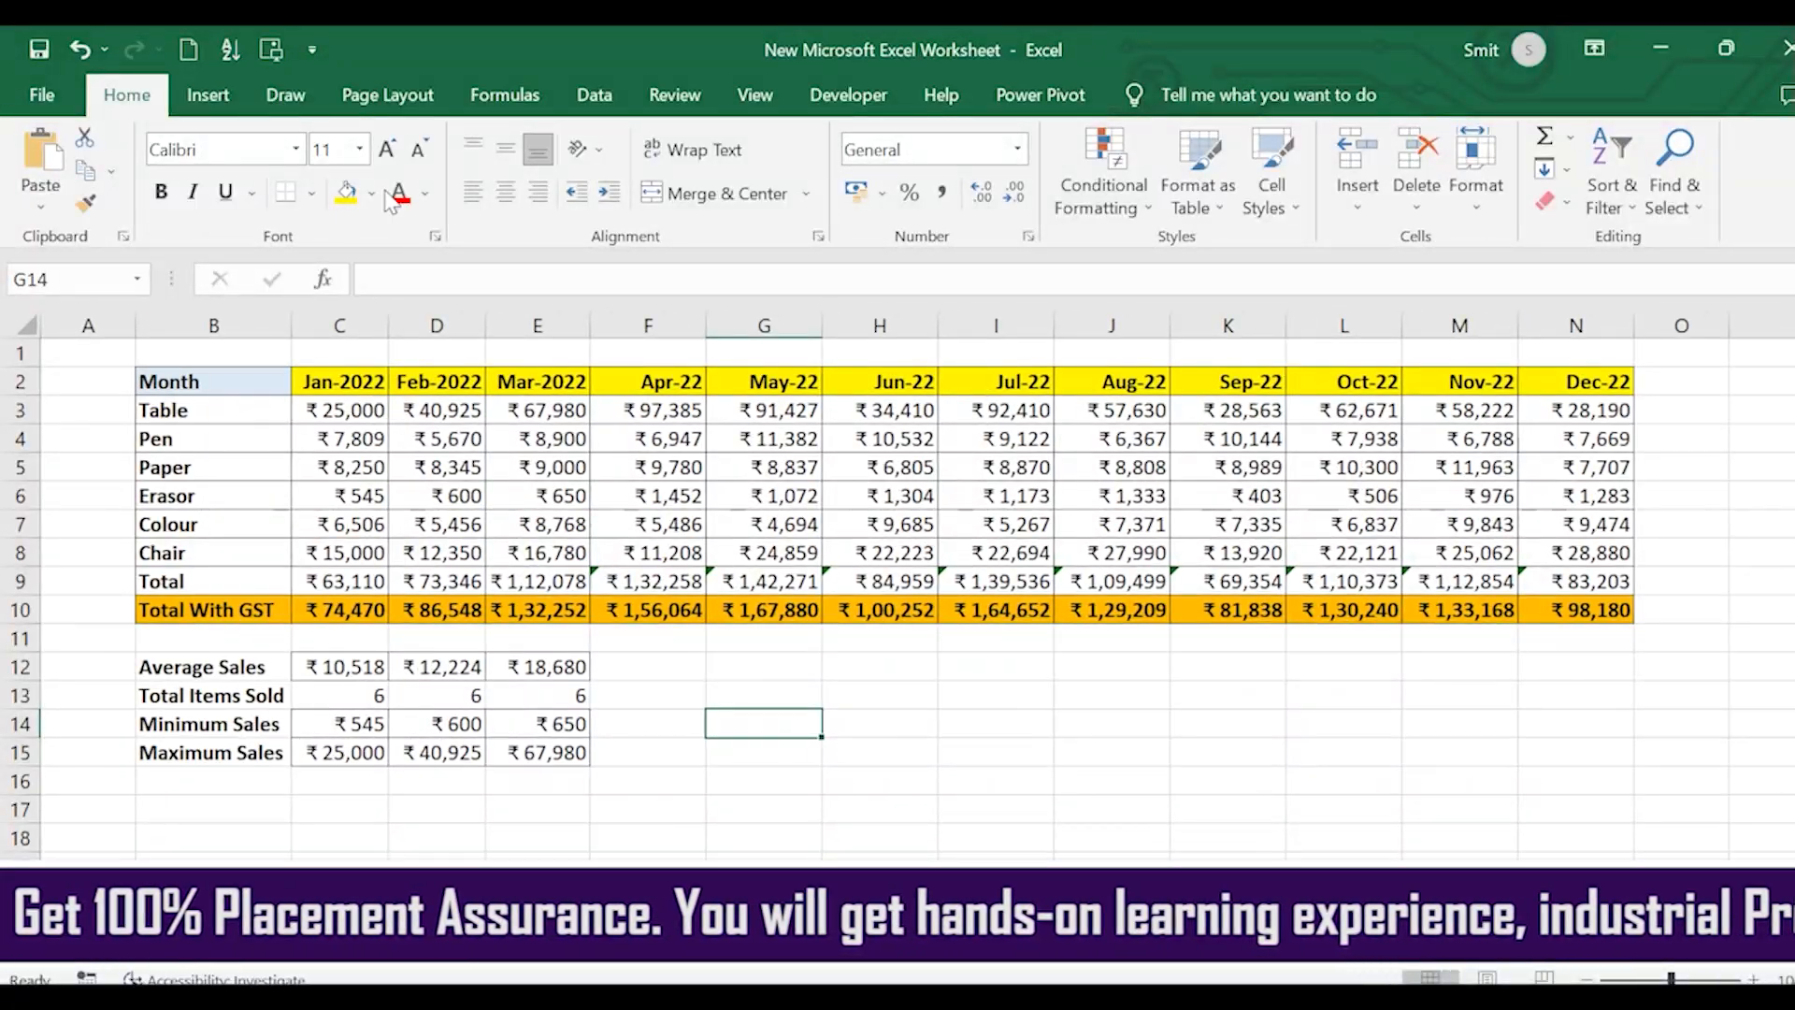
Step: Draw a rectangle shape about 8.75 cm wide and 2.17 cm high below the sales table, across columns H to L
left_click(207, 95)
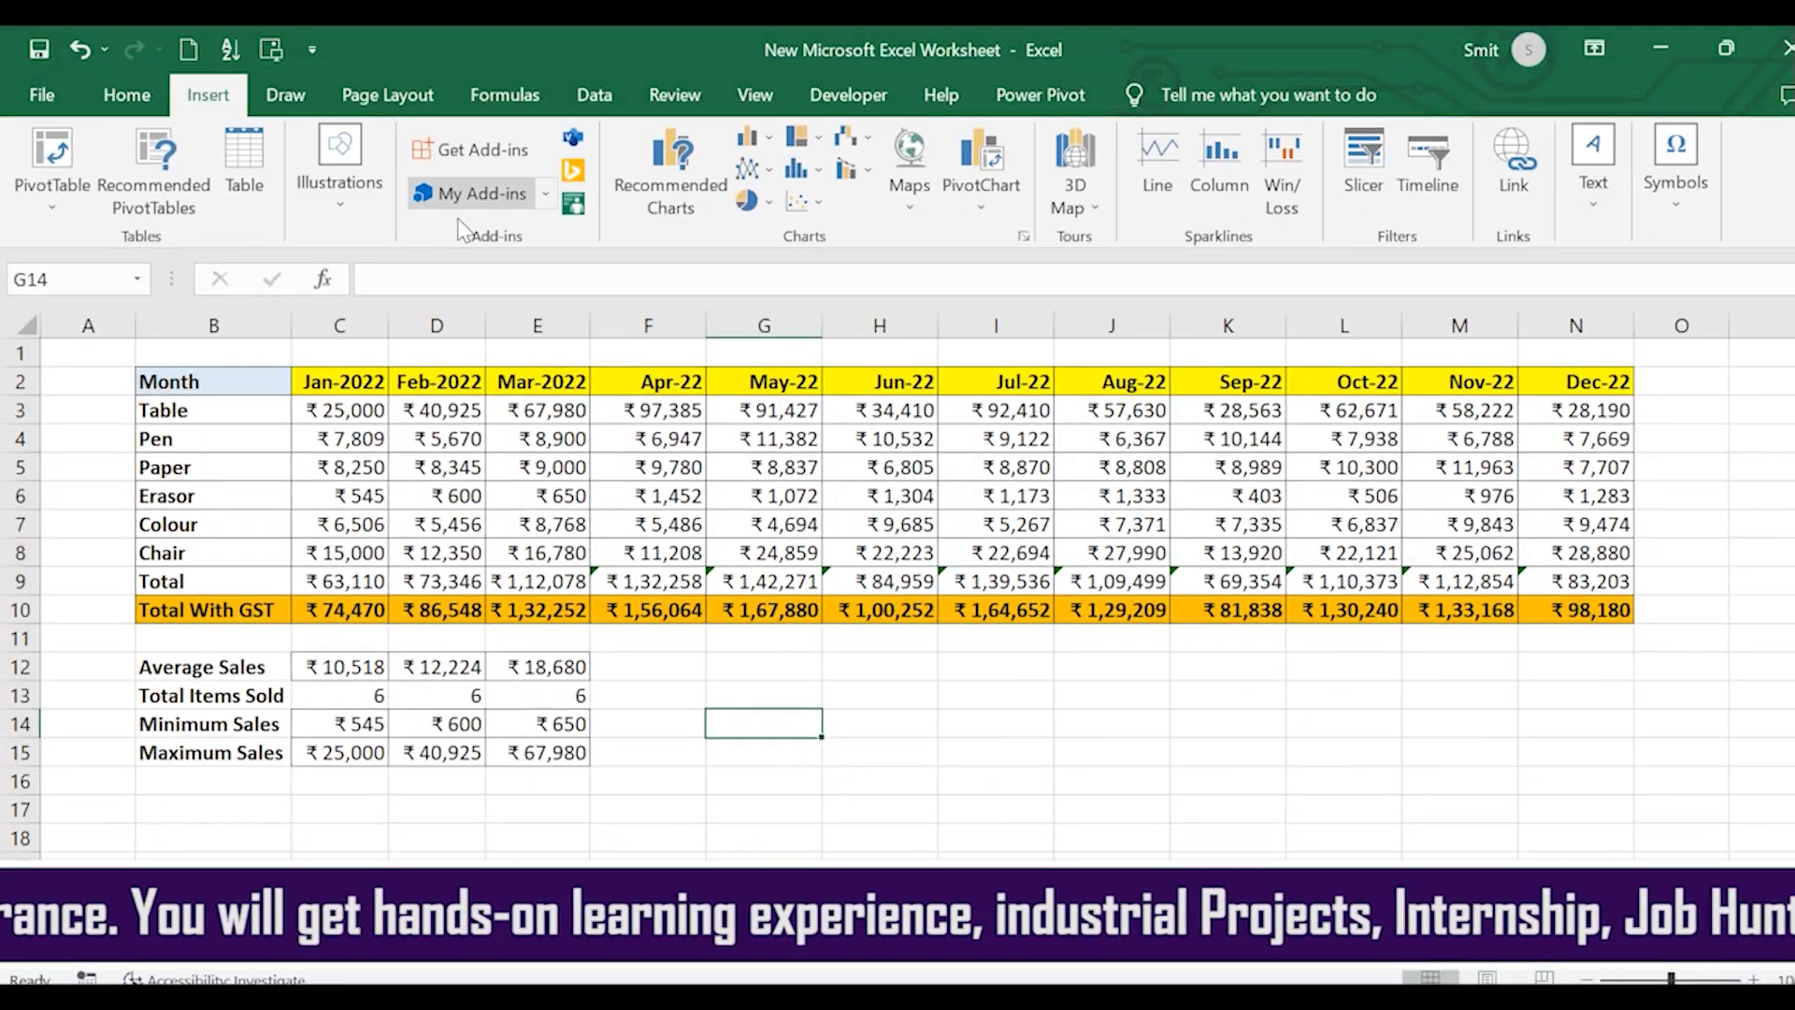
left_click(334, 198)
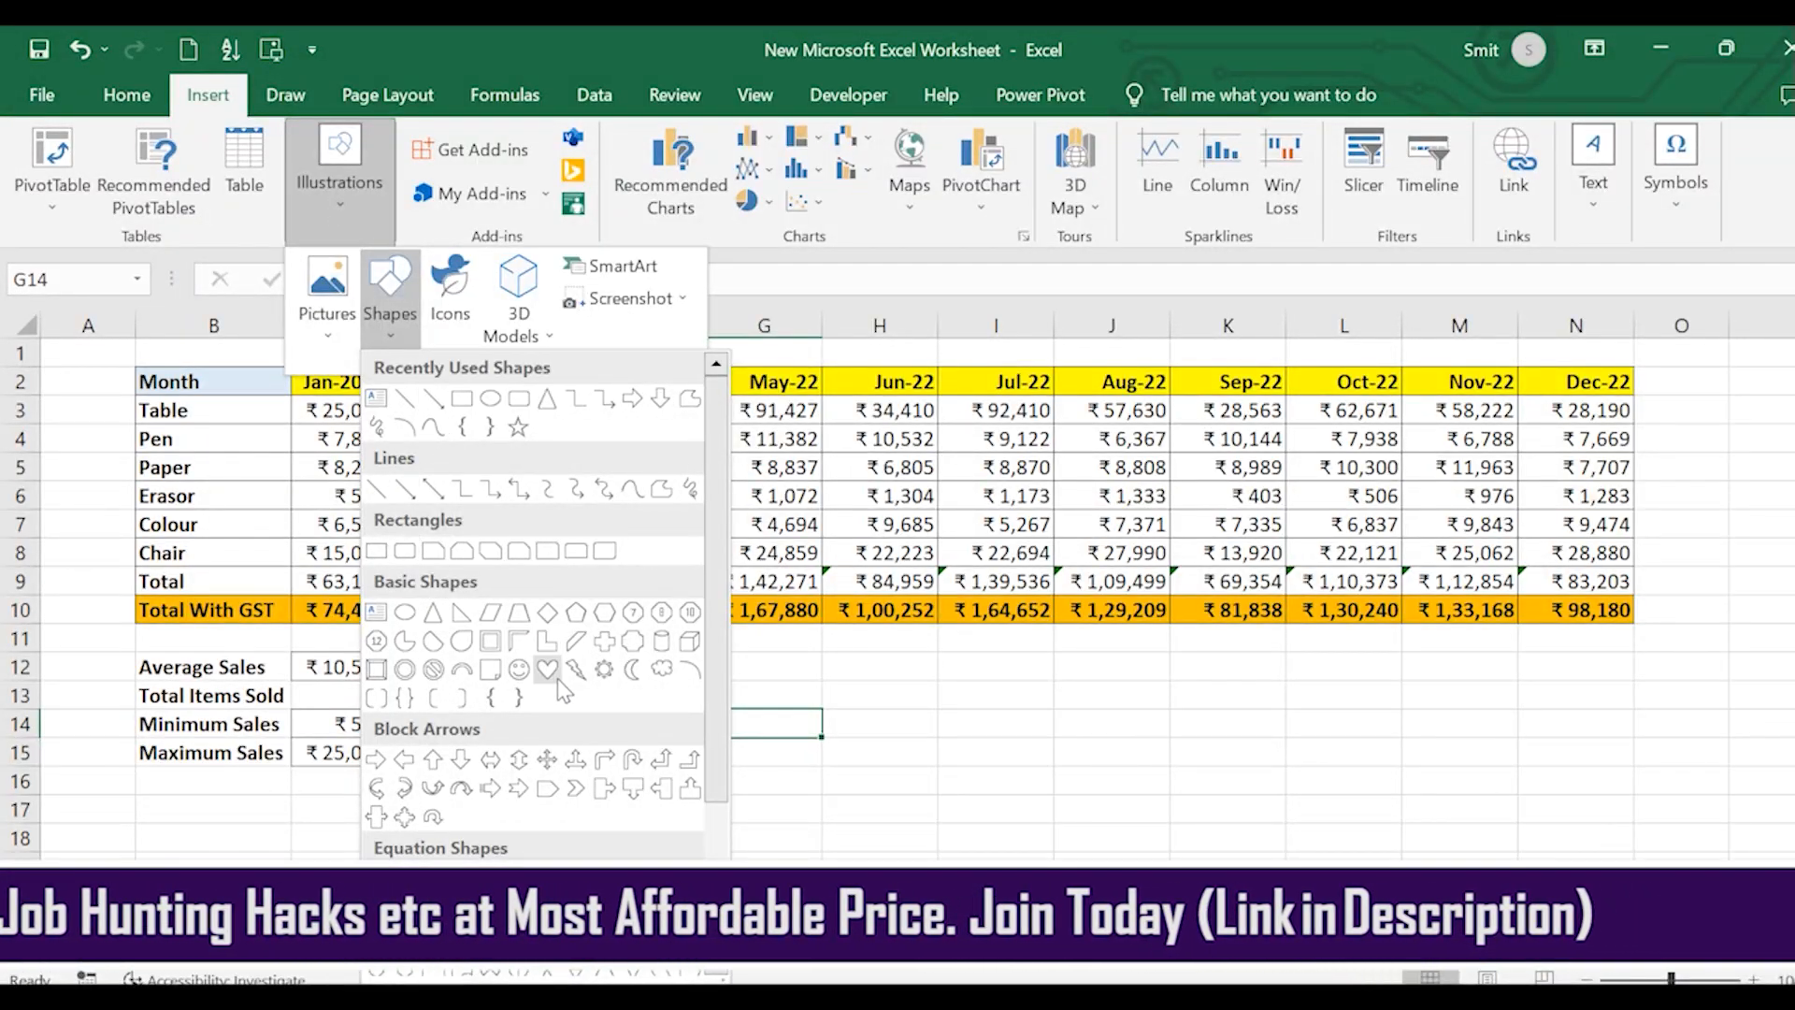
left_click(464, 404)
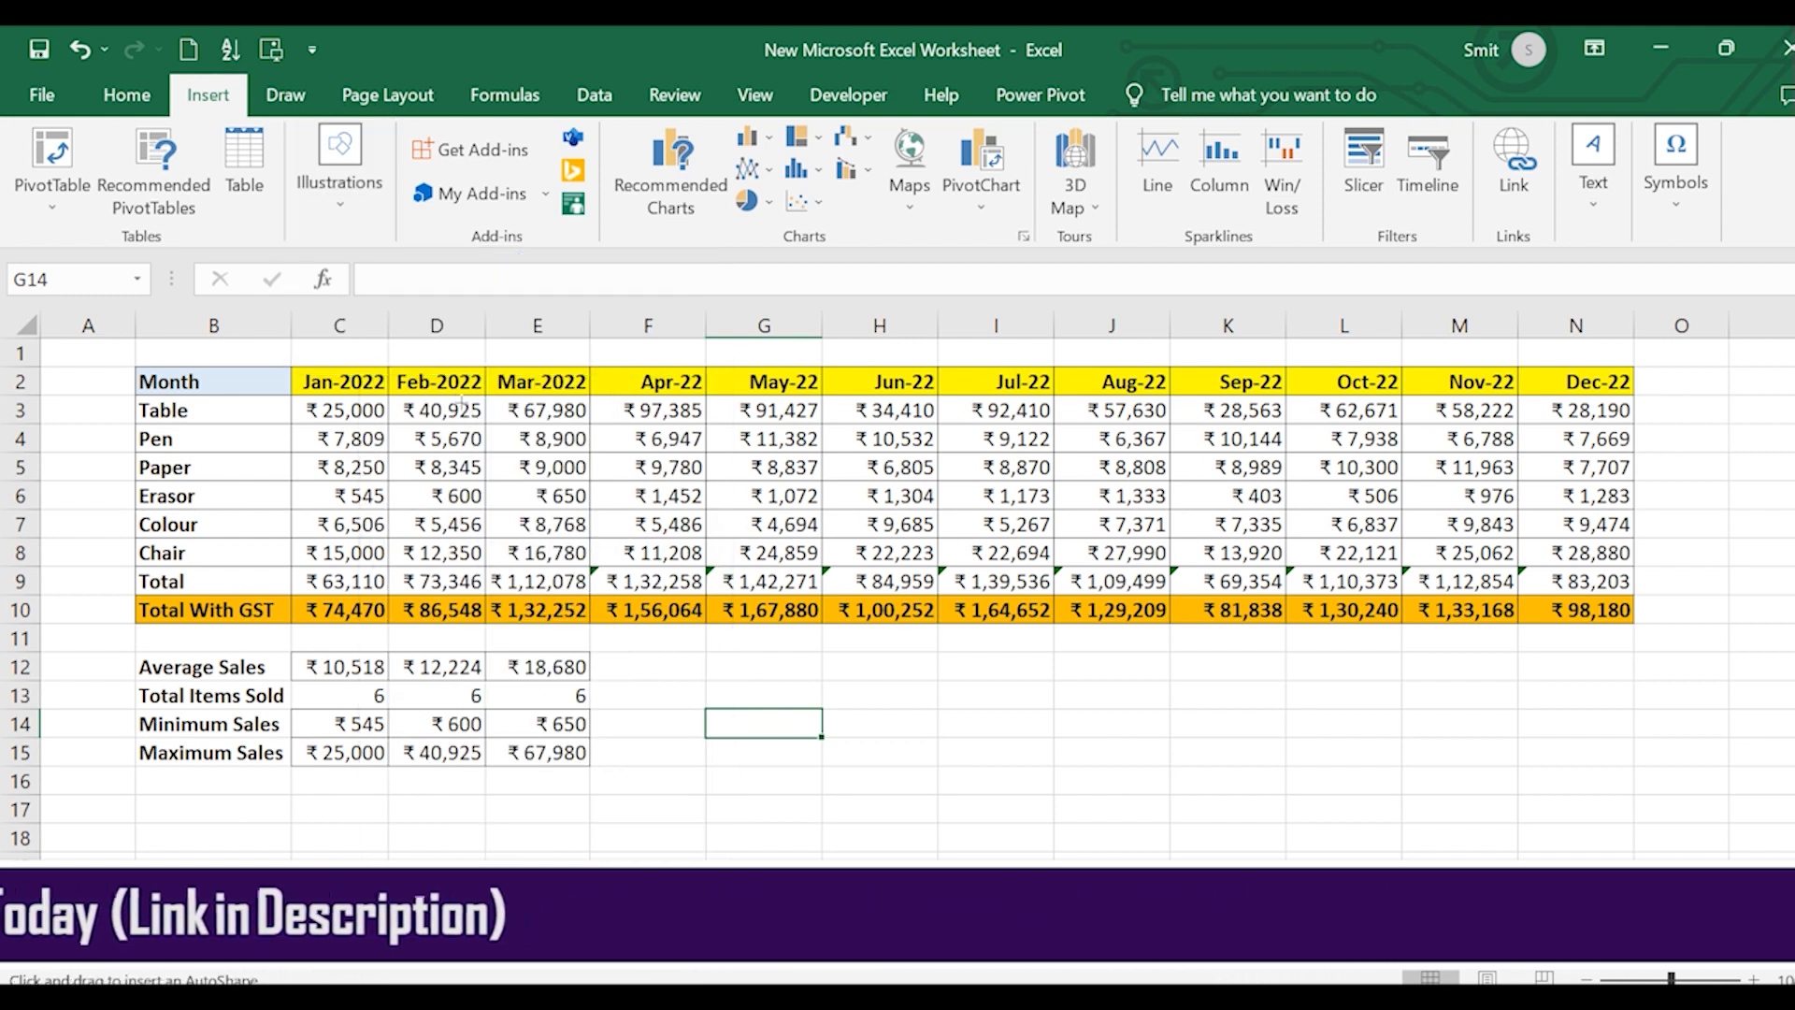
mouse_move(894, 702)
left_mouse_down()
mouse_move(962, 813)
mouse_move(1384, 825)
left_mouse_up()
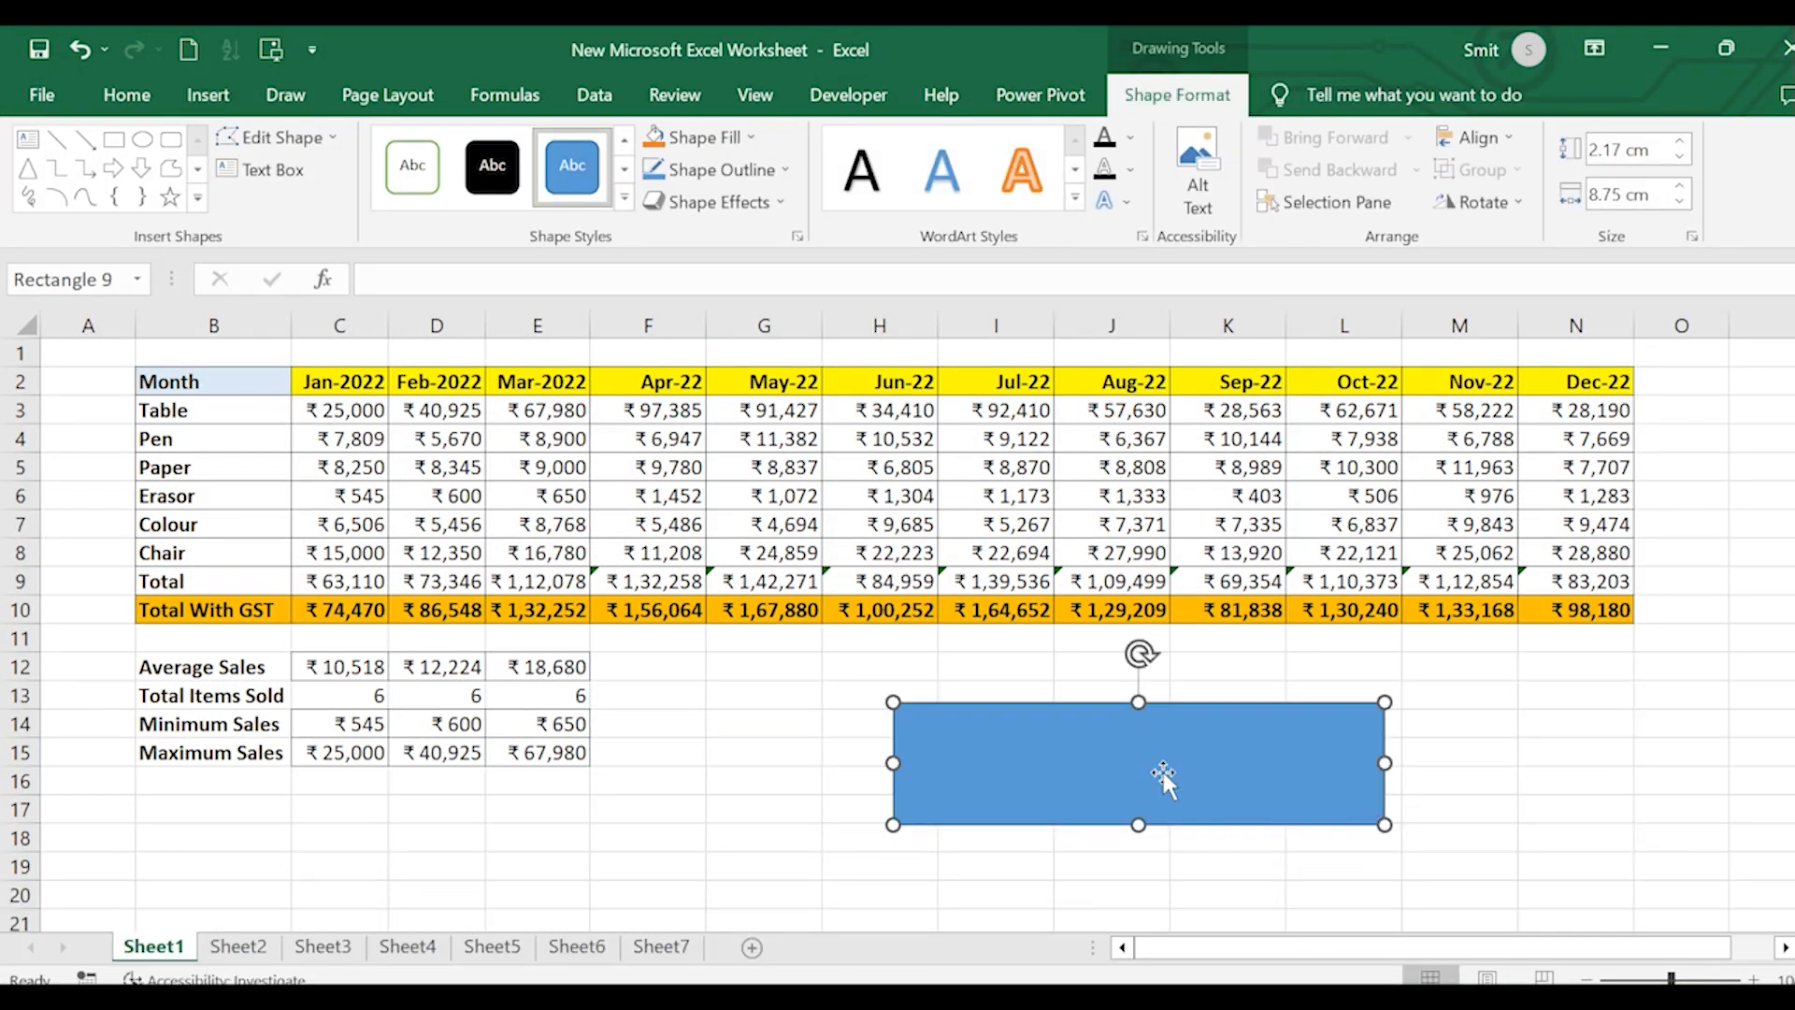
Step: Enter the text "Sales for the year" inside the blue rectangle
type("Sales for the year")
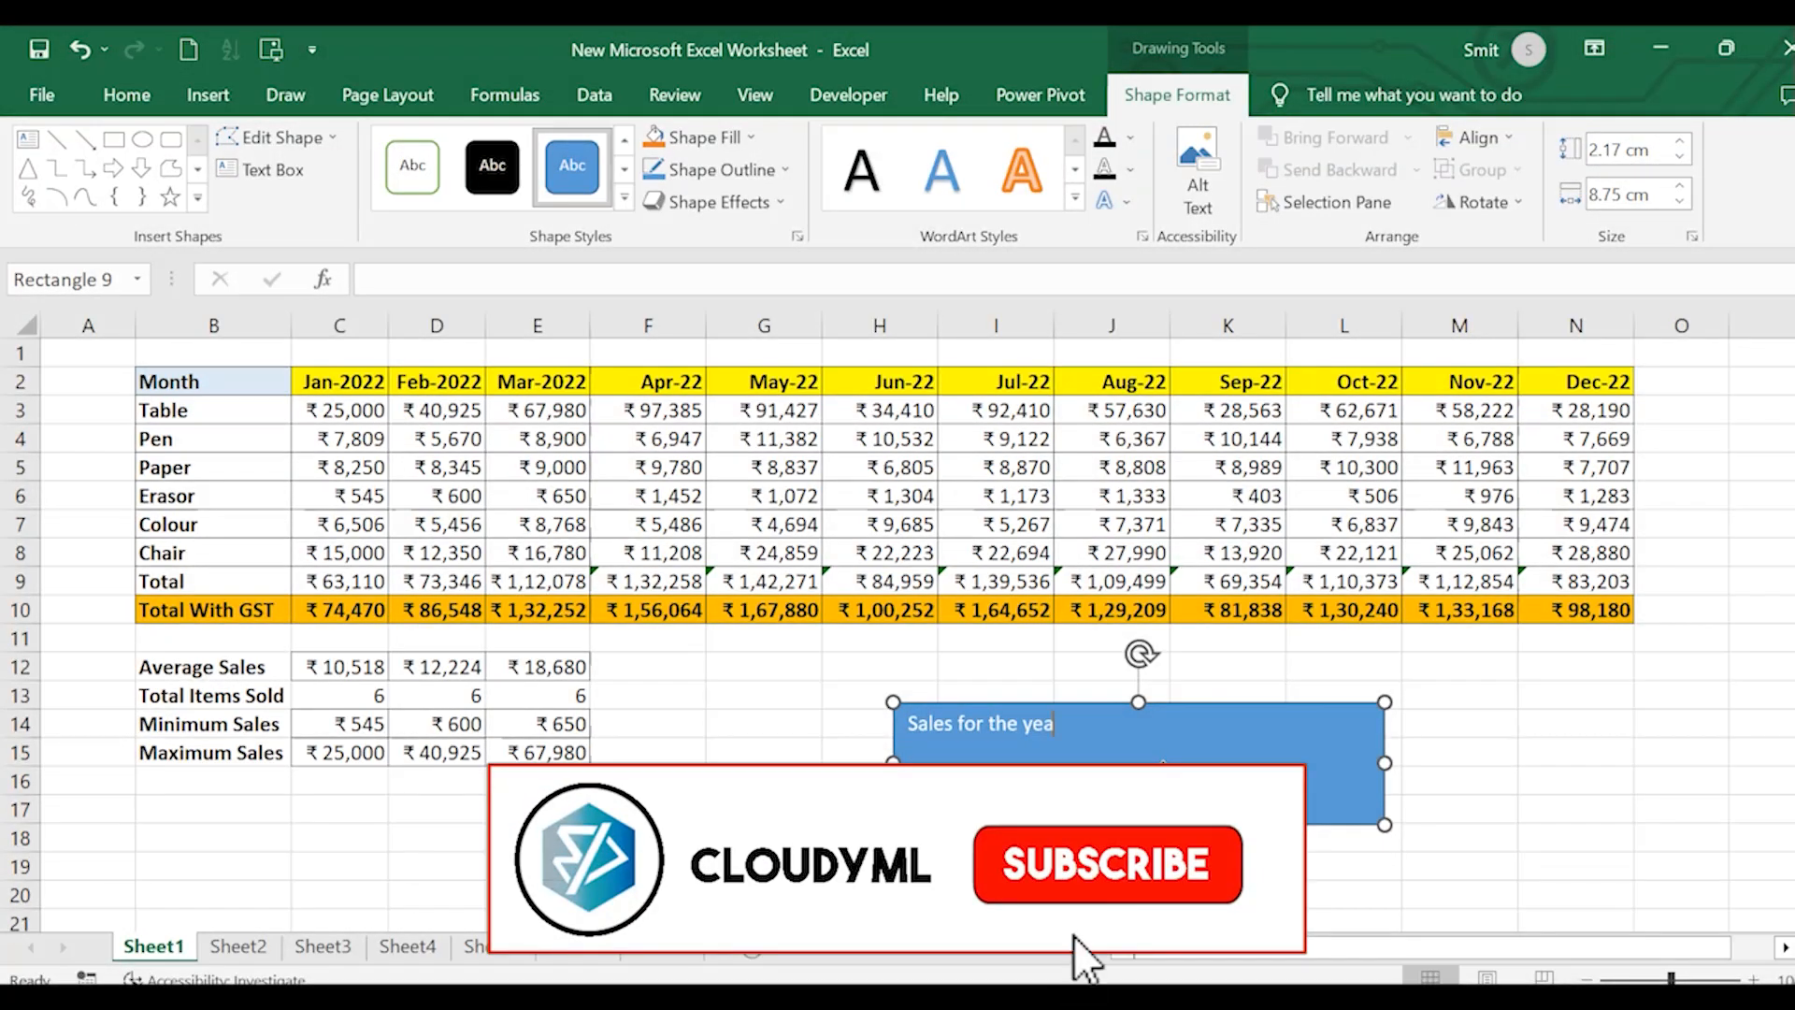
scroll(1163, 771, "up", 3)
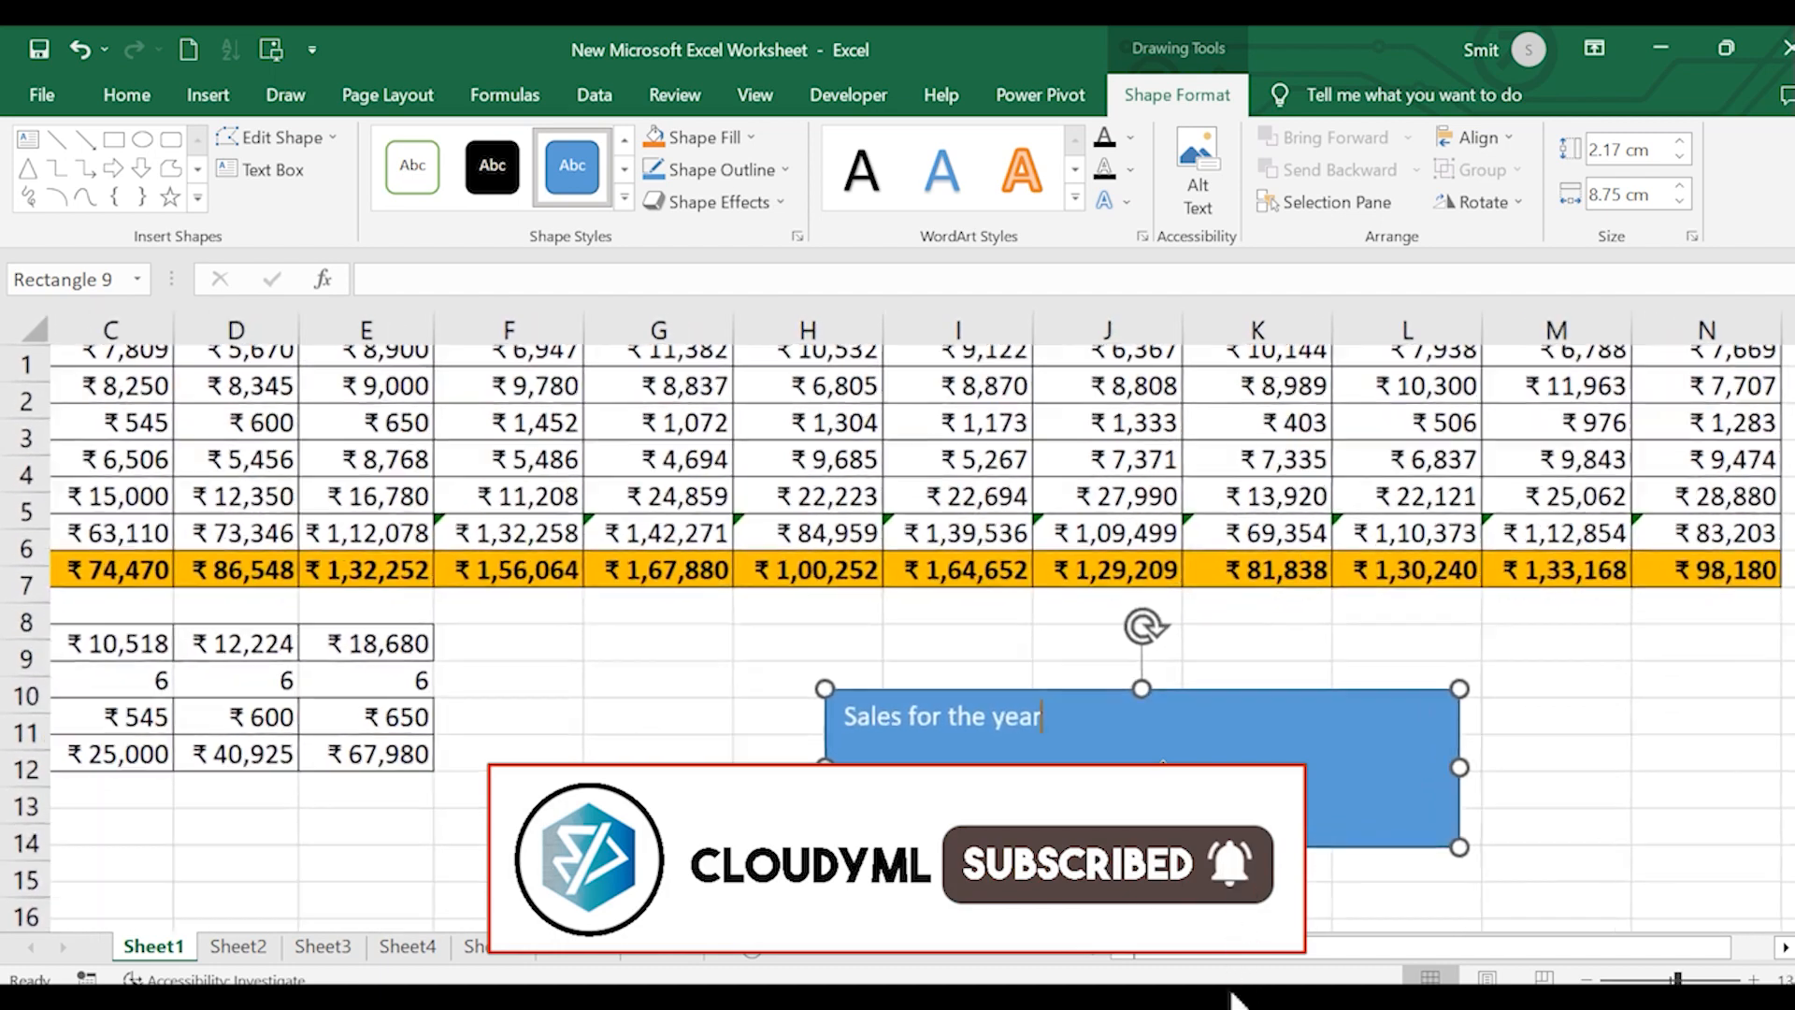
scroll(1163, 772, "up", 2)
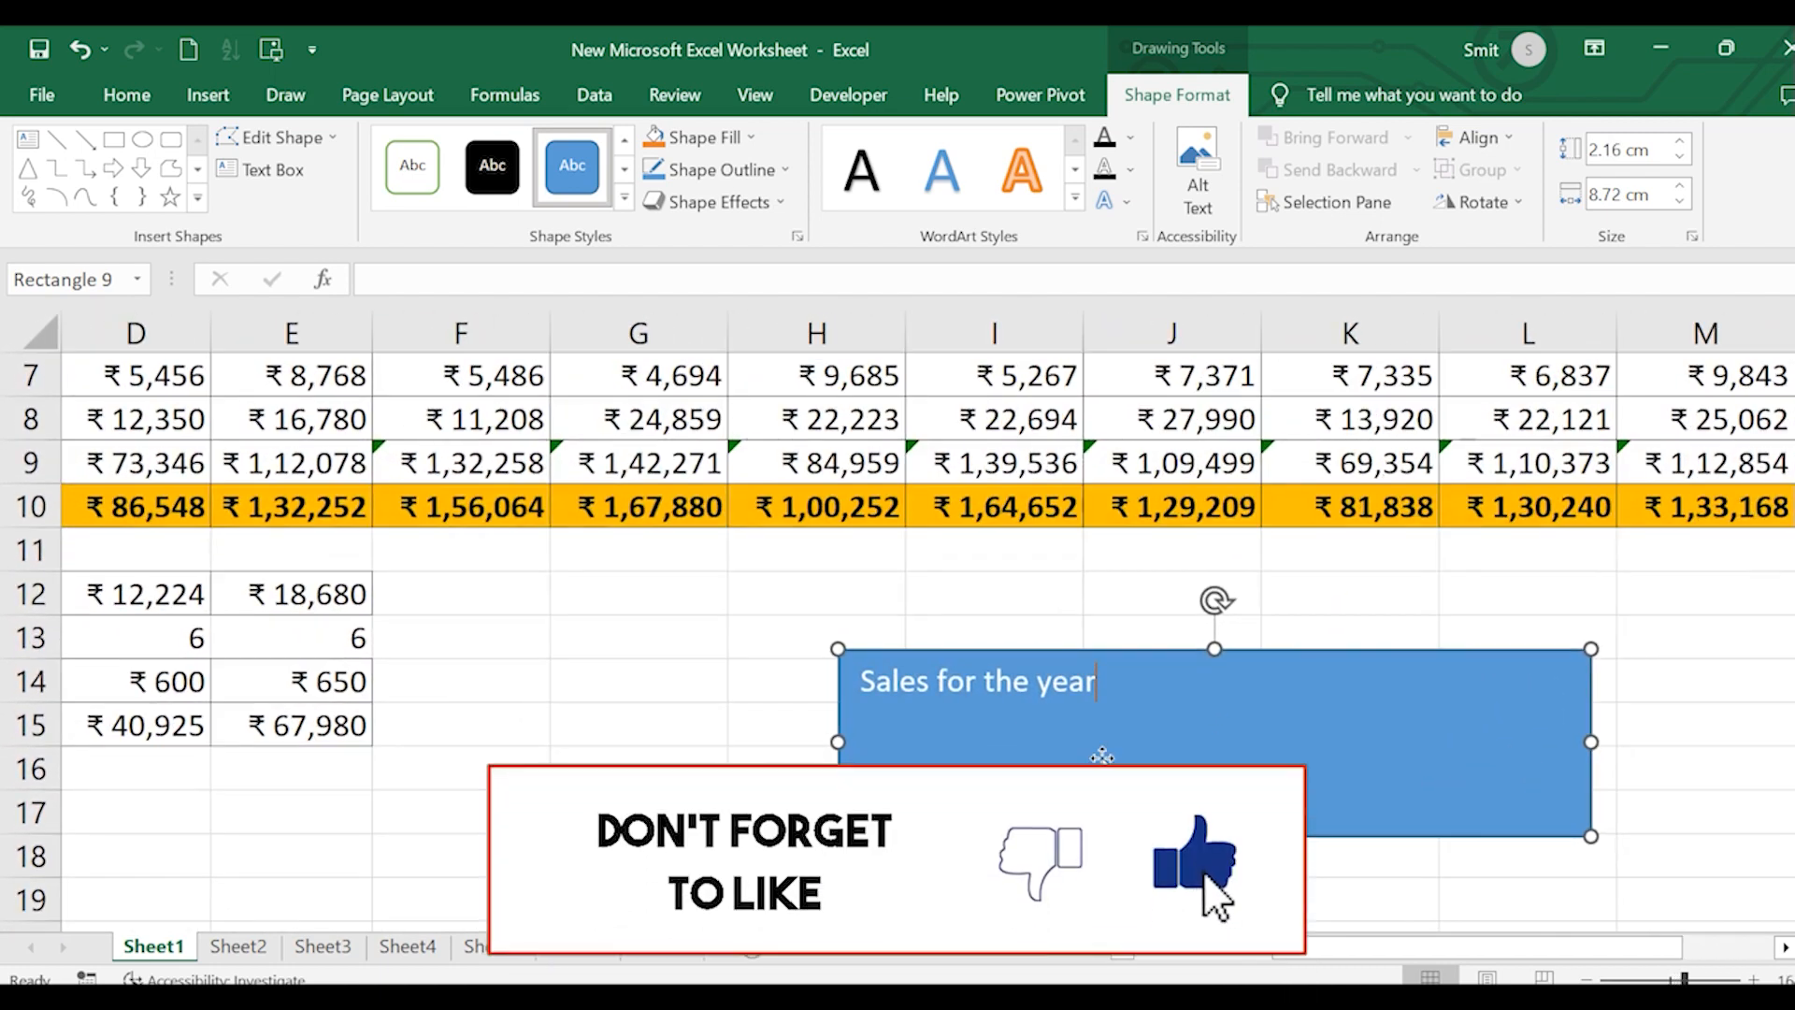
scroll(1034, 720, "right", 1)
scroll(1034, 720, "left", 1)
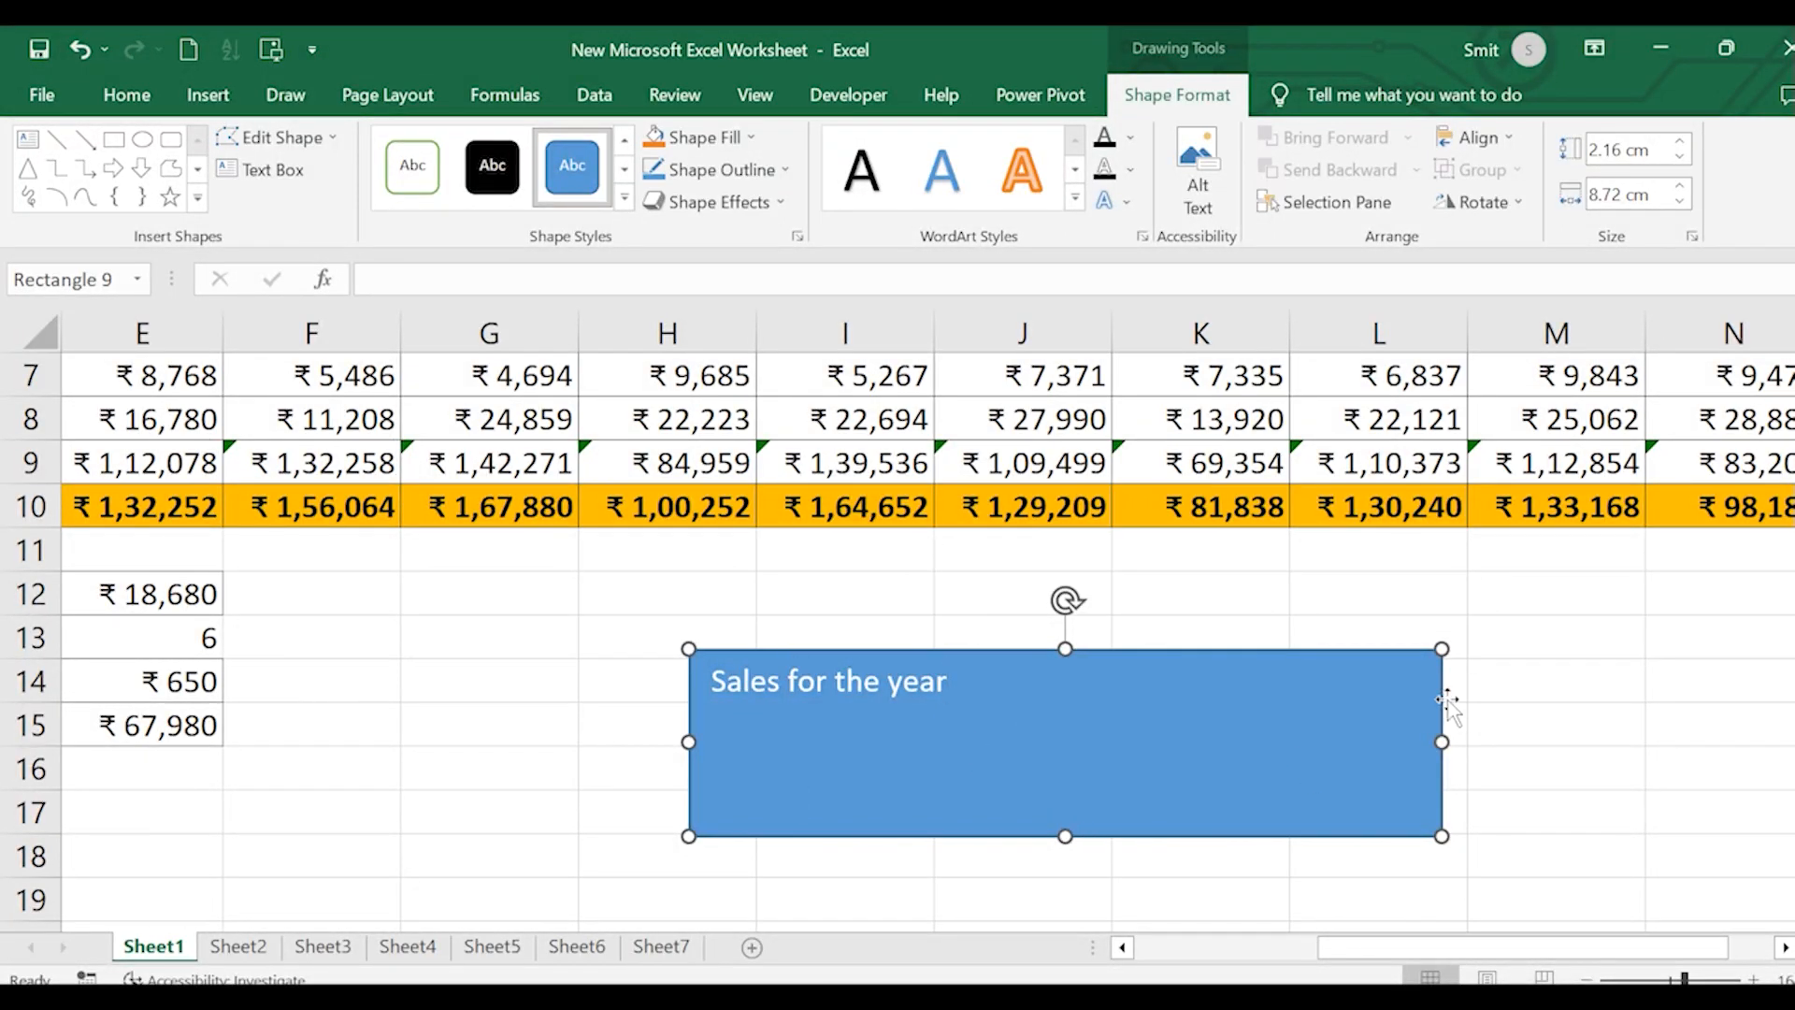
Step: Leave the text editing and delete the blue rectangle from the sheet
left_click(1549, 710)
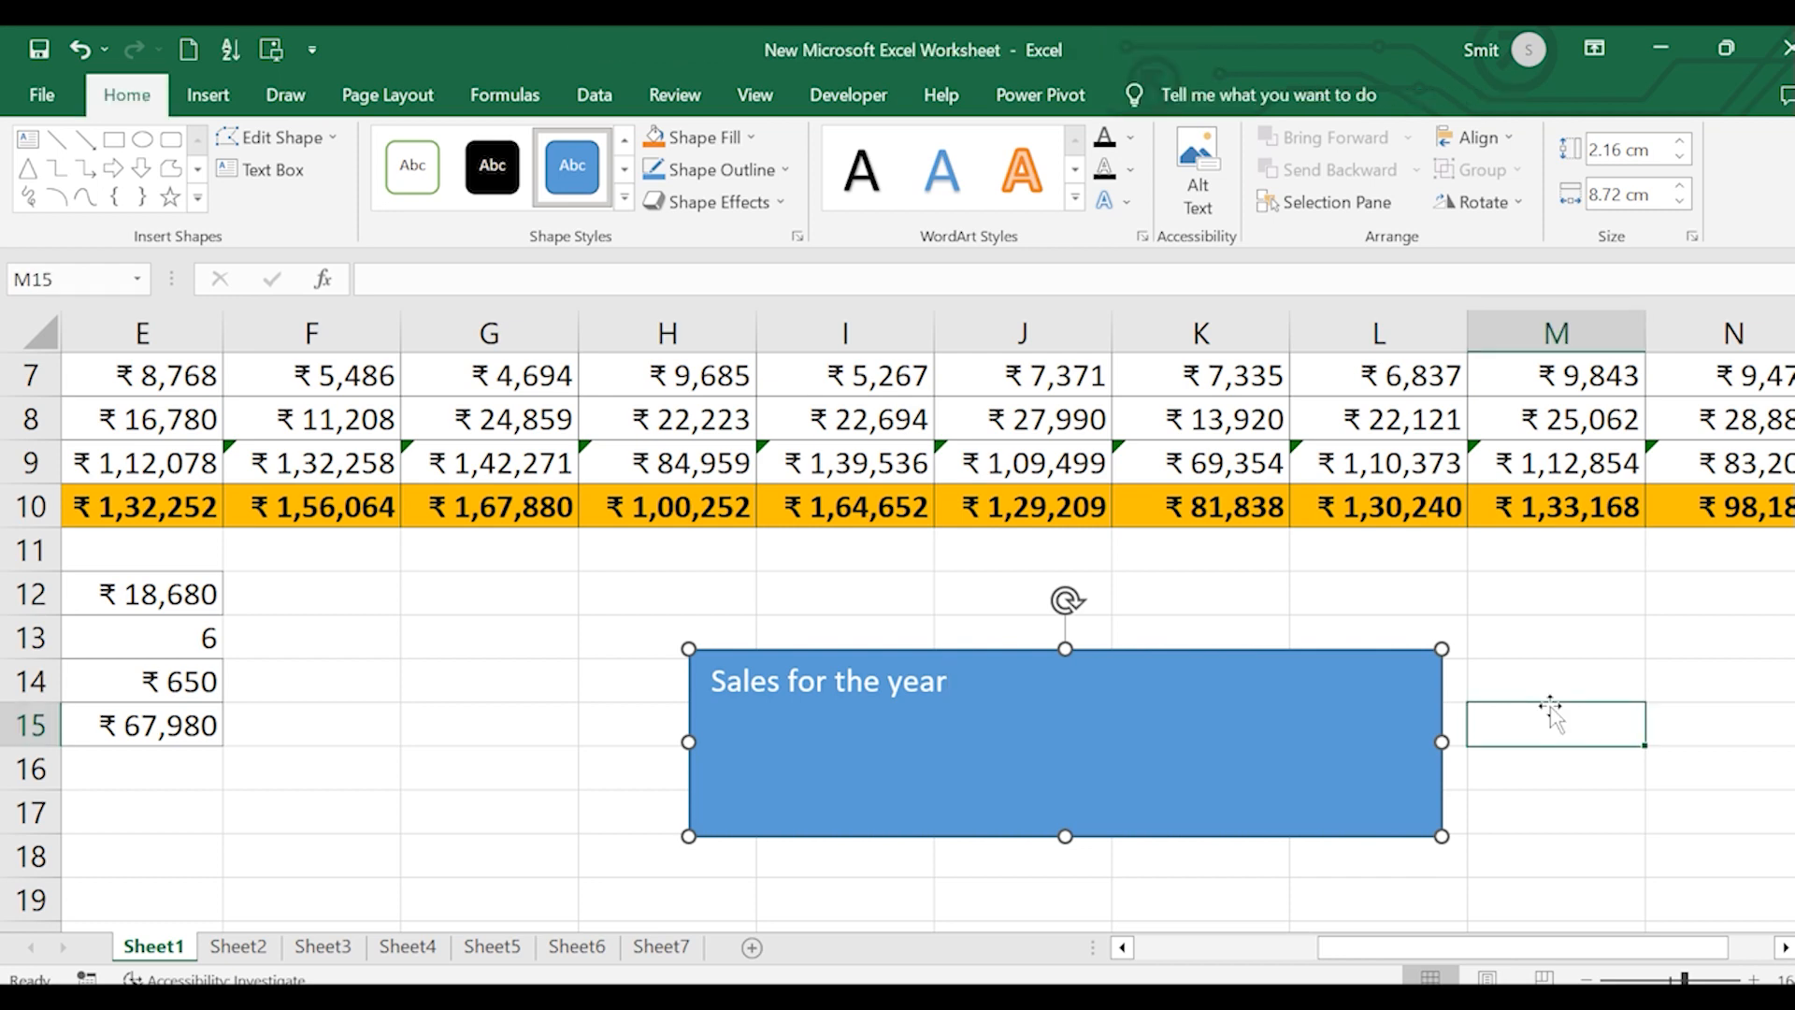
left_click(973, 711)
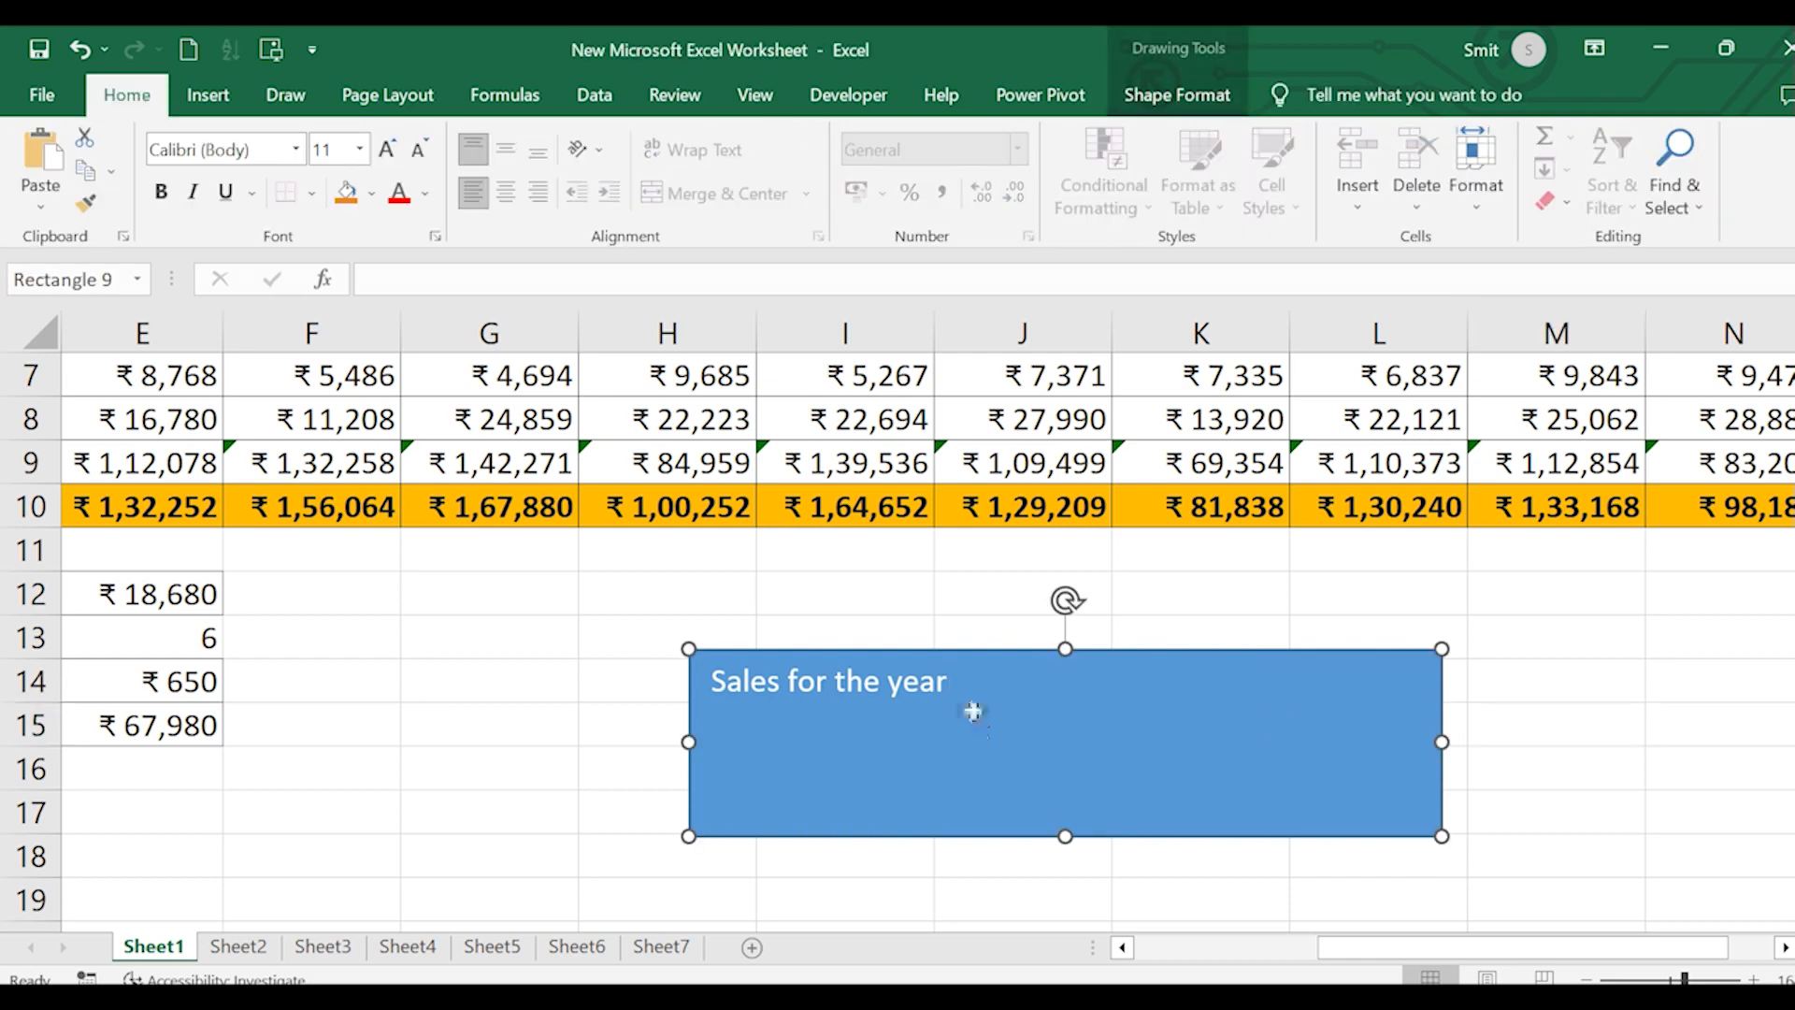
key("Delete")
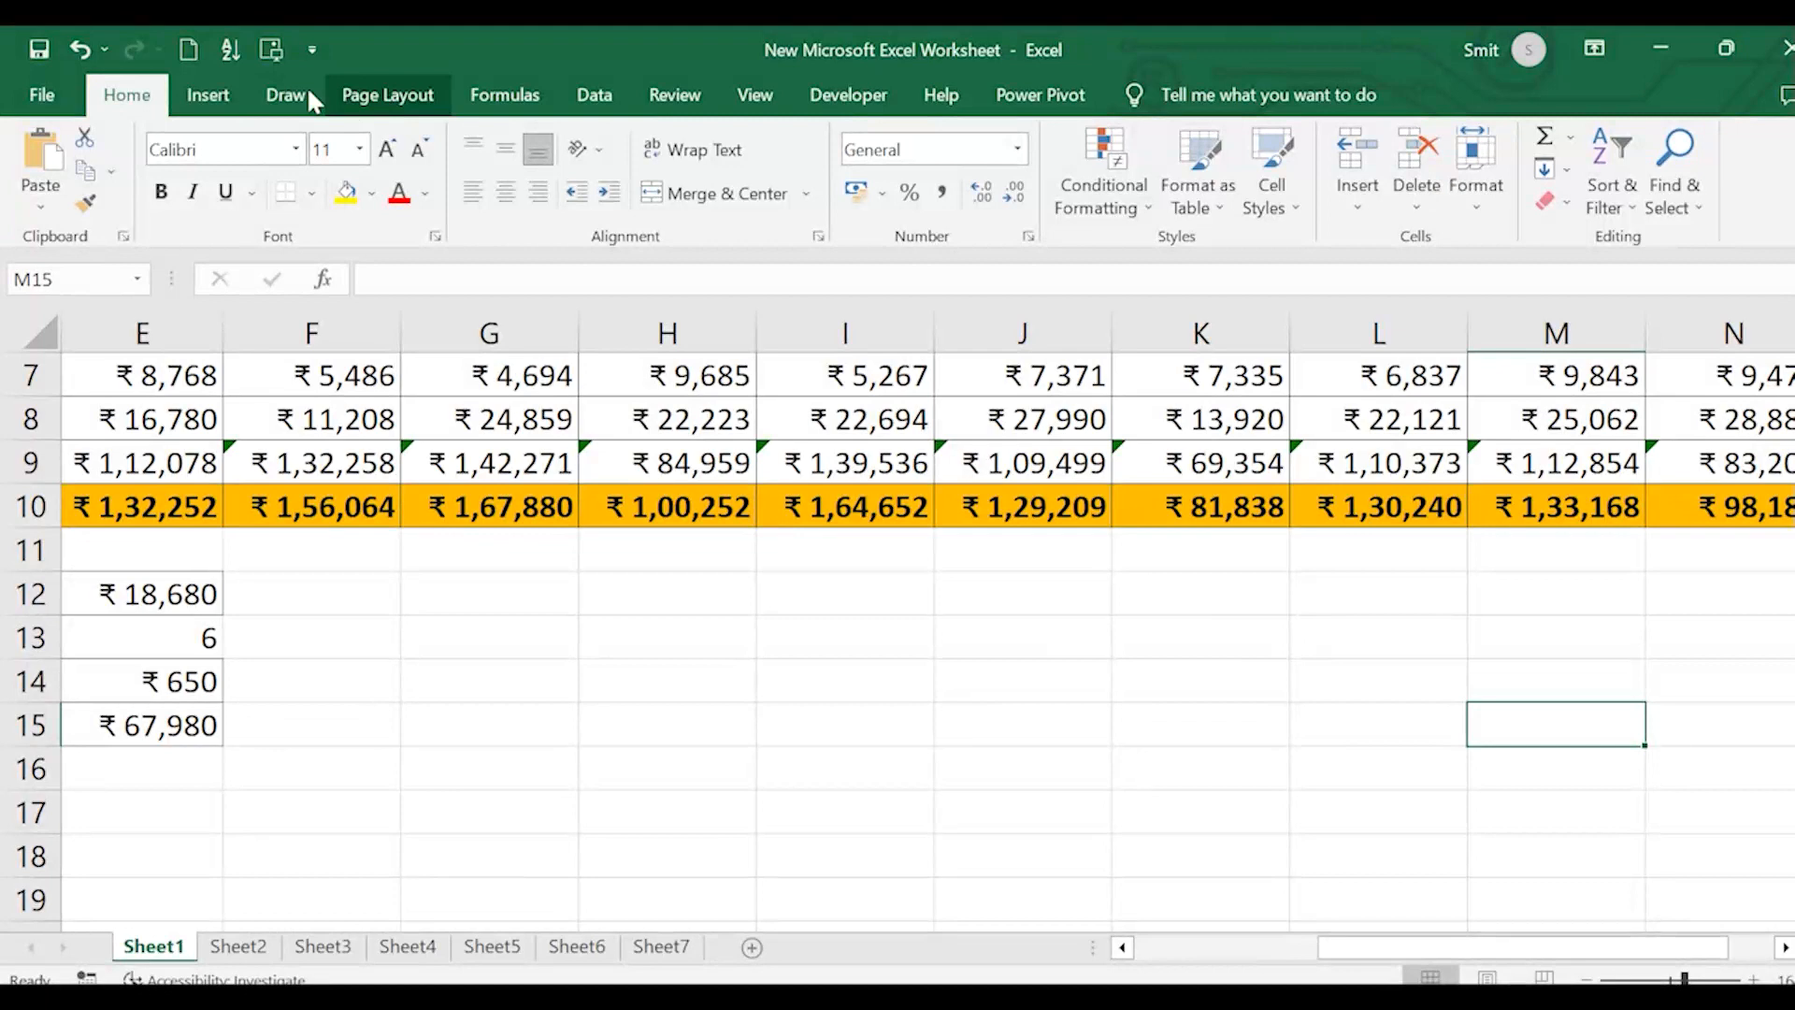
Step: Draw a rounded rectangular speech bubble about 6.87 cm wide and 2.72 cm high below the sales table, across columns H to K
left_click(213, 93)
left_click(350, 206)
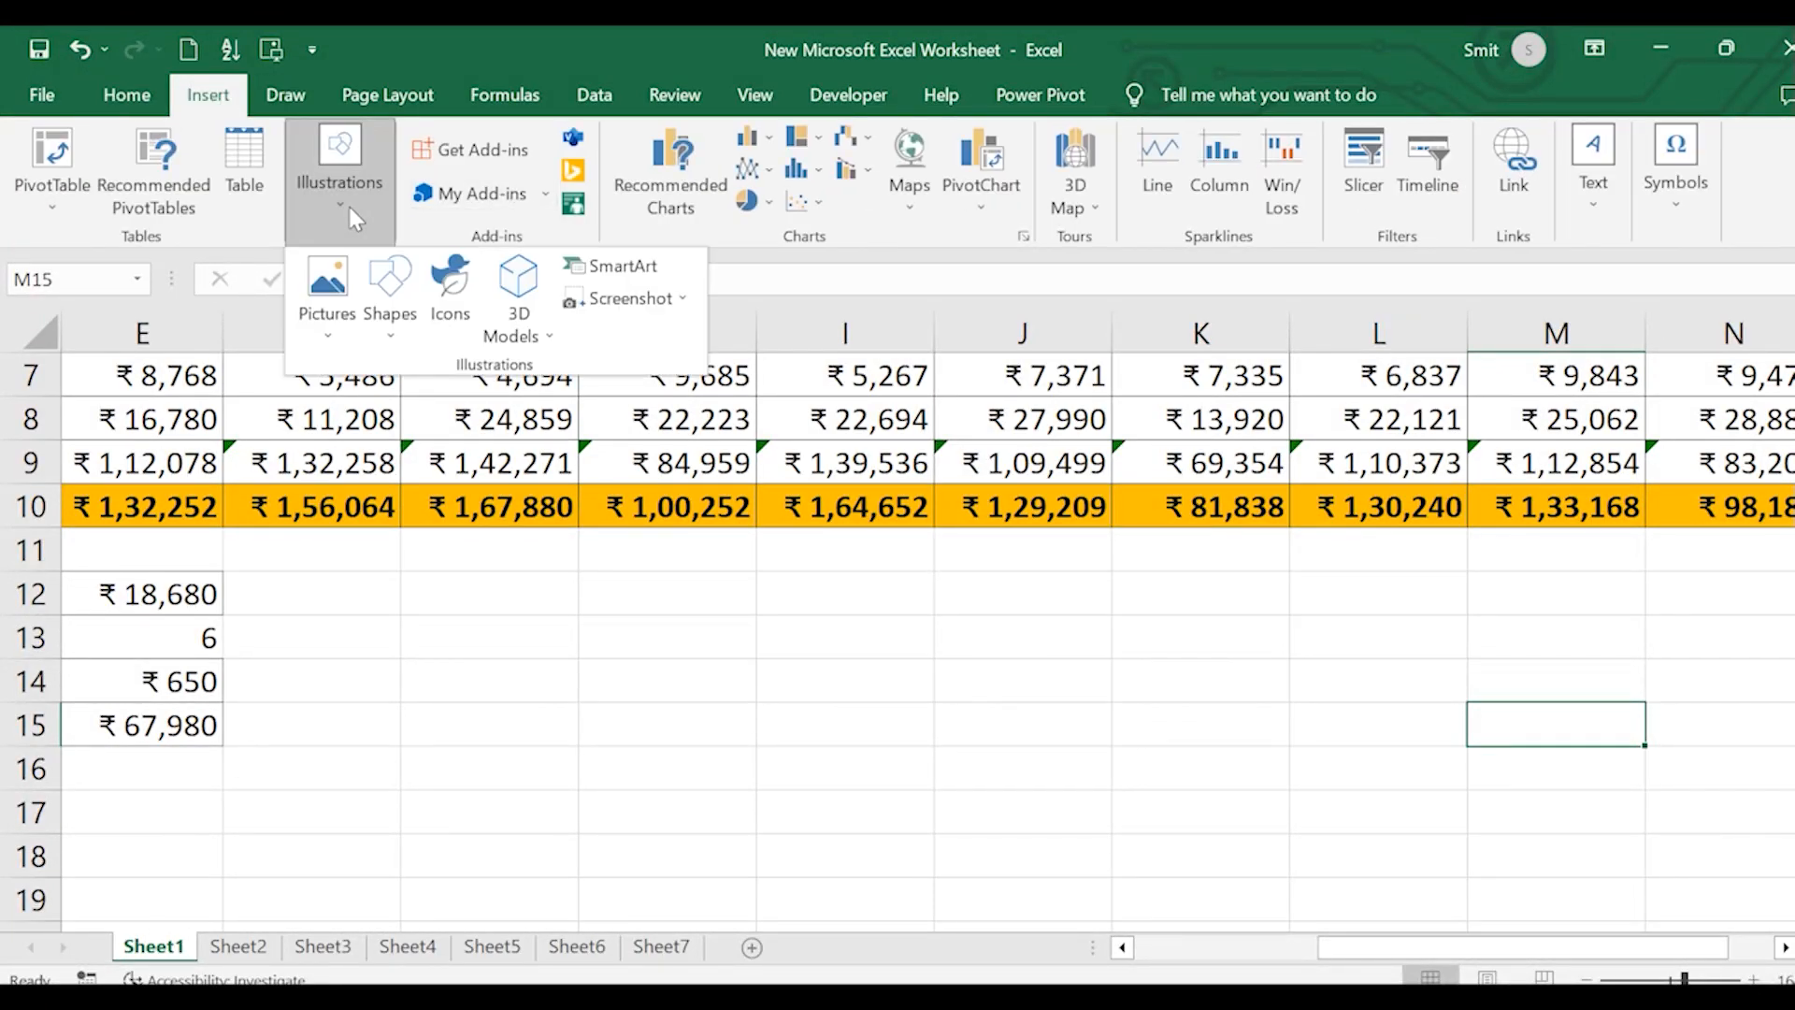
left_click(395, 311)
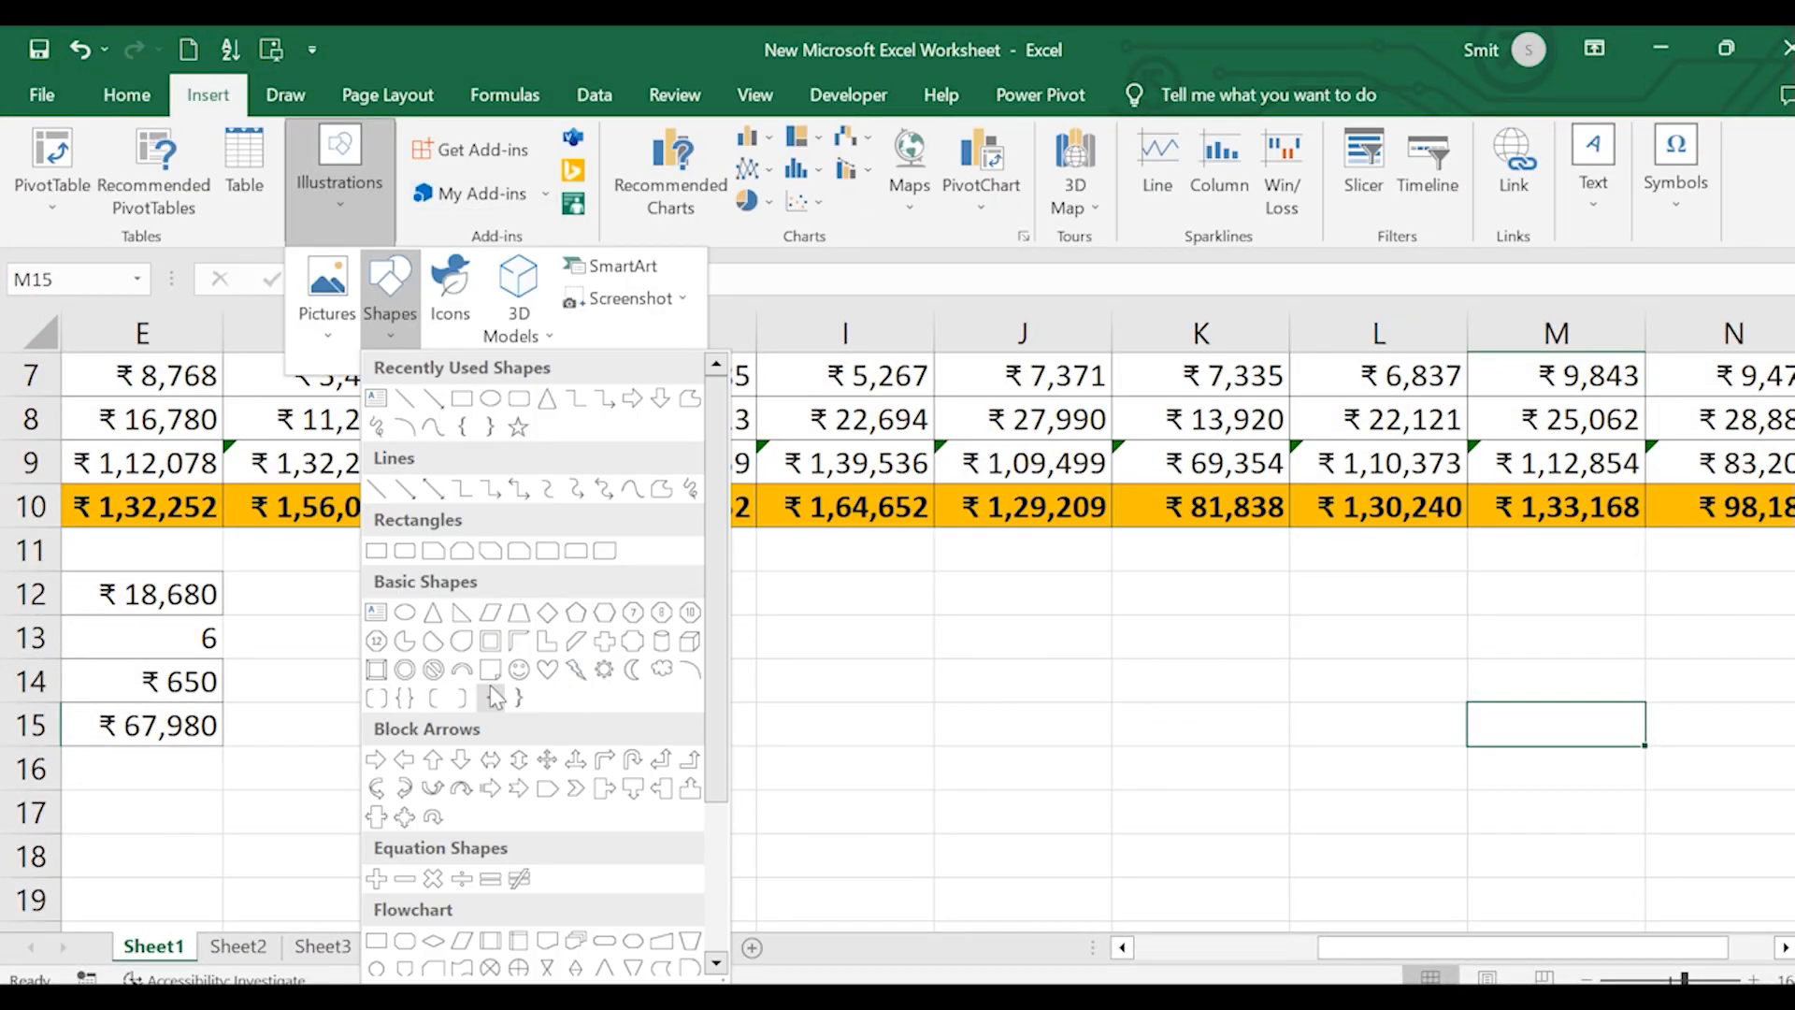
scroll(489, 686, "down", 3)
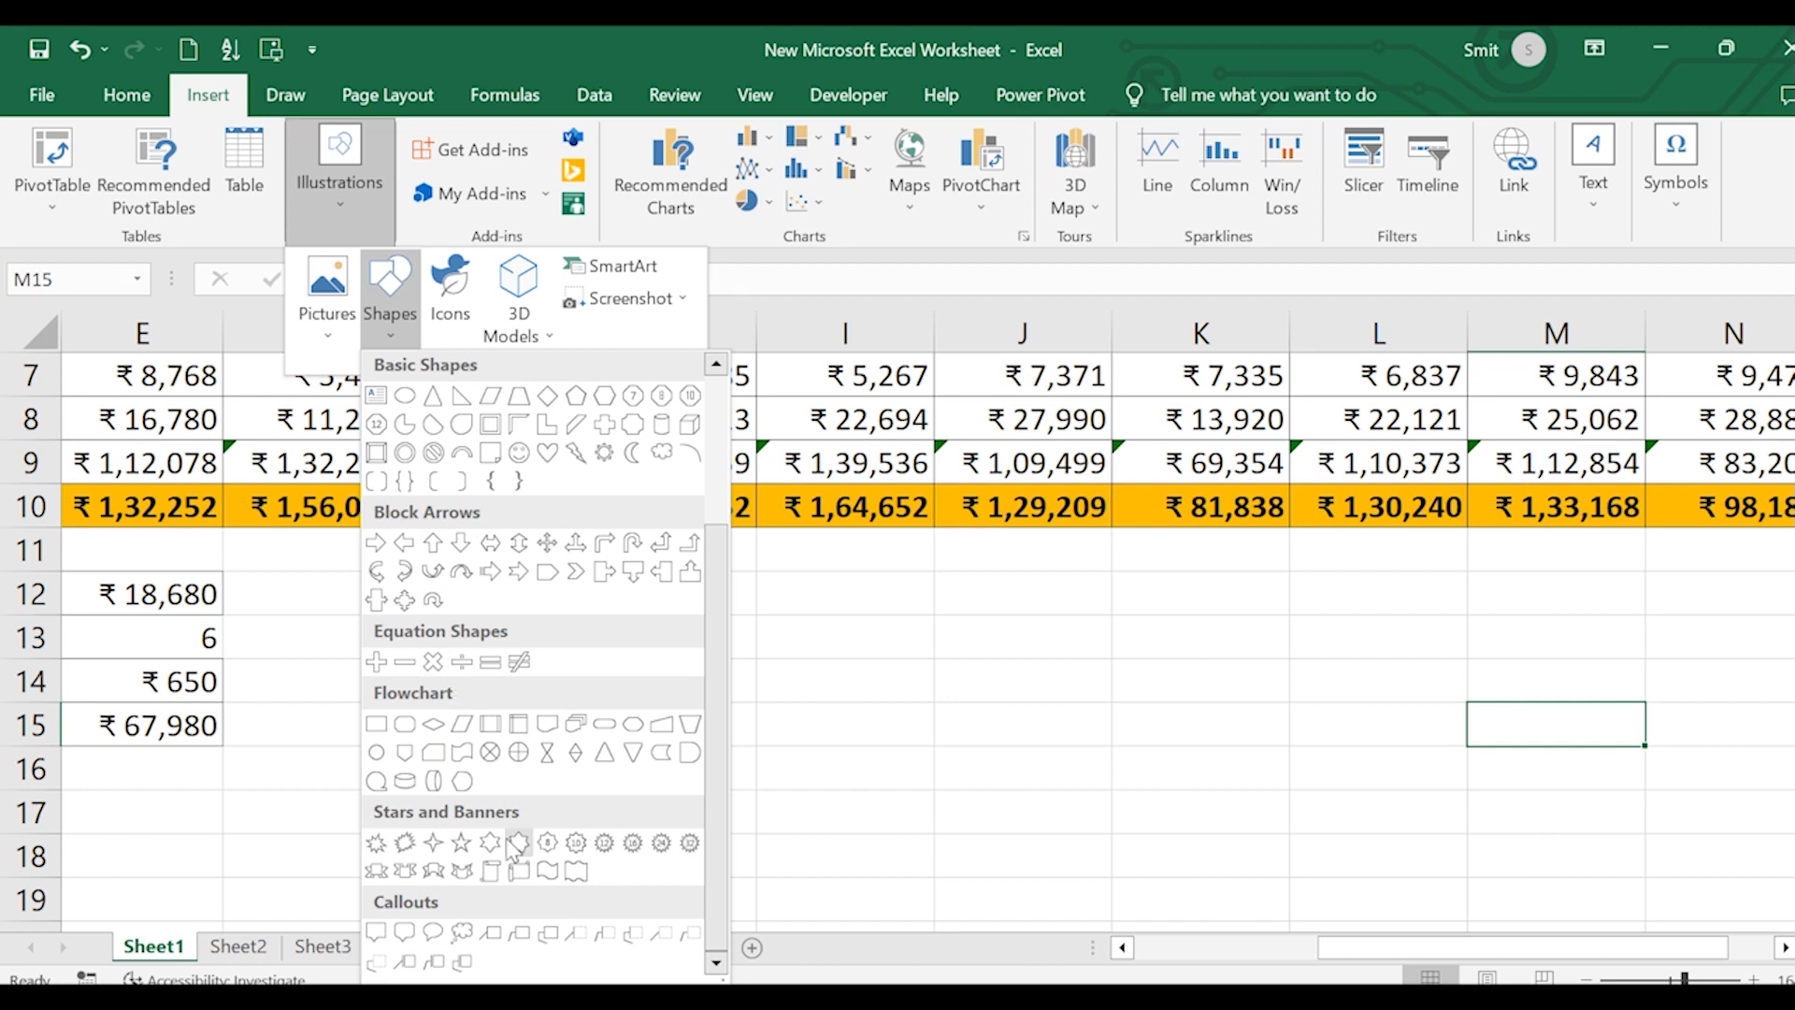
left_click(404, 932)
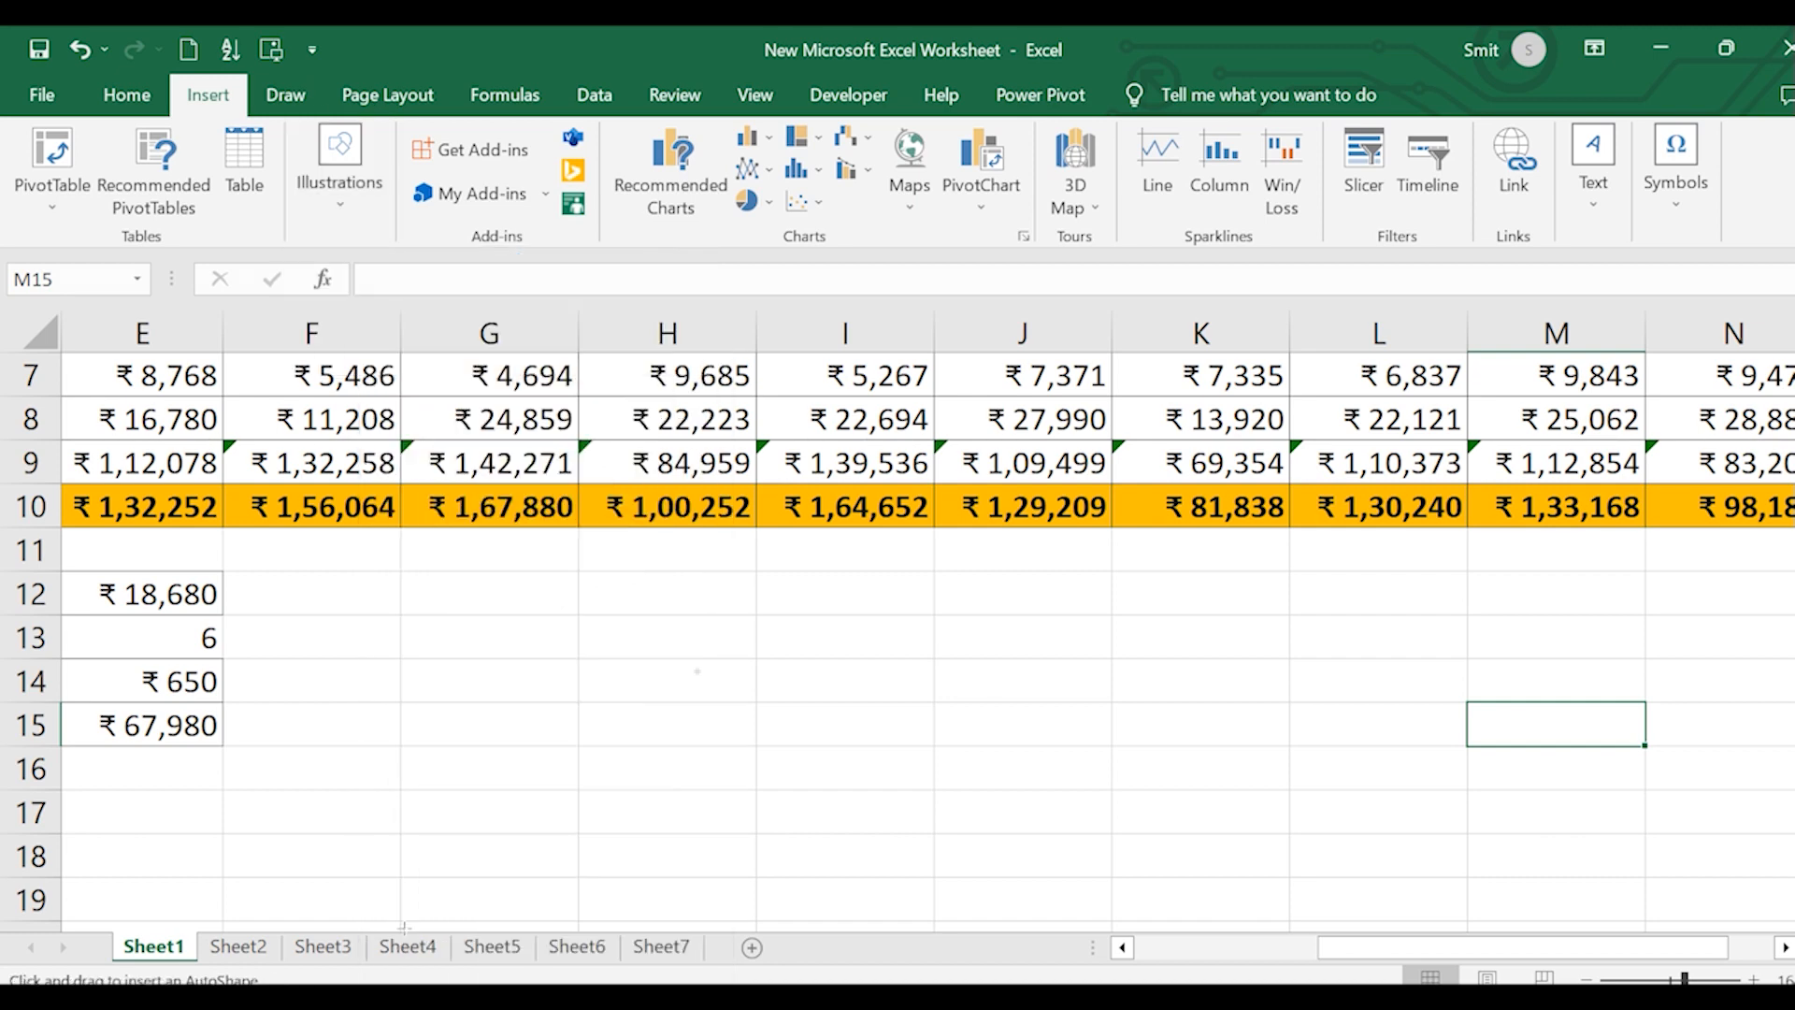
left_click_drag(608, 595, 1200, 830)
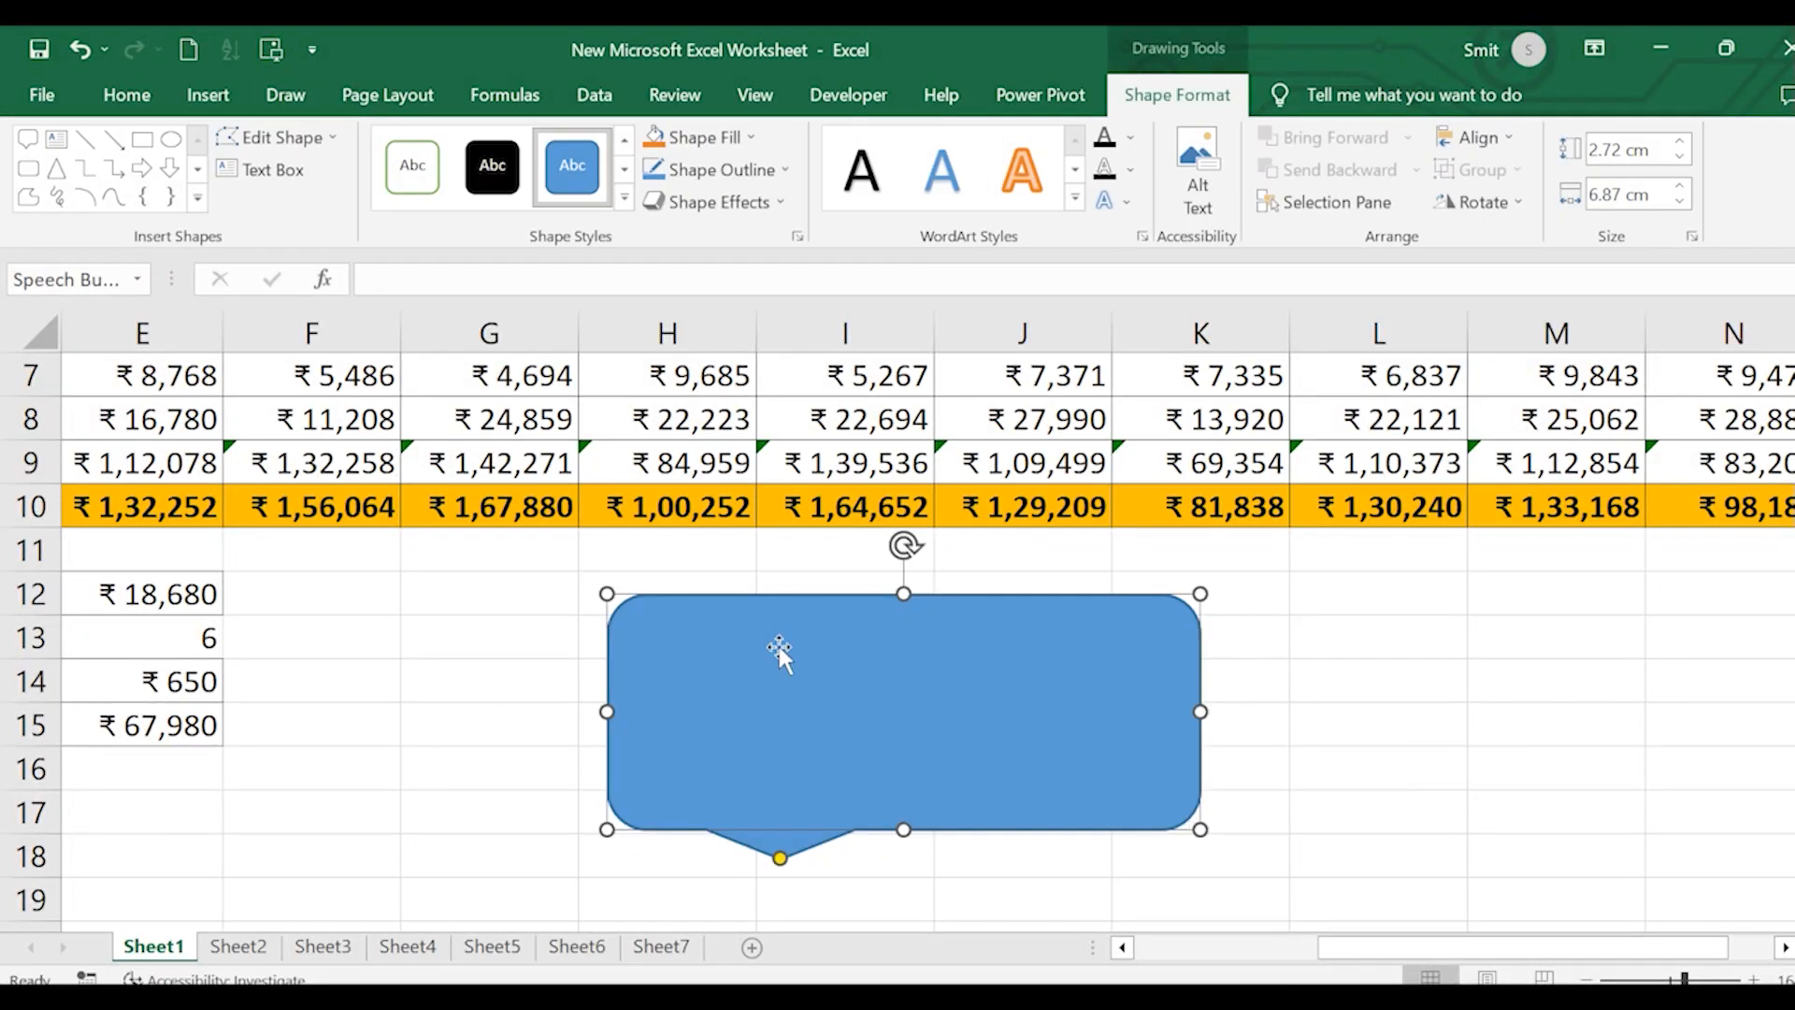
Step: Enter the trial text "hjhjn" in the speech bubble and clear it again
type("hjhjn")
key("BackSpace")
key("BackSpace")
key("BackSpace")
key("BackSpace")
key("BackSpace")
Step: Shrink the speech bubble and delete it from the sheet
left_click_drag(1200, 595, 877, 706)
key("Delete")
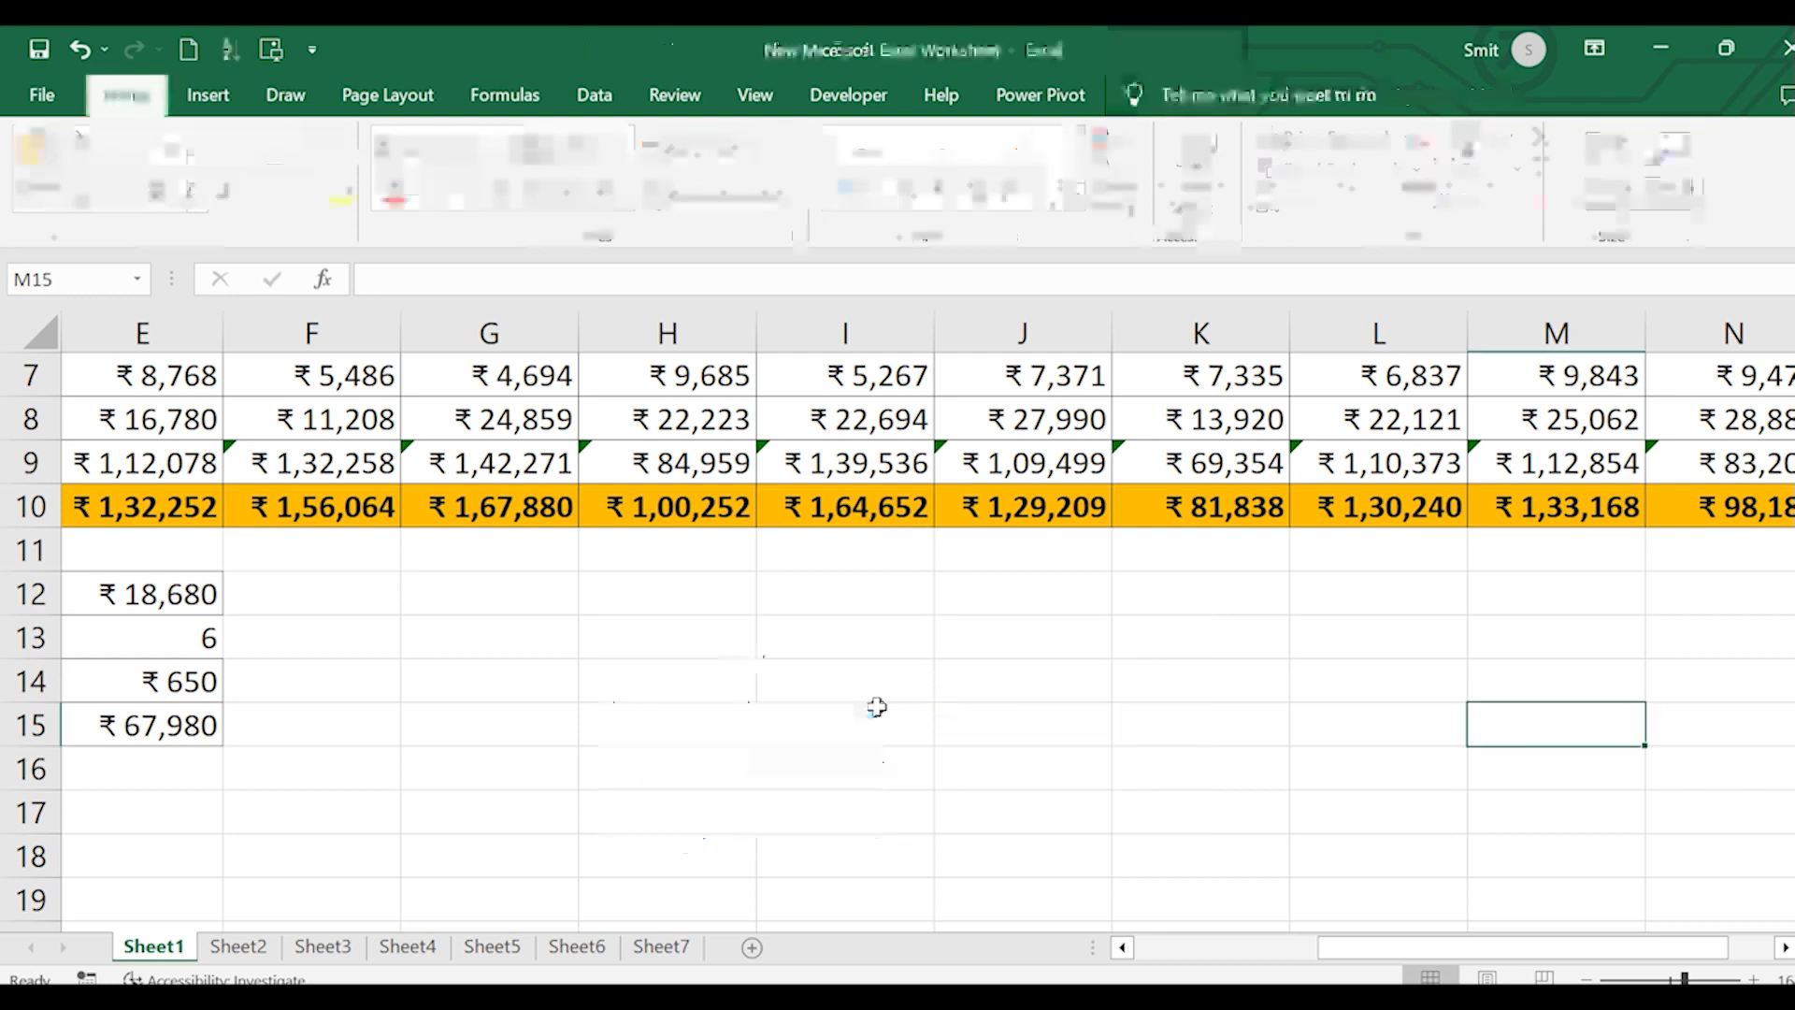
Step: Insert the ringing telephone handset icon from the Accessibility category of the icon library
left_click(208, 92)
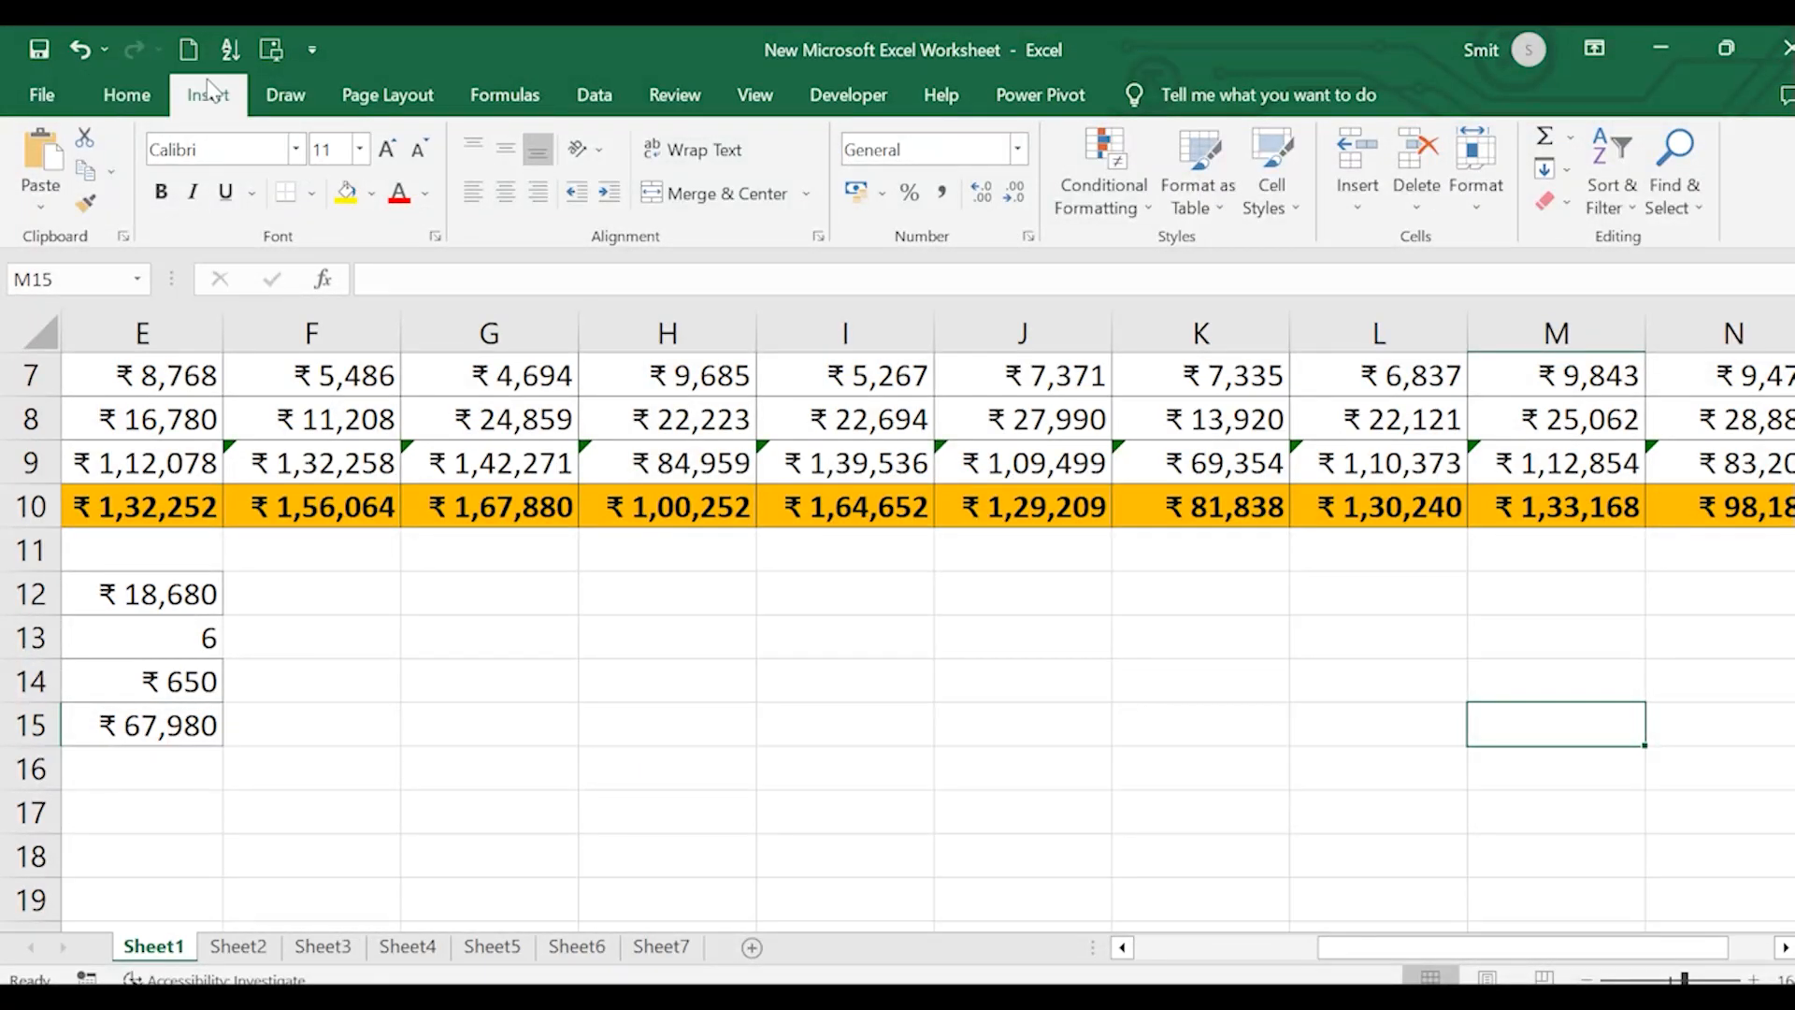
left_click(349, 214)
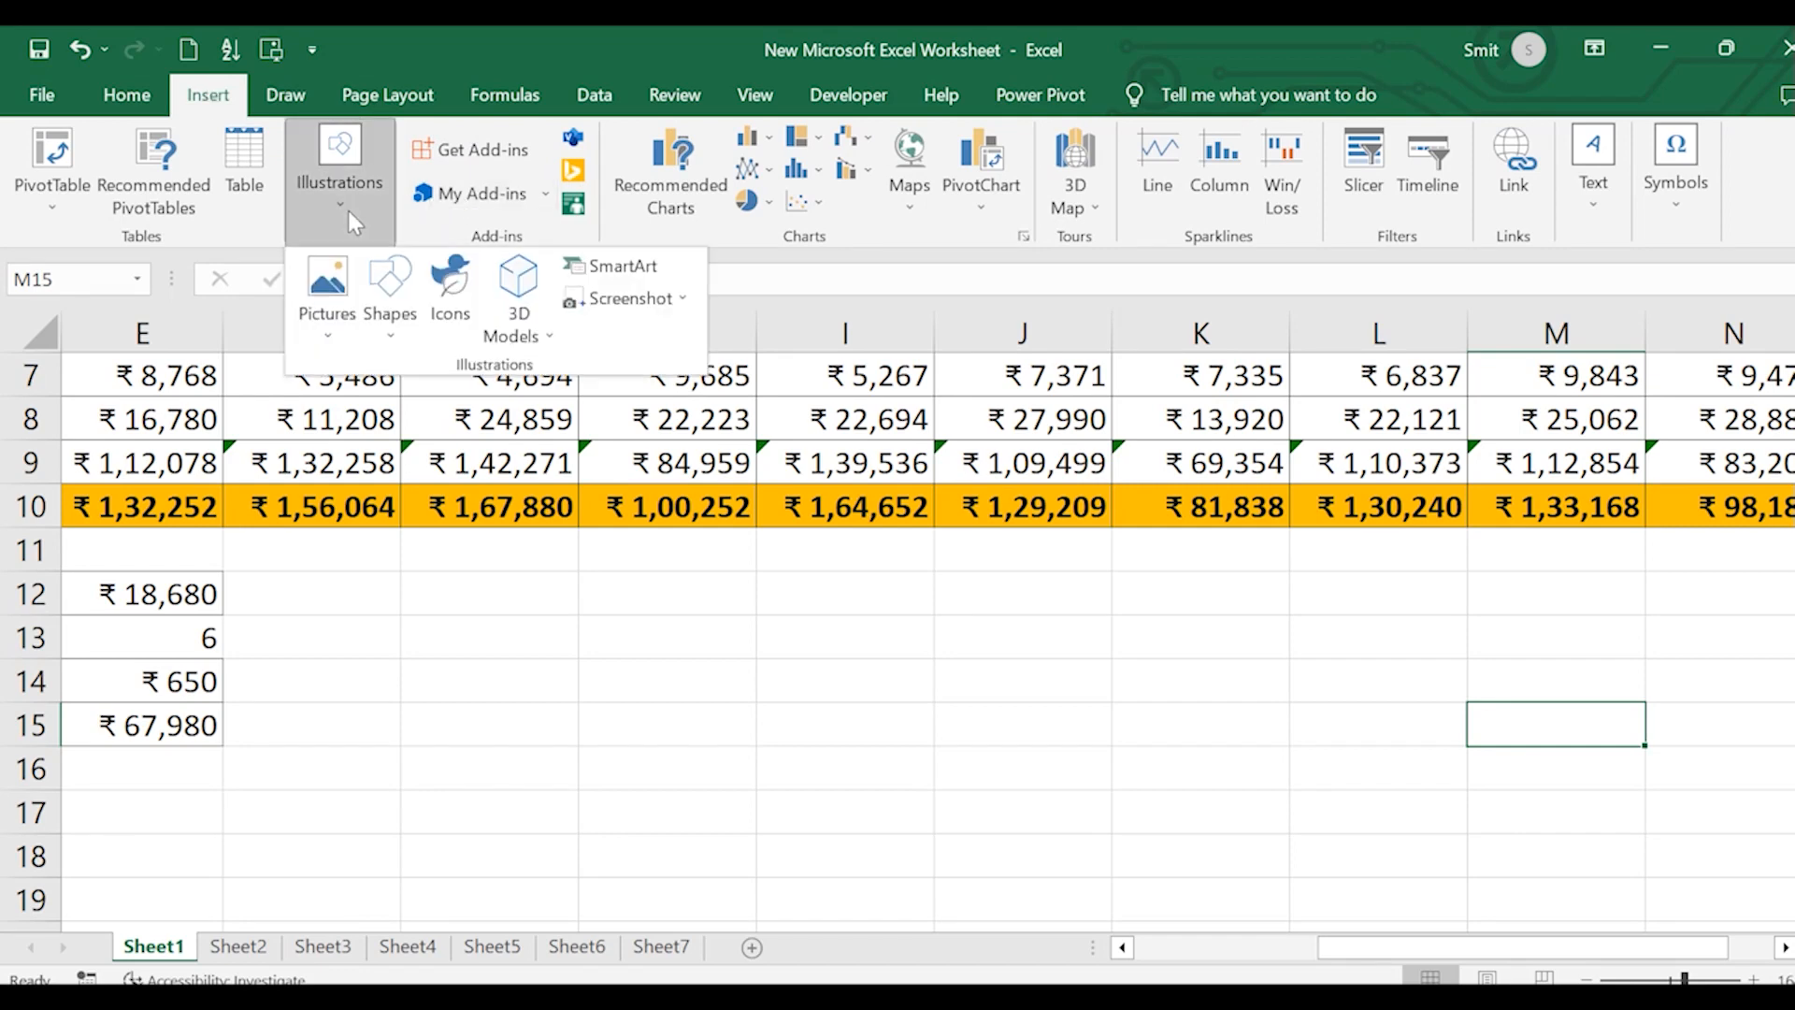
left_click(451, 299)
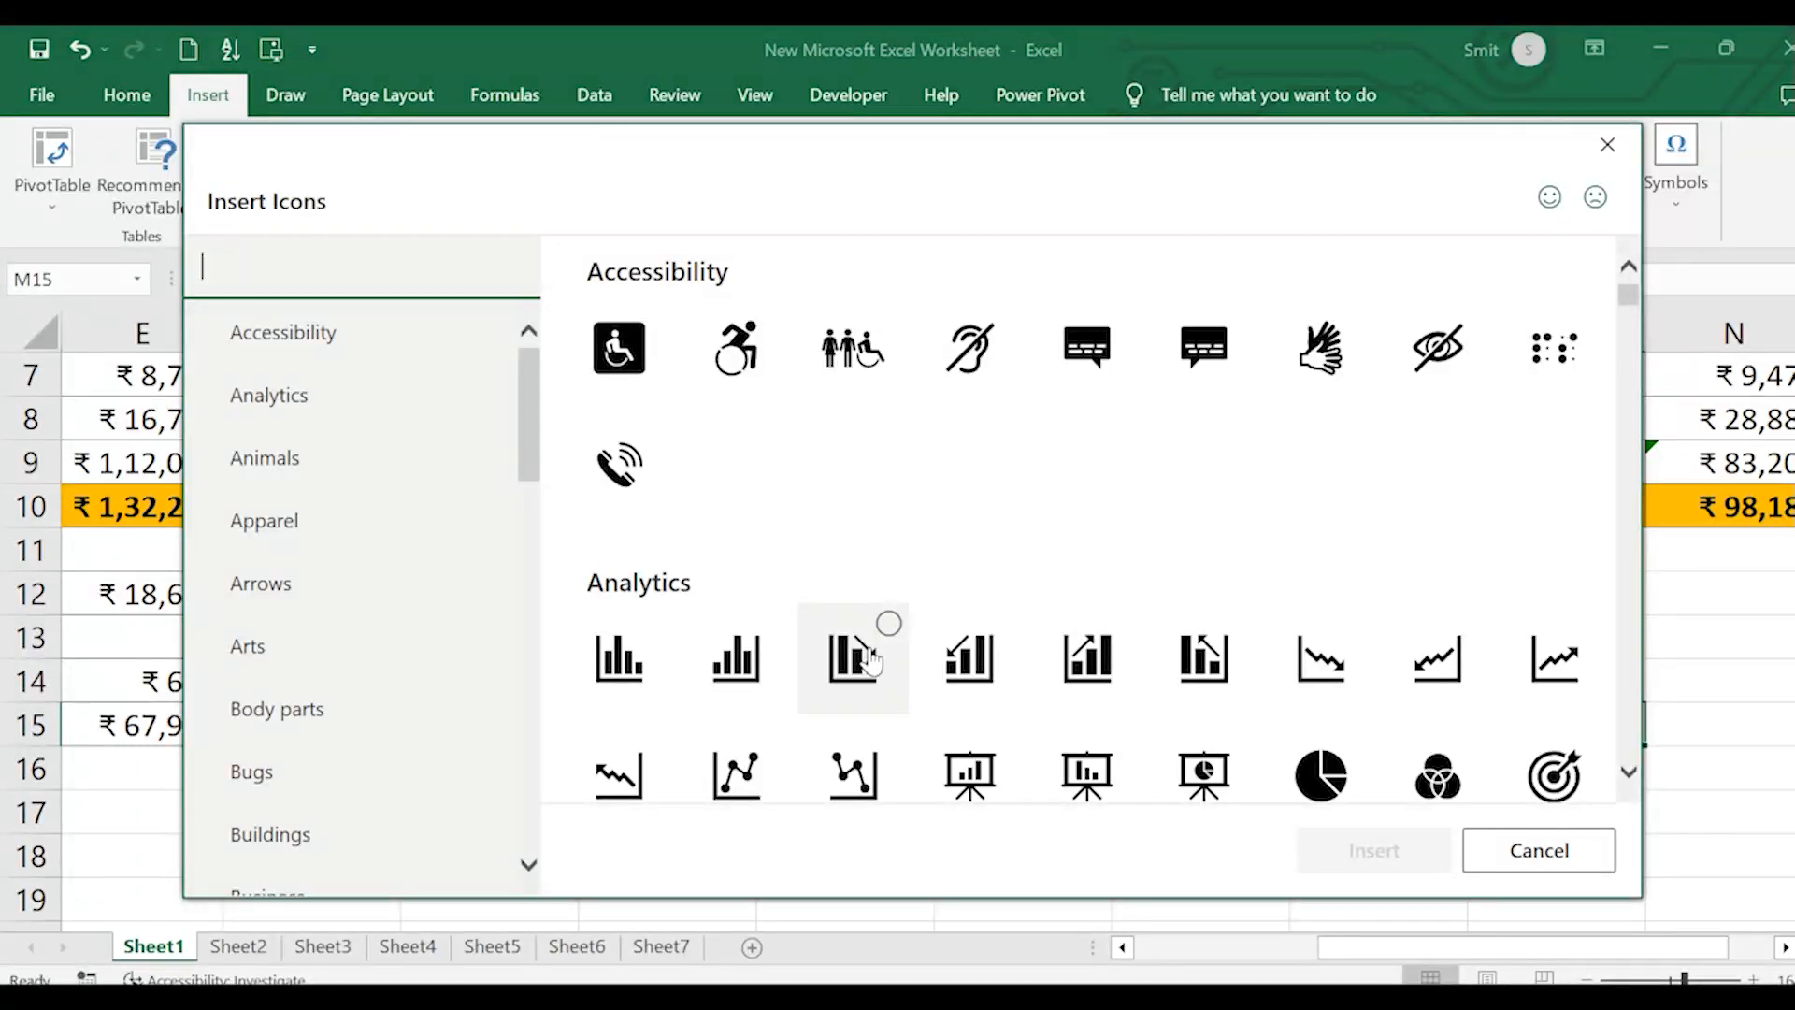
left_click(629, 467)
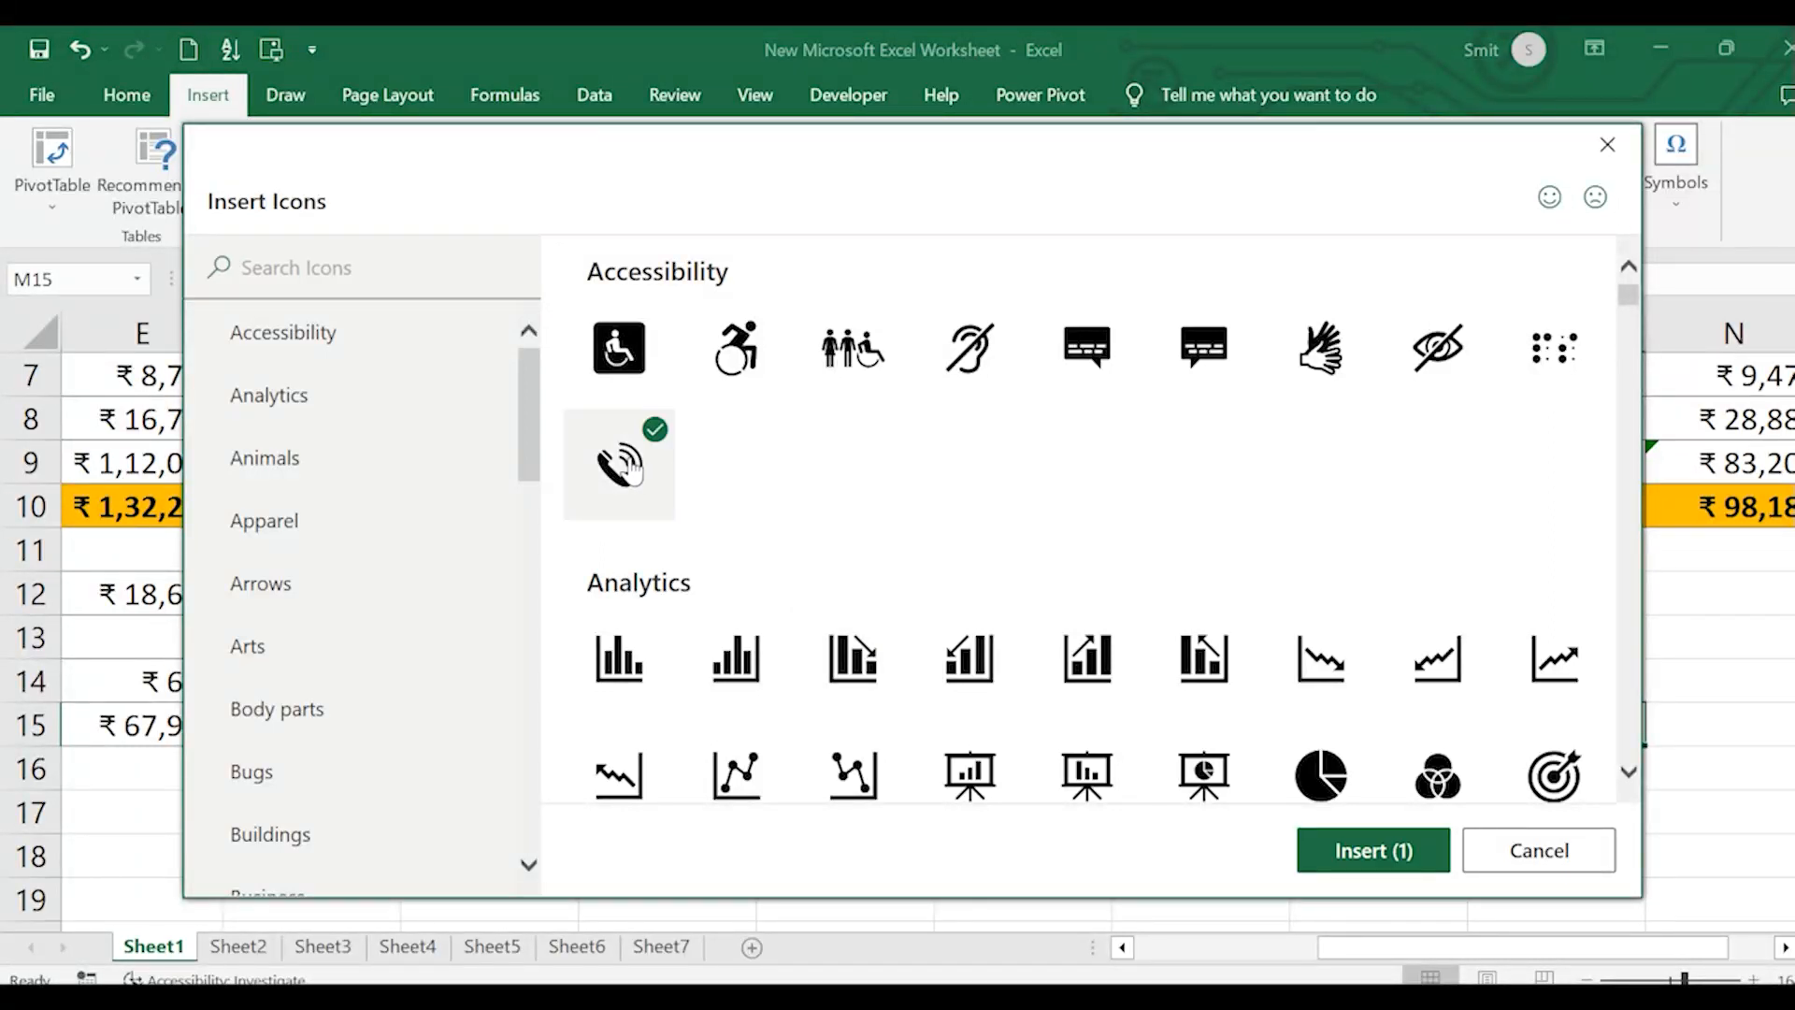
left_click(1374, 853)
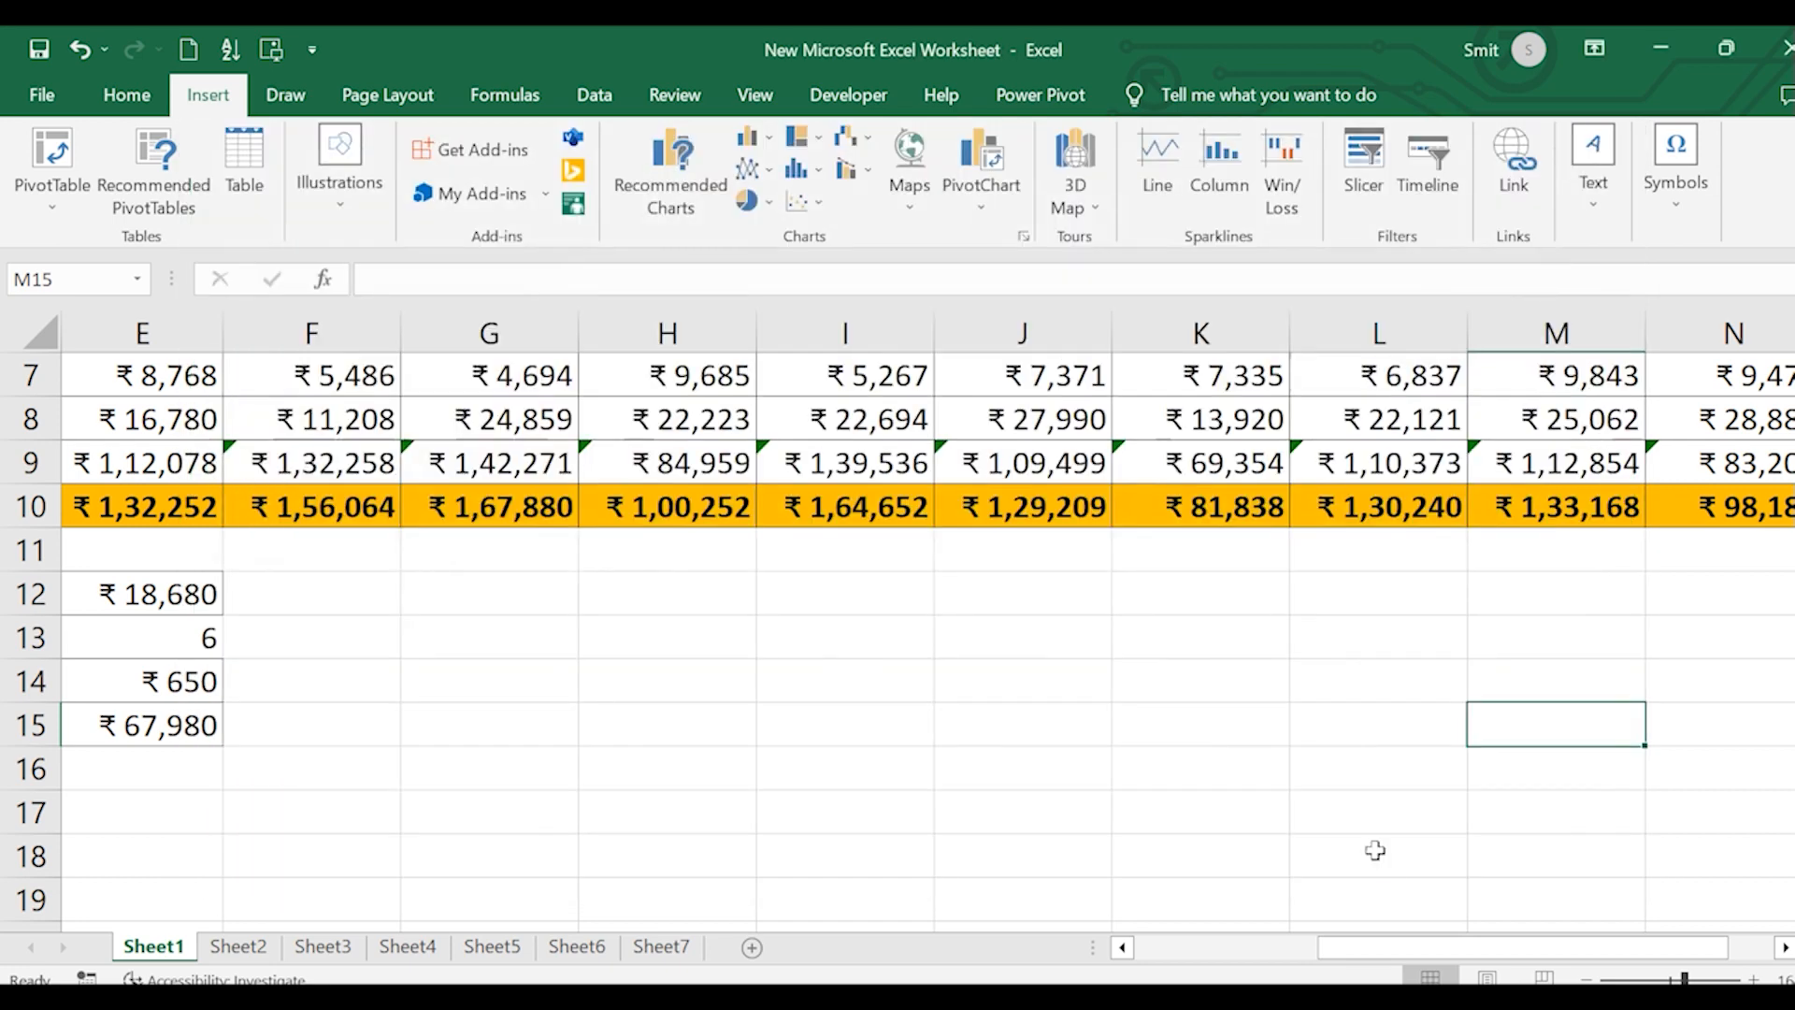
Step: Shrink the telephone icon in height and width until it fits inside cell M15
scroll(1277, 728, "right", 2)
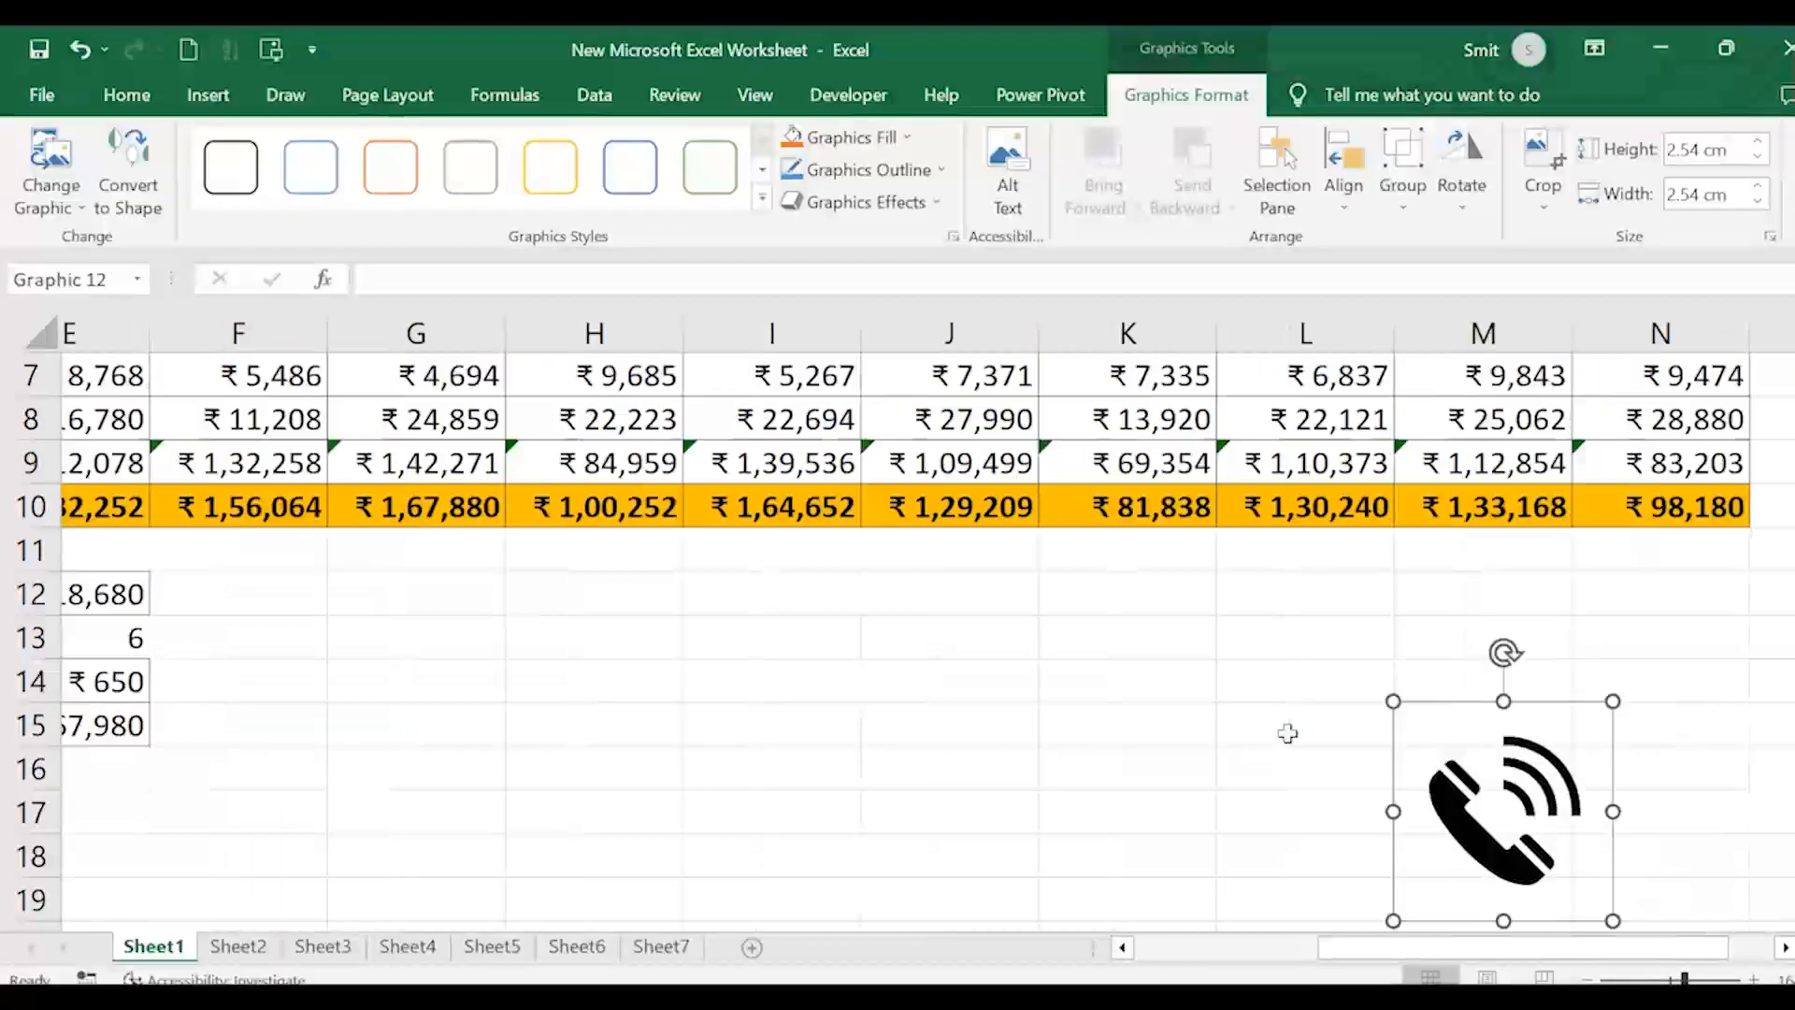
left_click_drag(1419, 919, 1416, 779)
left_click_drag(1529, 739, 1360, 741)
left_click(1389, 741)
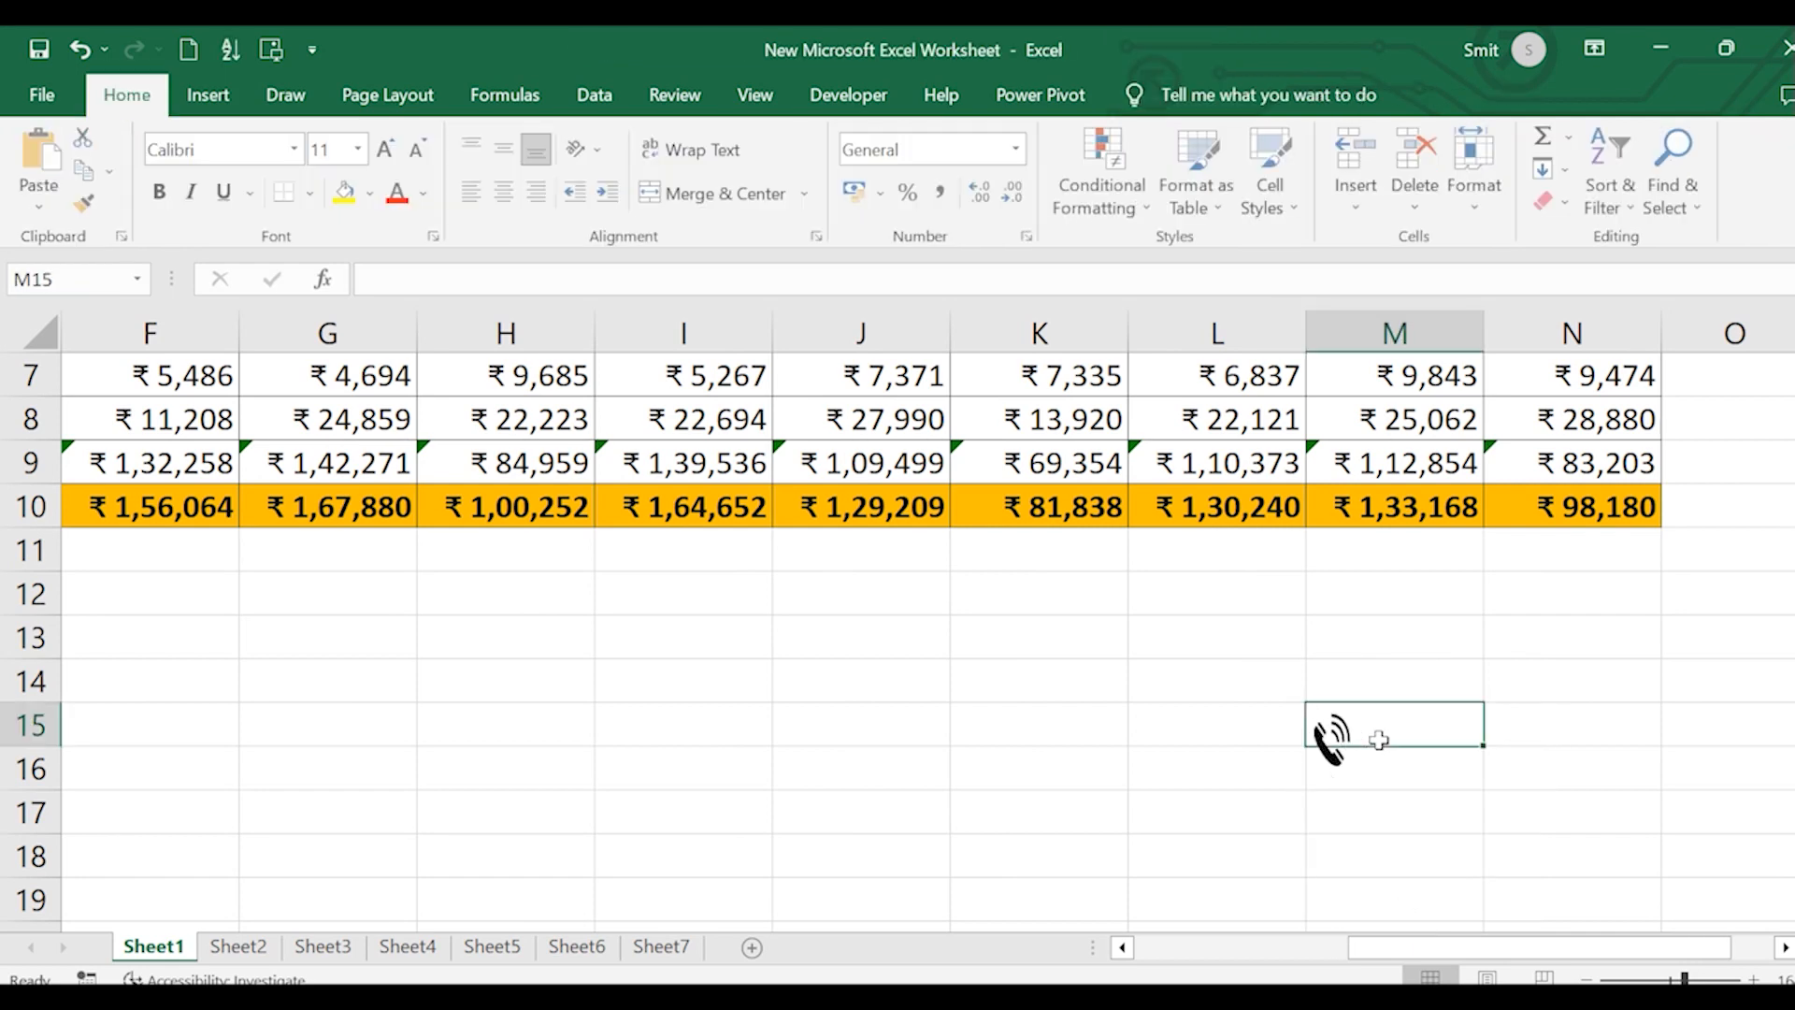
left_click(1400, 756)
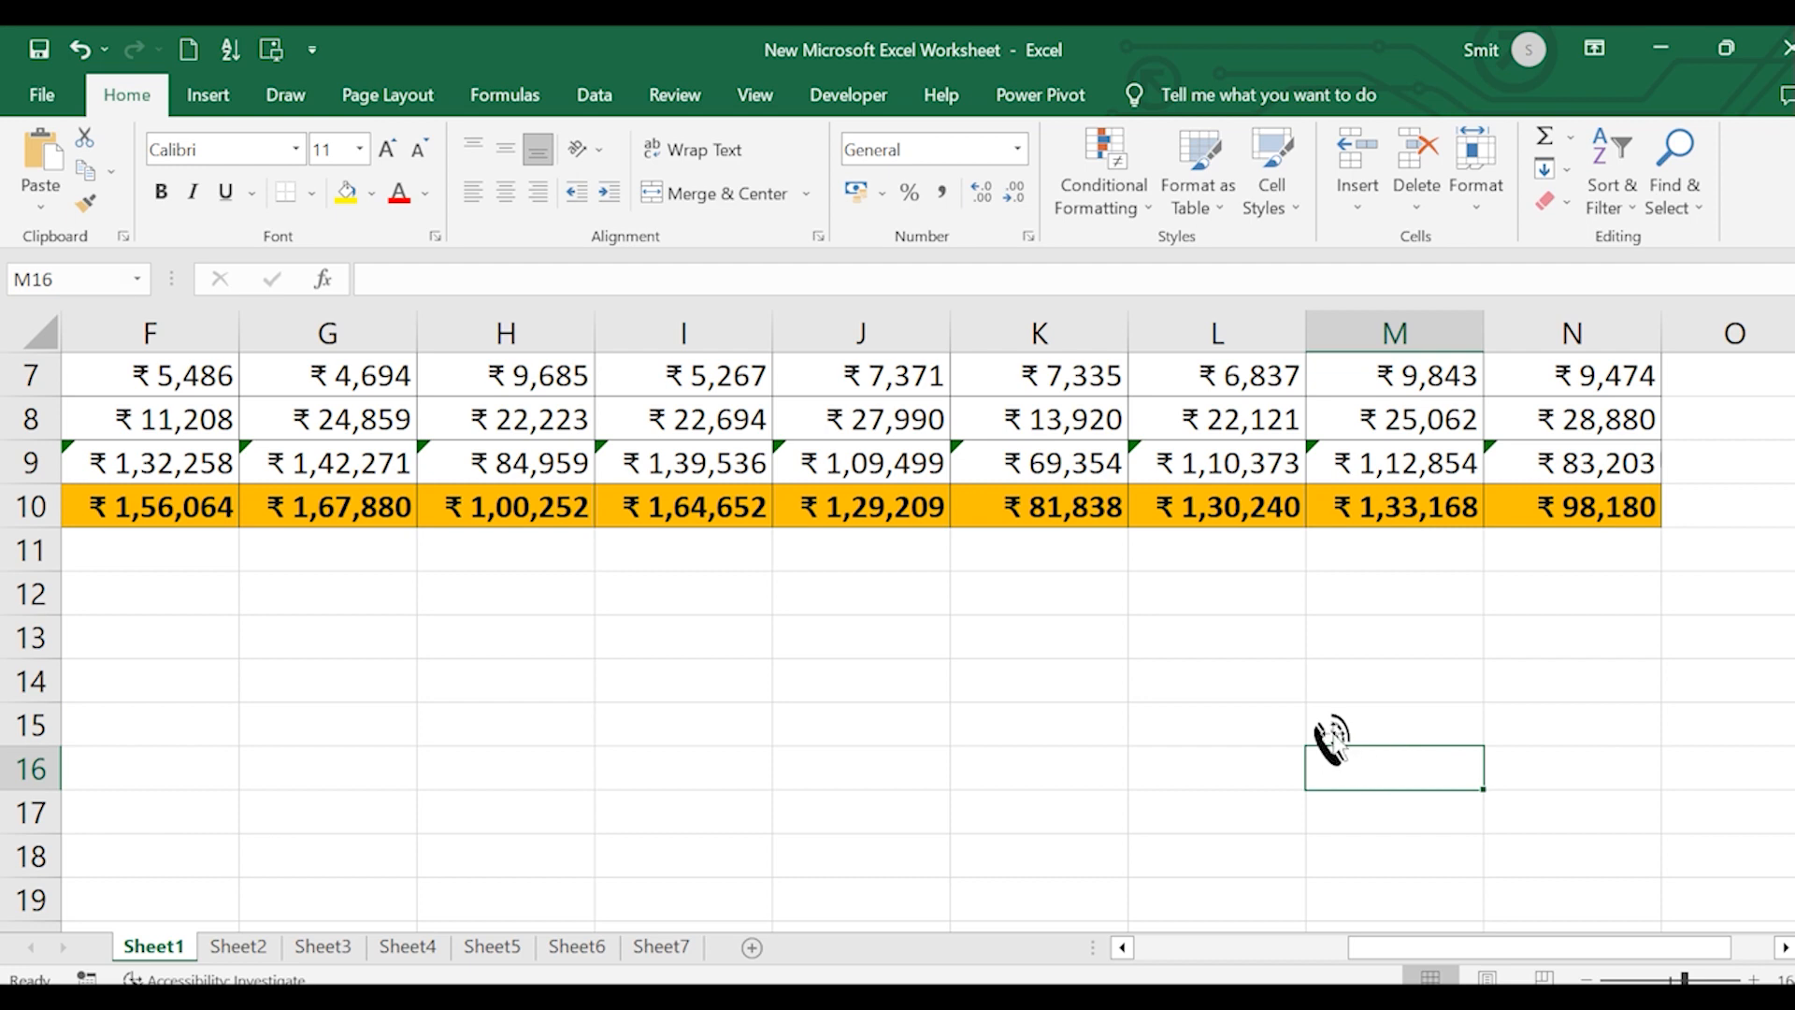
left_click(1339, 766)
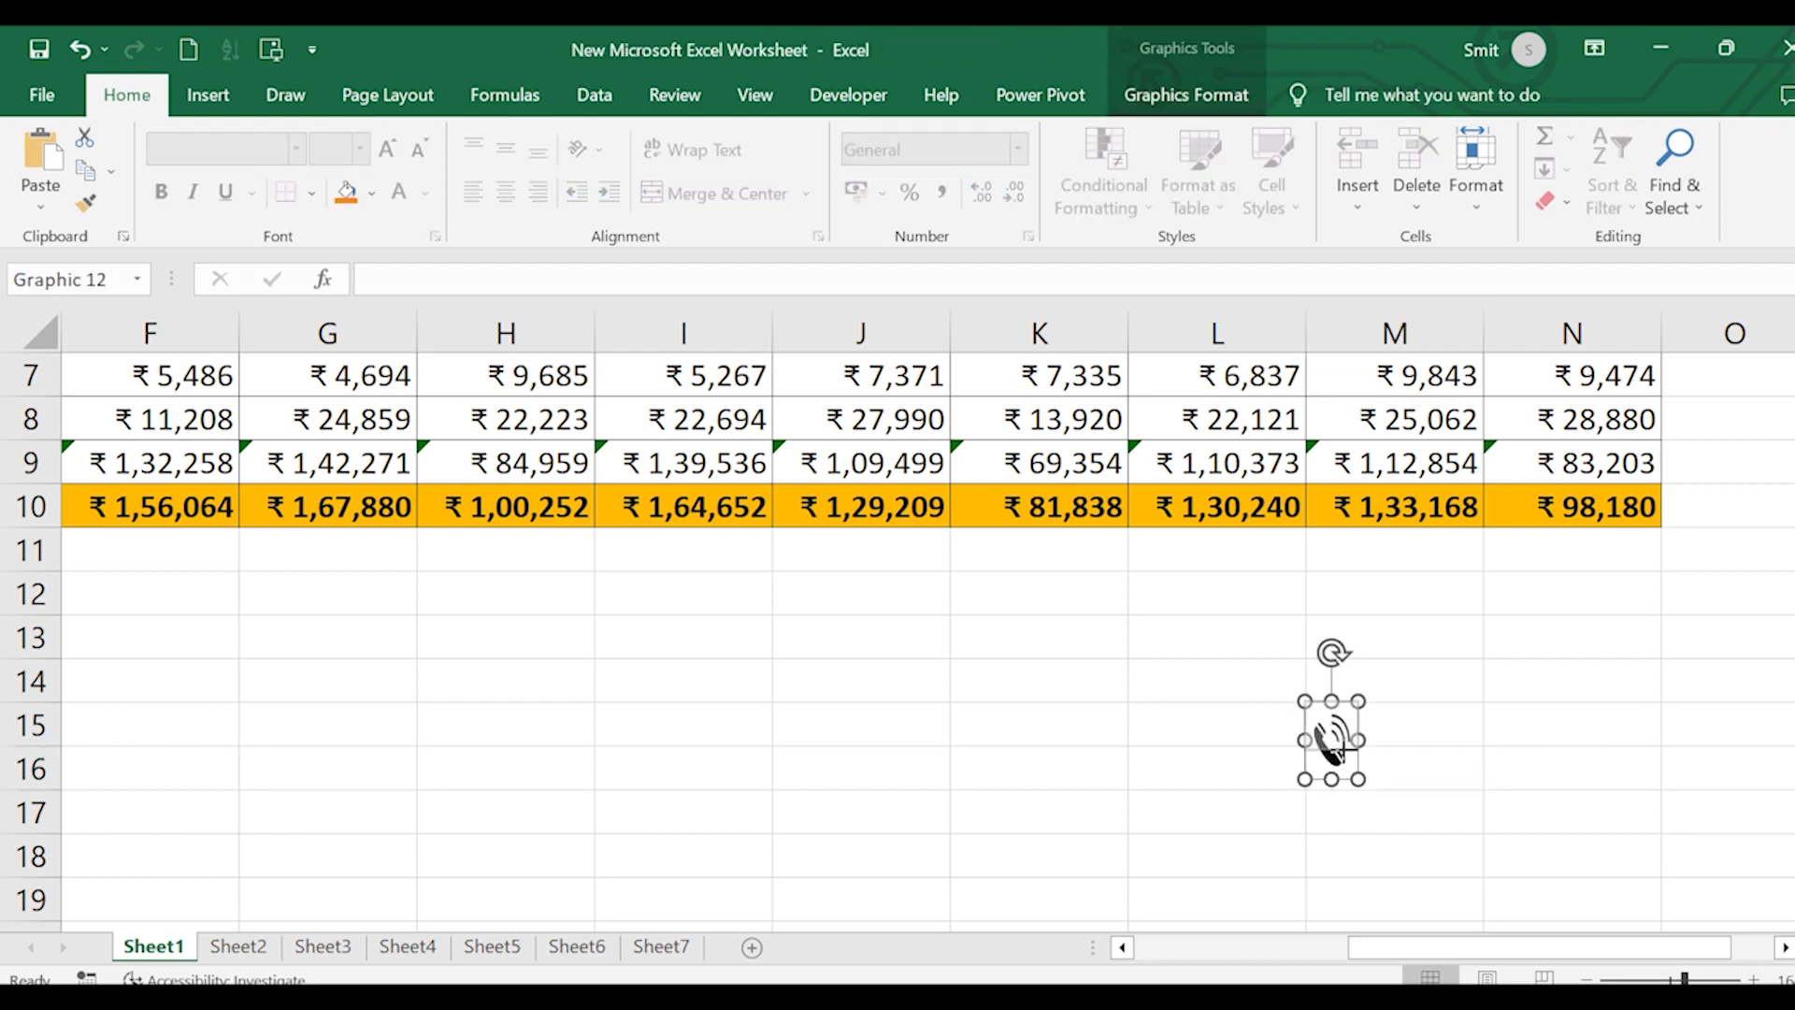
left_click(1434, 733)
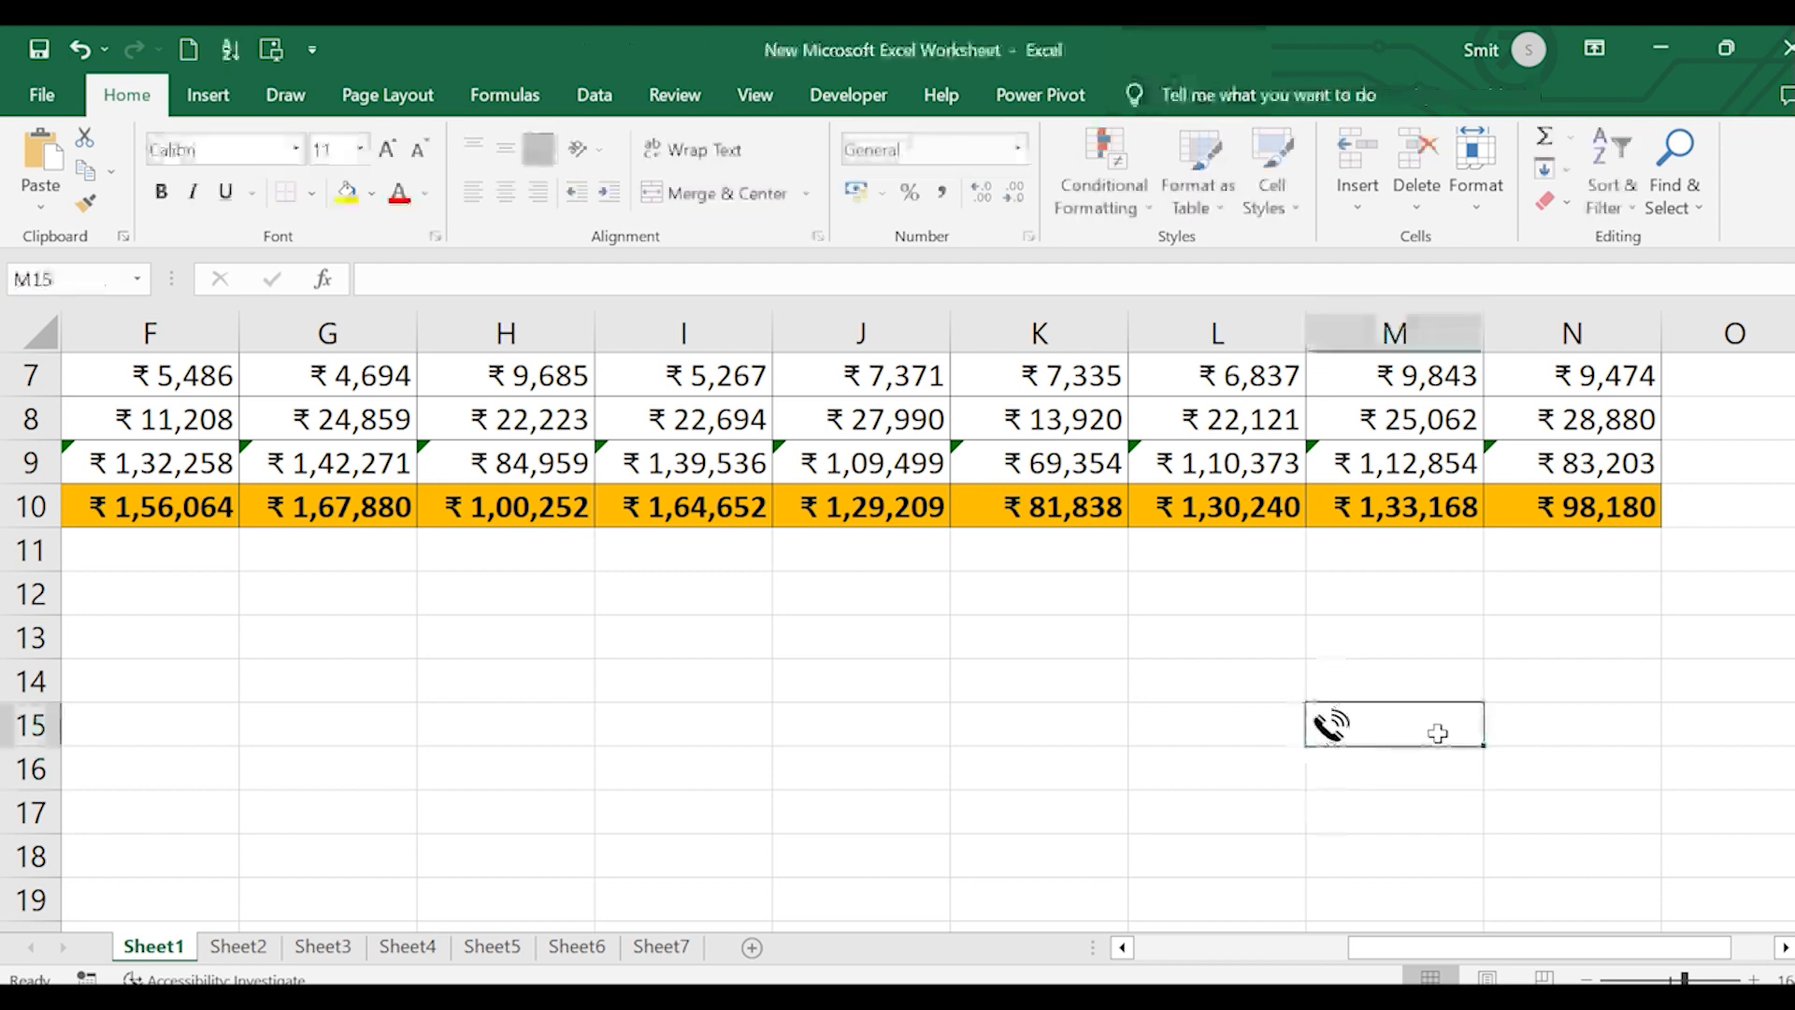
Step: Enter a sample phone number in cell N15 and move the telephone icon closer to it within cell M15
left_click(1586, 732)
type("99980")
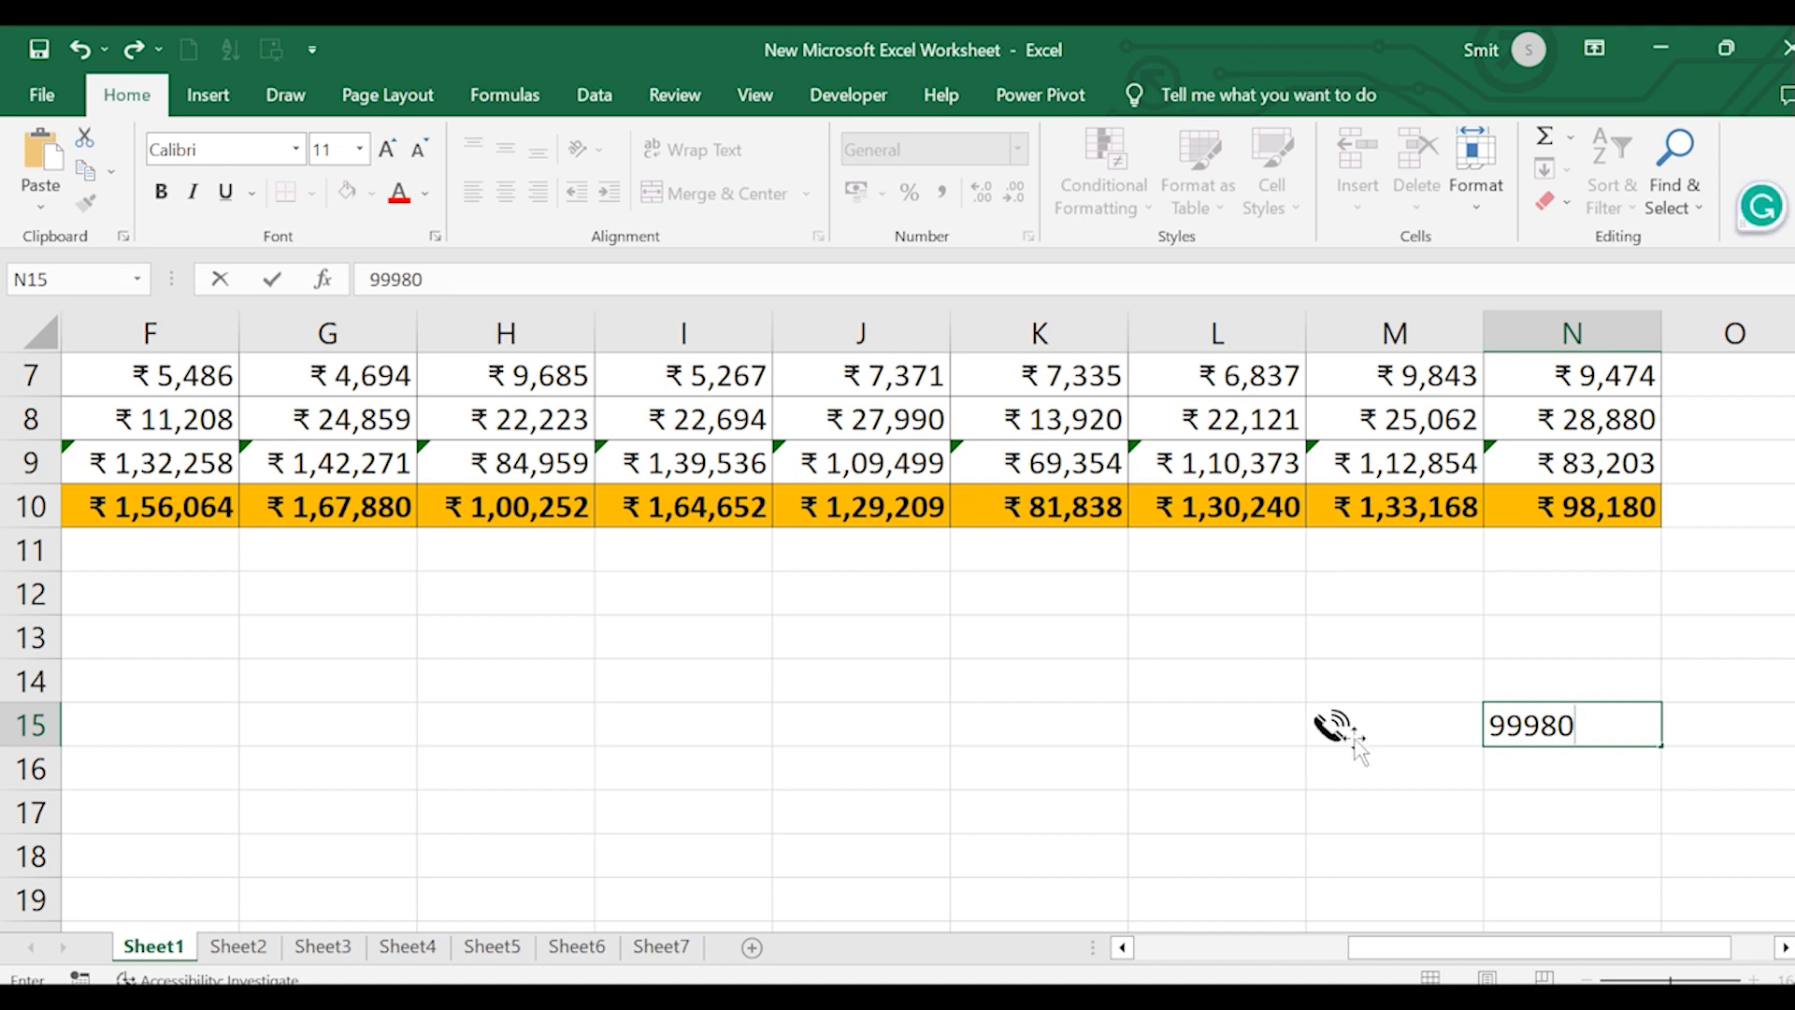
left_click(1324, 739)
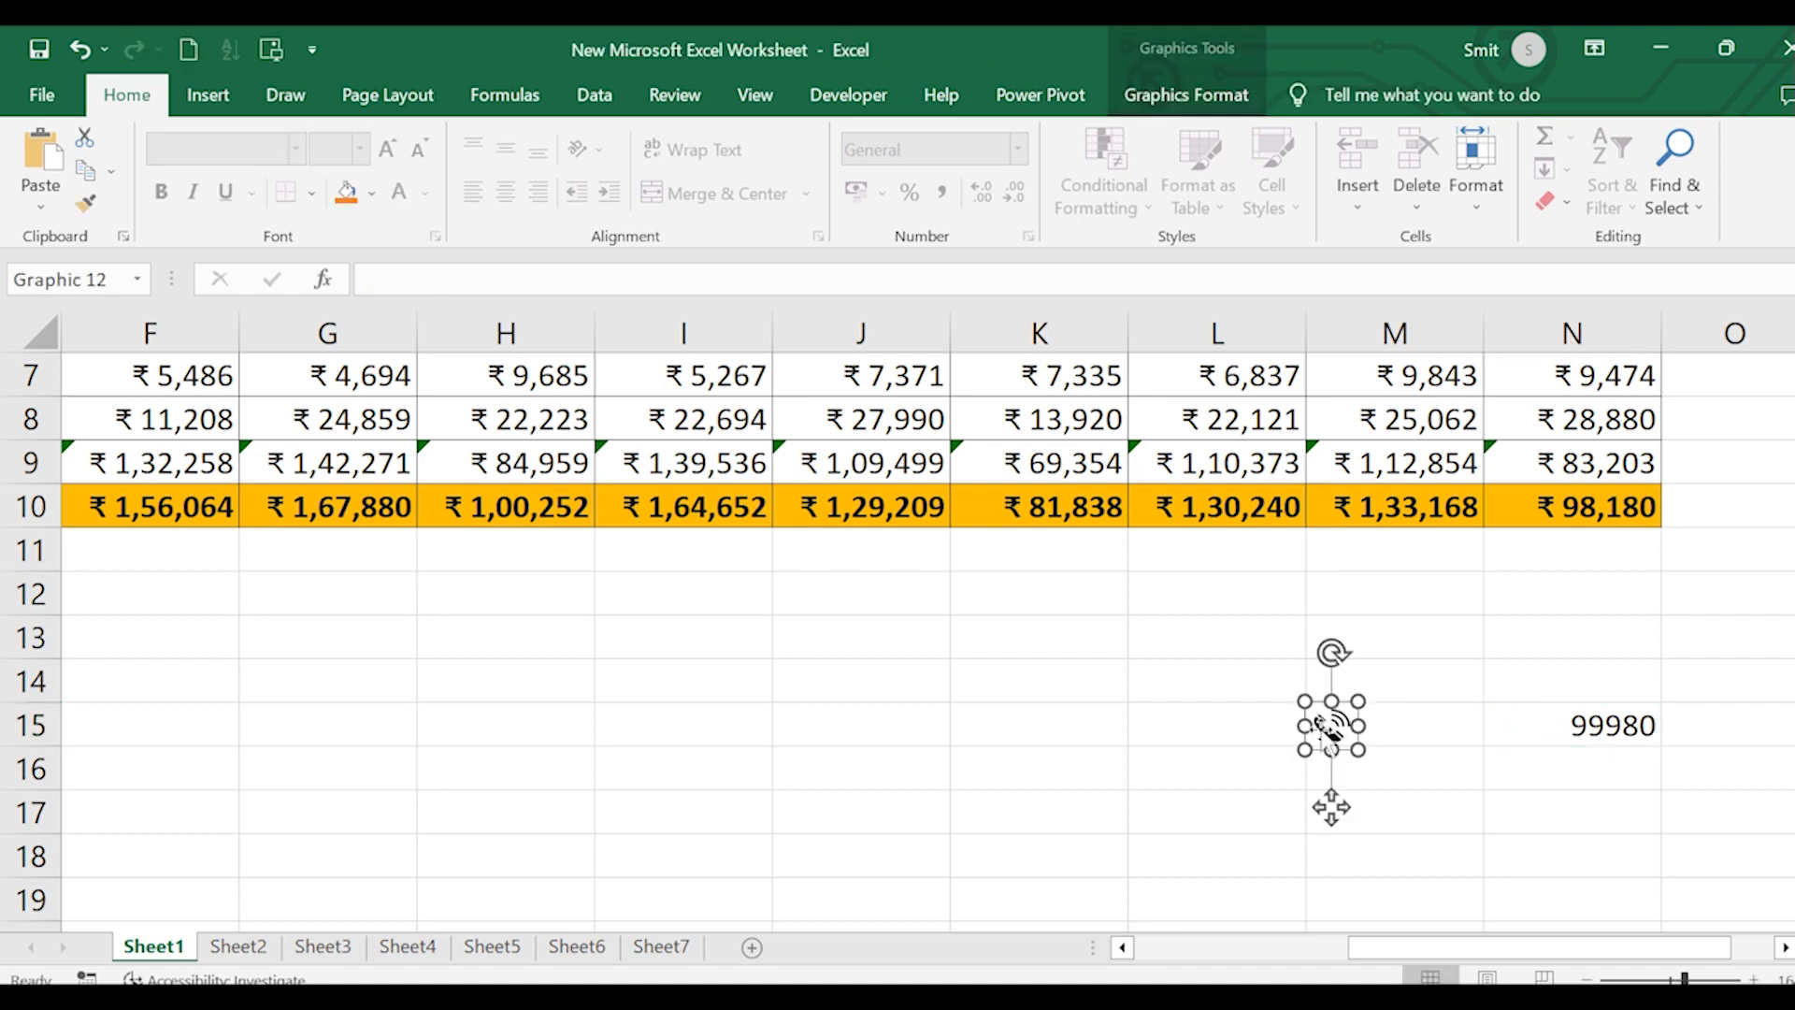
left_click_drag(1323, 738, 1387, 737)
left_click(1616, 772)
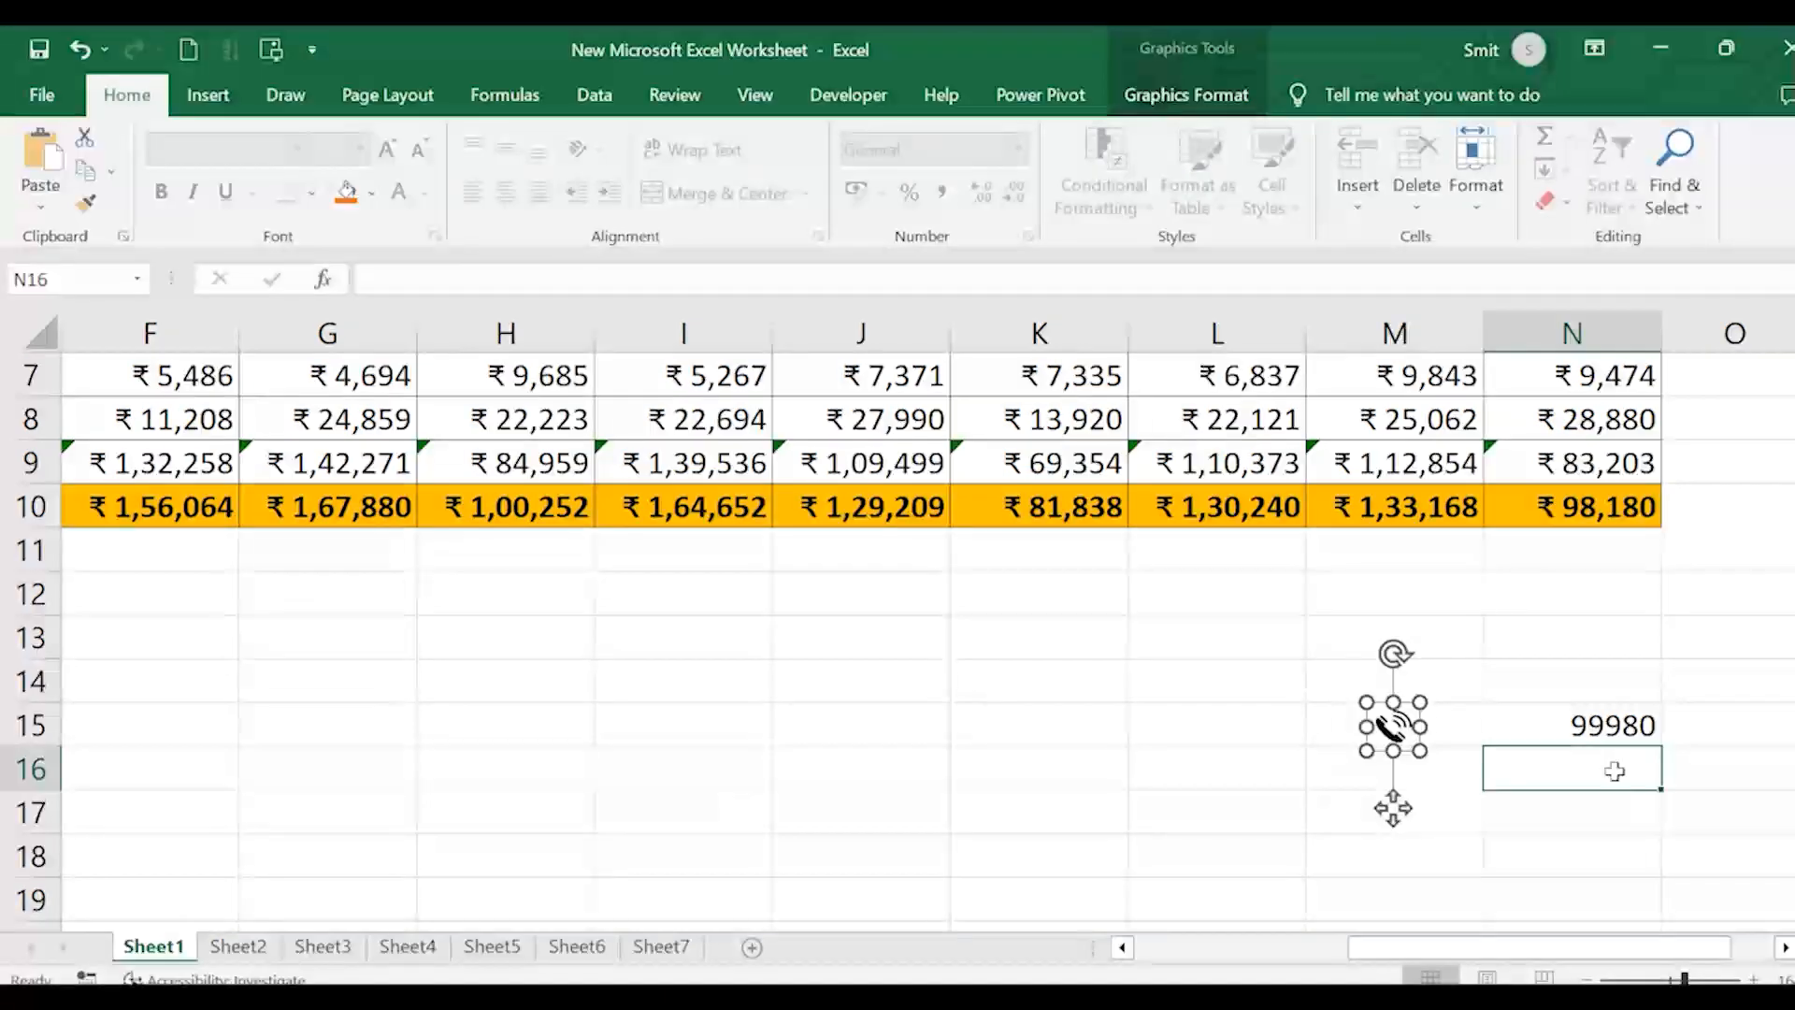
Step: Clear the sample phone number from cell N15 and delete the telephone icon beside it
left_click(1590, 714)
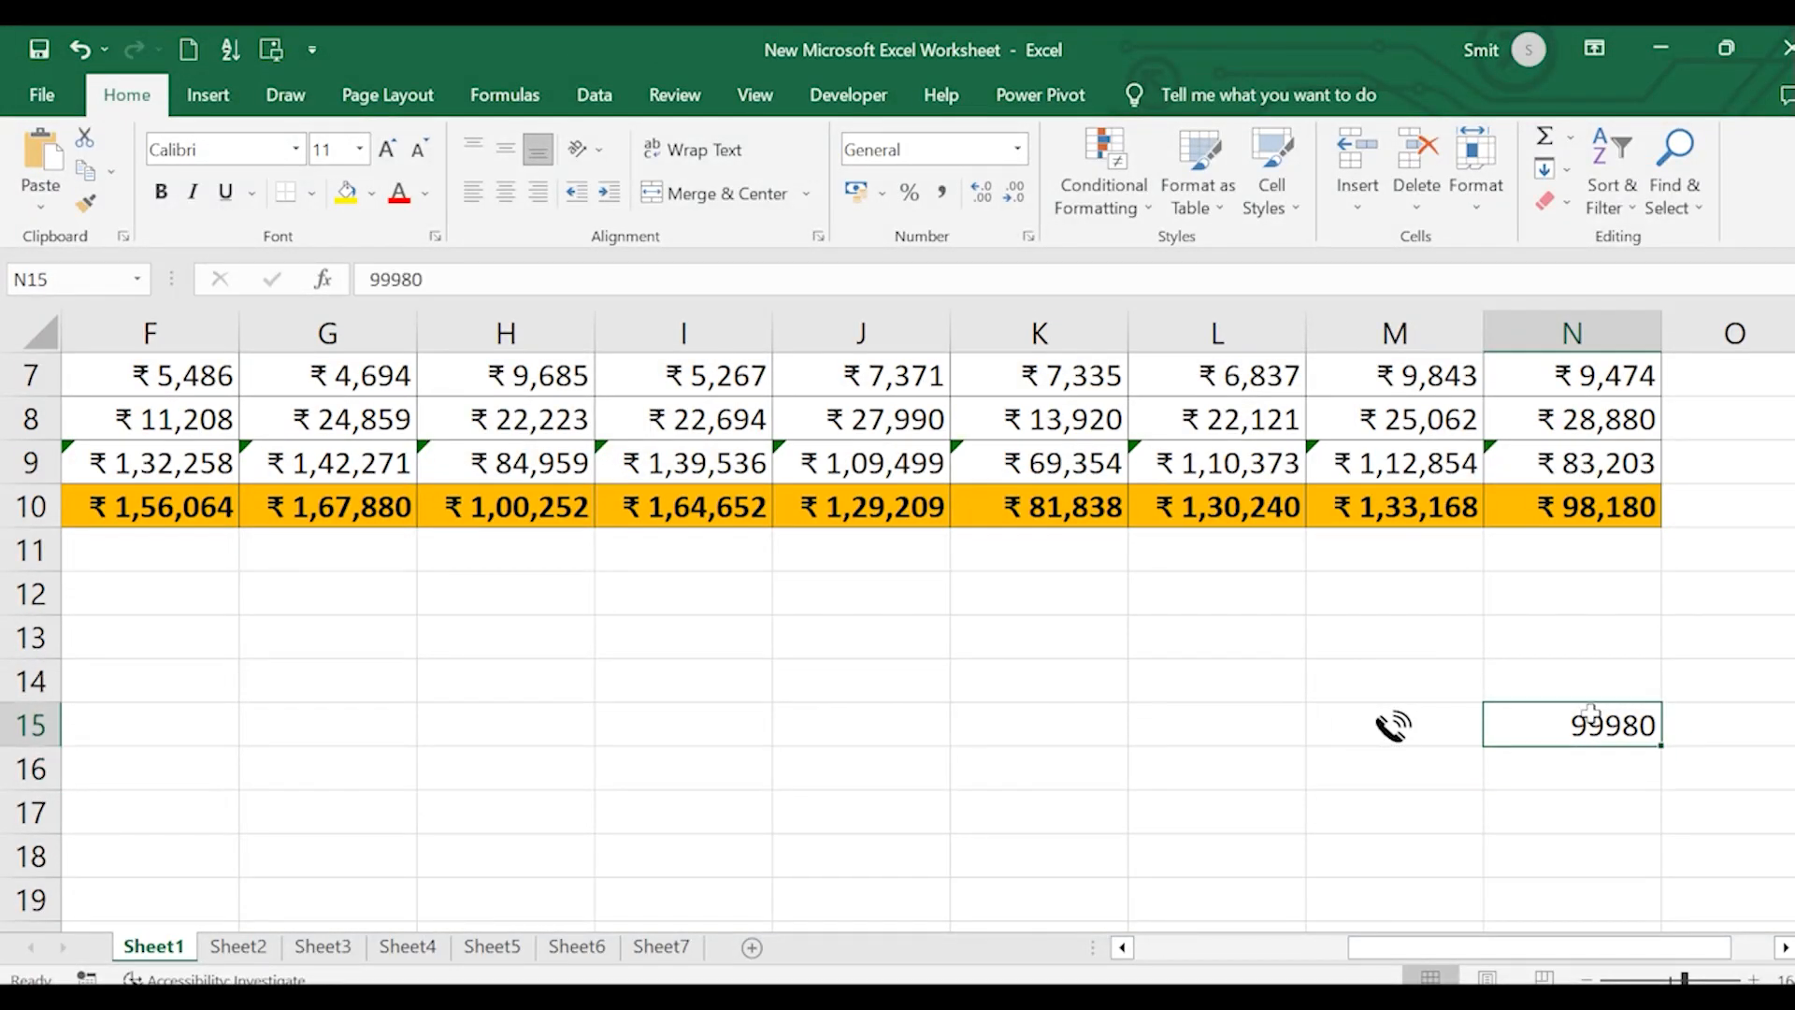
key("Delete")
left_click(1402, 730)
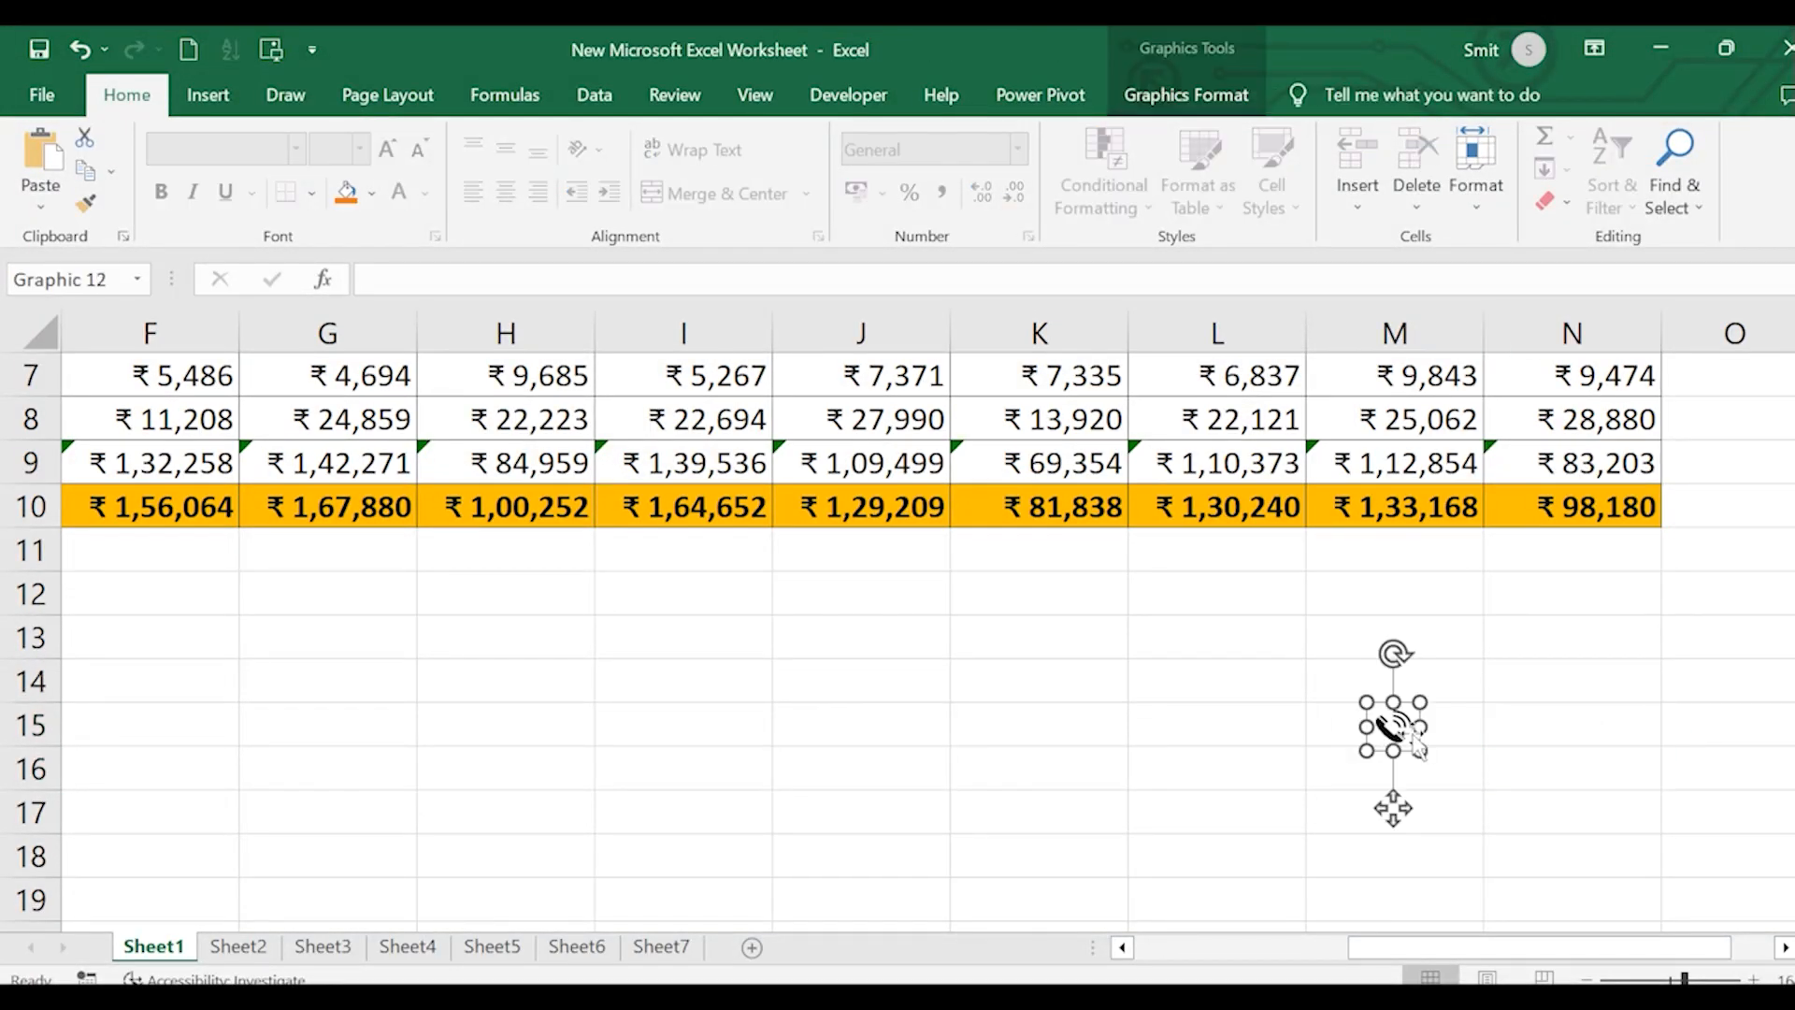
key("Delete")
Step: Search the stock 3D models for "sales" and insert the red bar chart model with the blue falling arrow
scroll(847, 787, "up", 2)
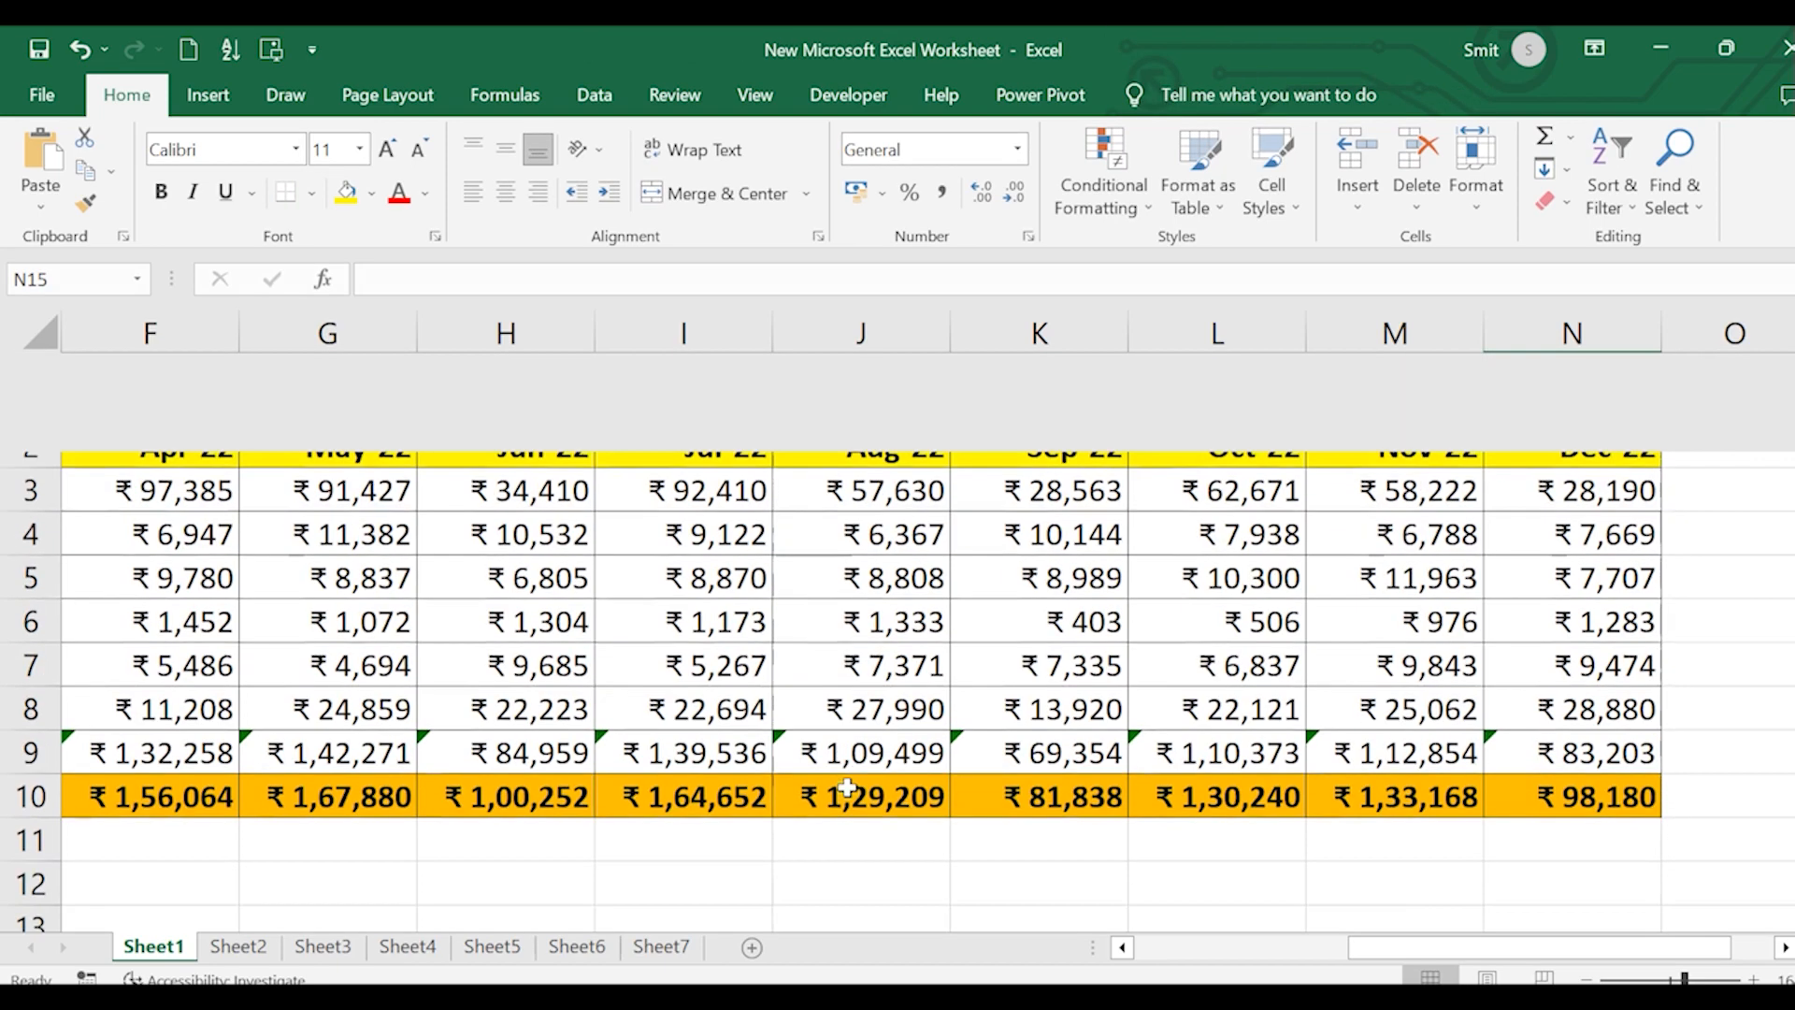
scroll(847, 787, "left", 1)
scroll(772, 647, "left", 4)
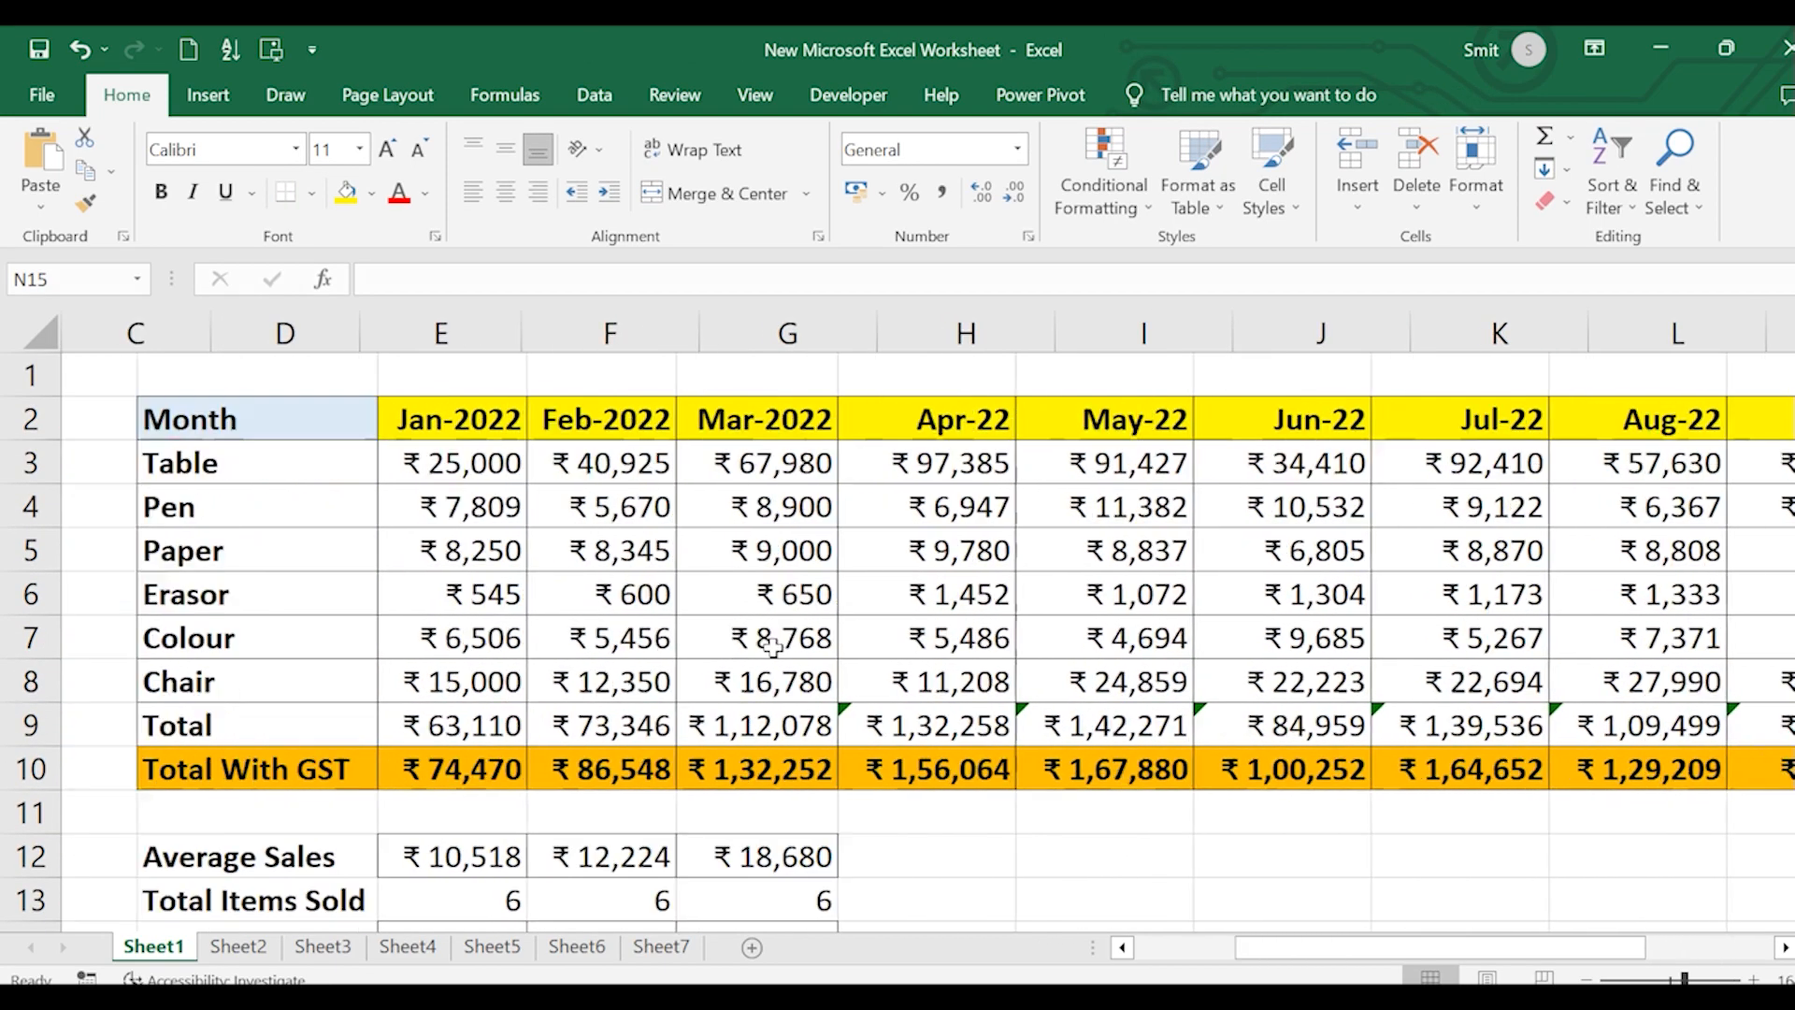
scroll(773, 647, "right", 1)
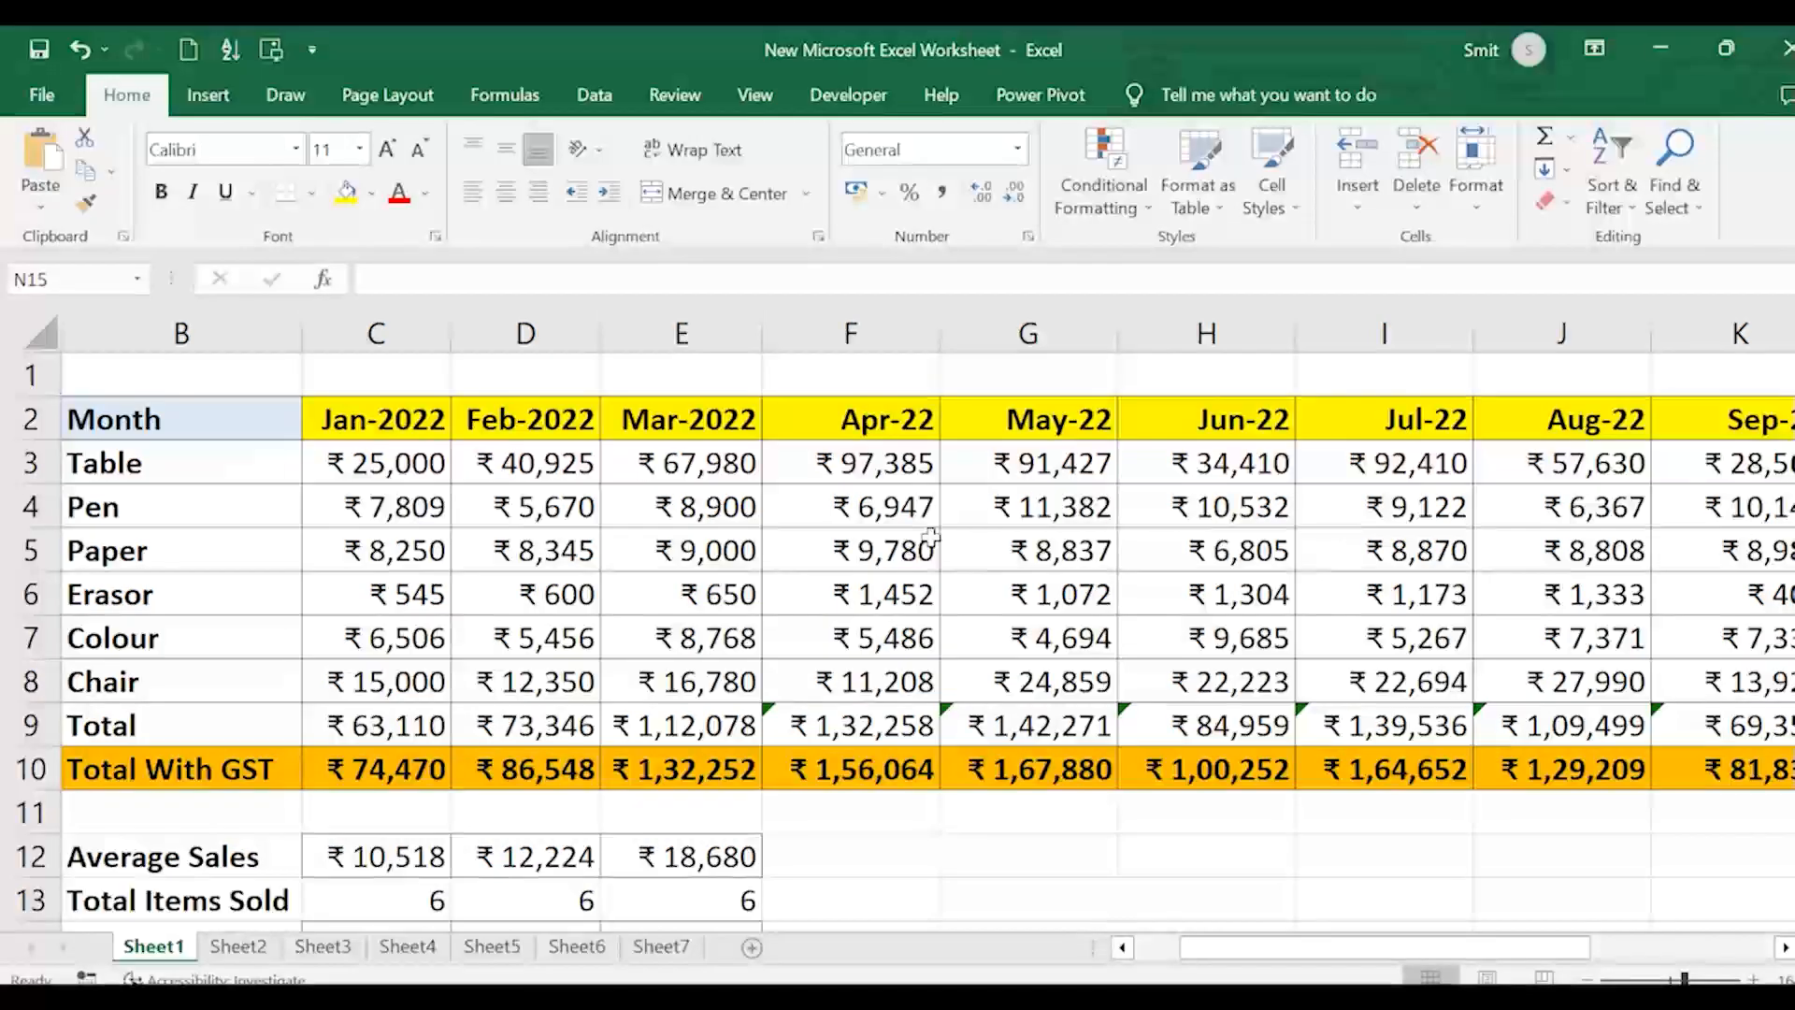
left_click(208, 99)
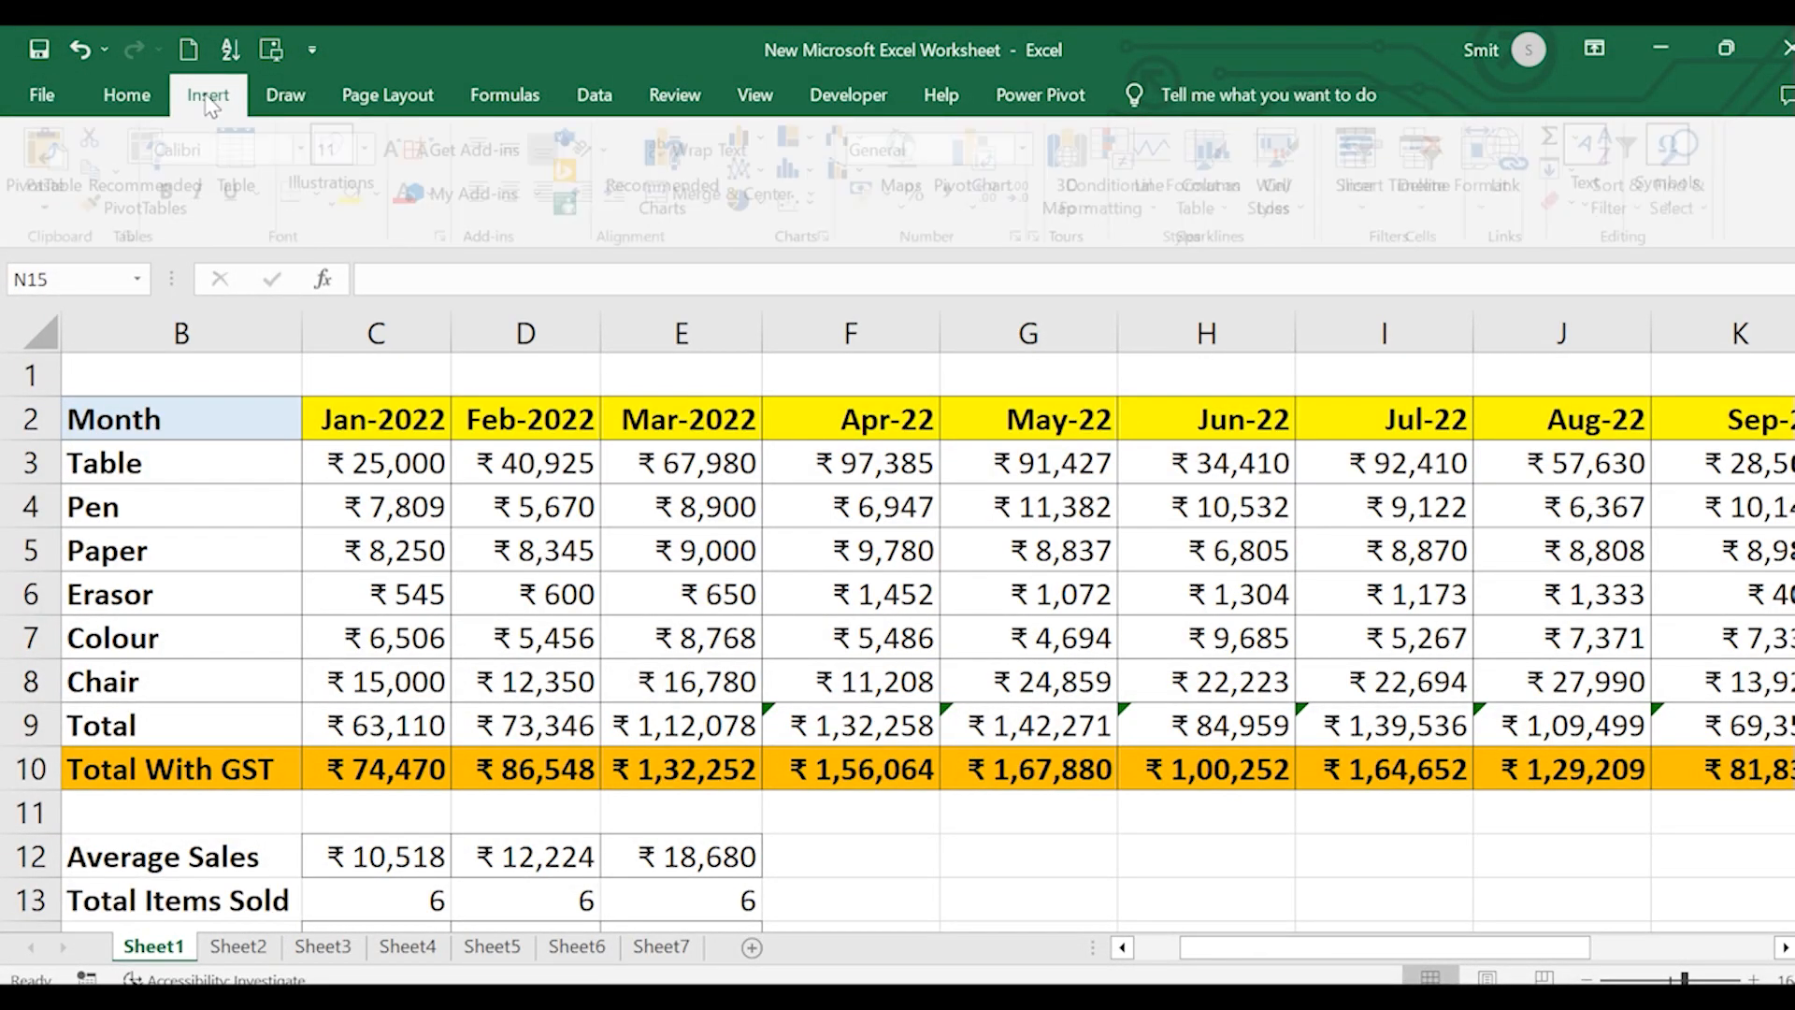
left_click(335, 212)
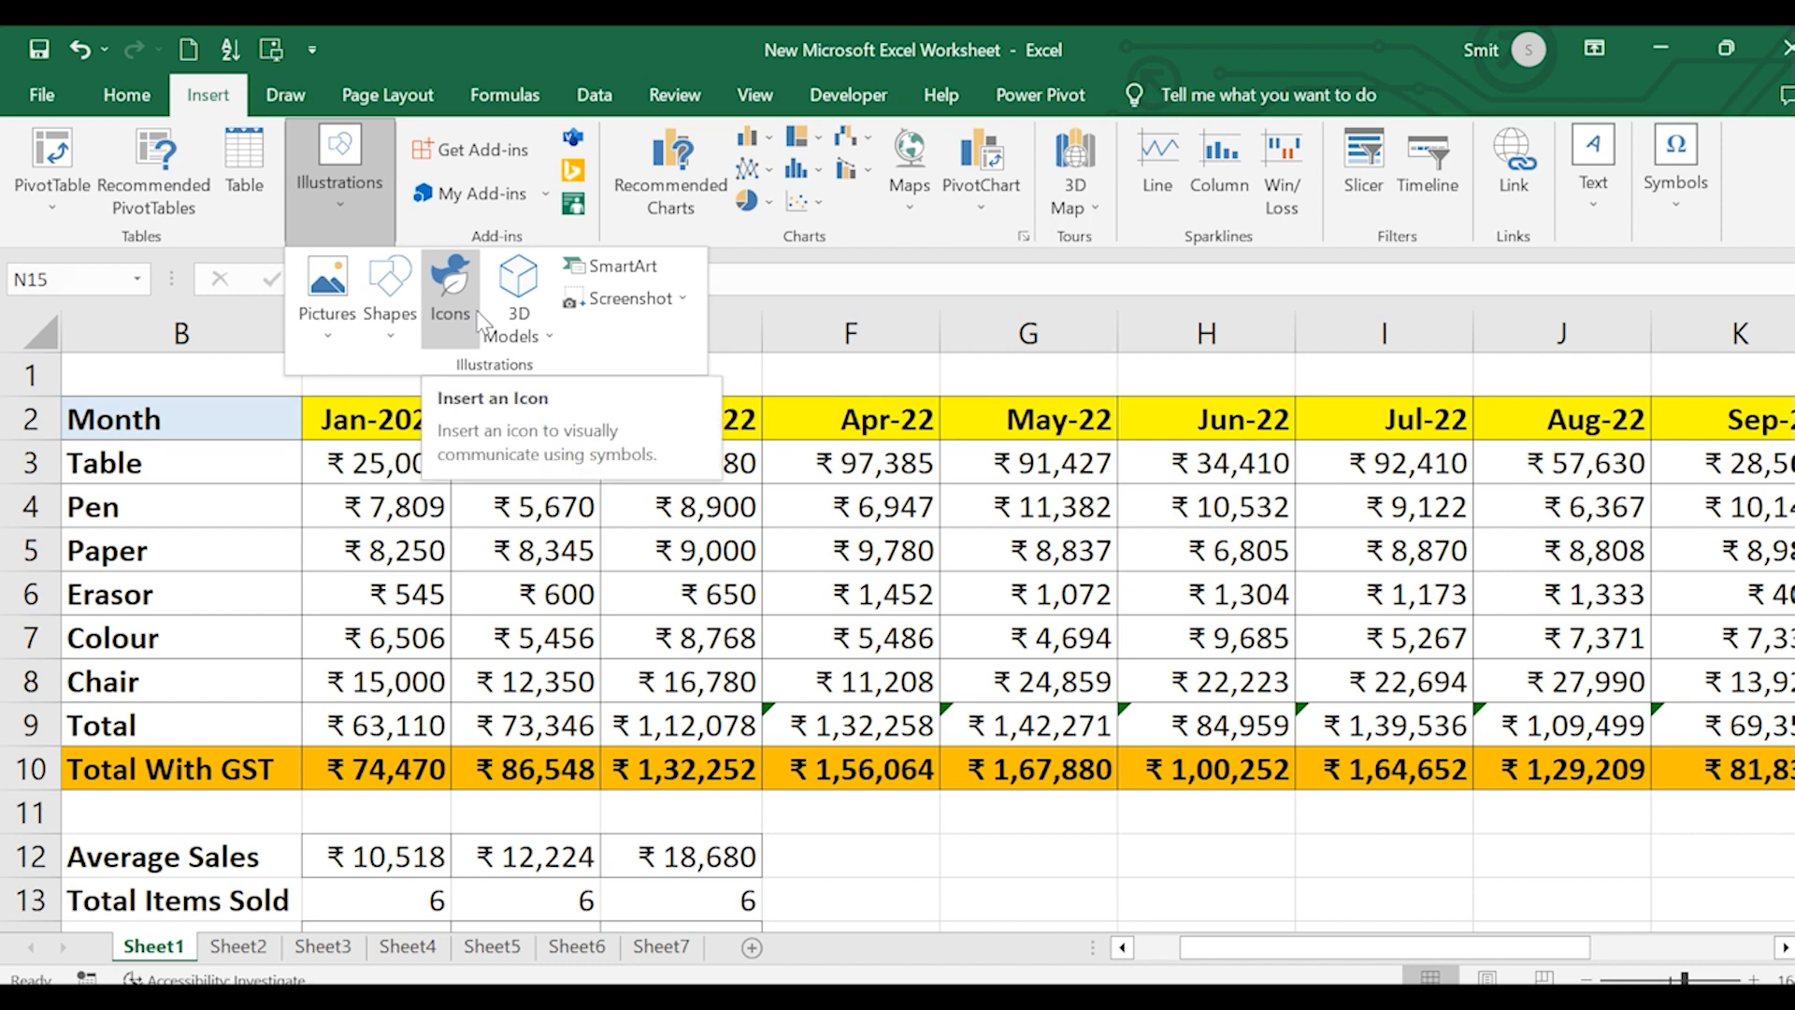
left_click(517, 323)
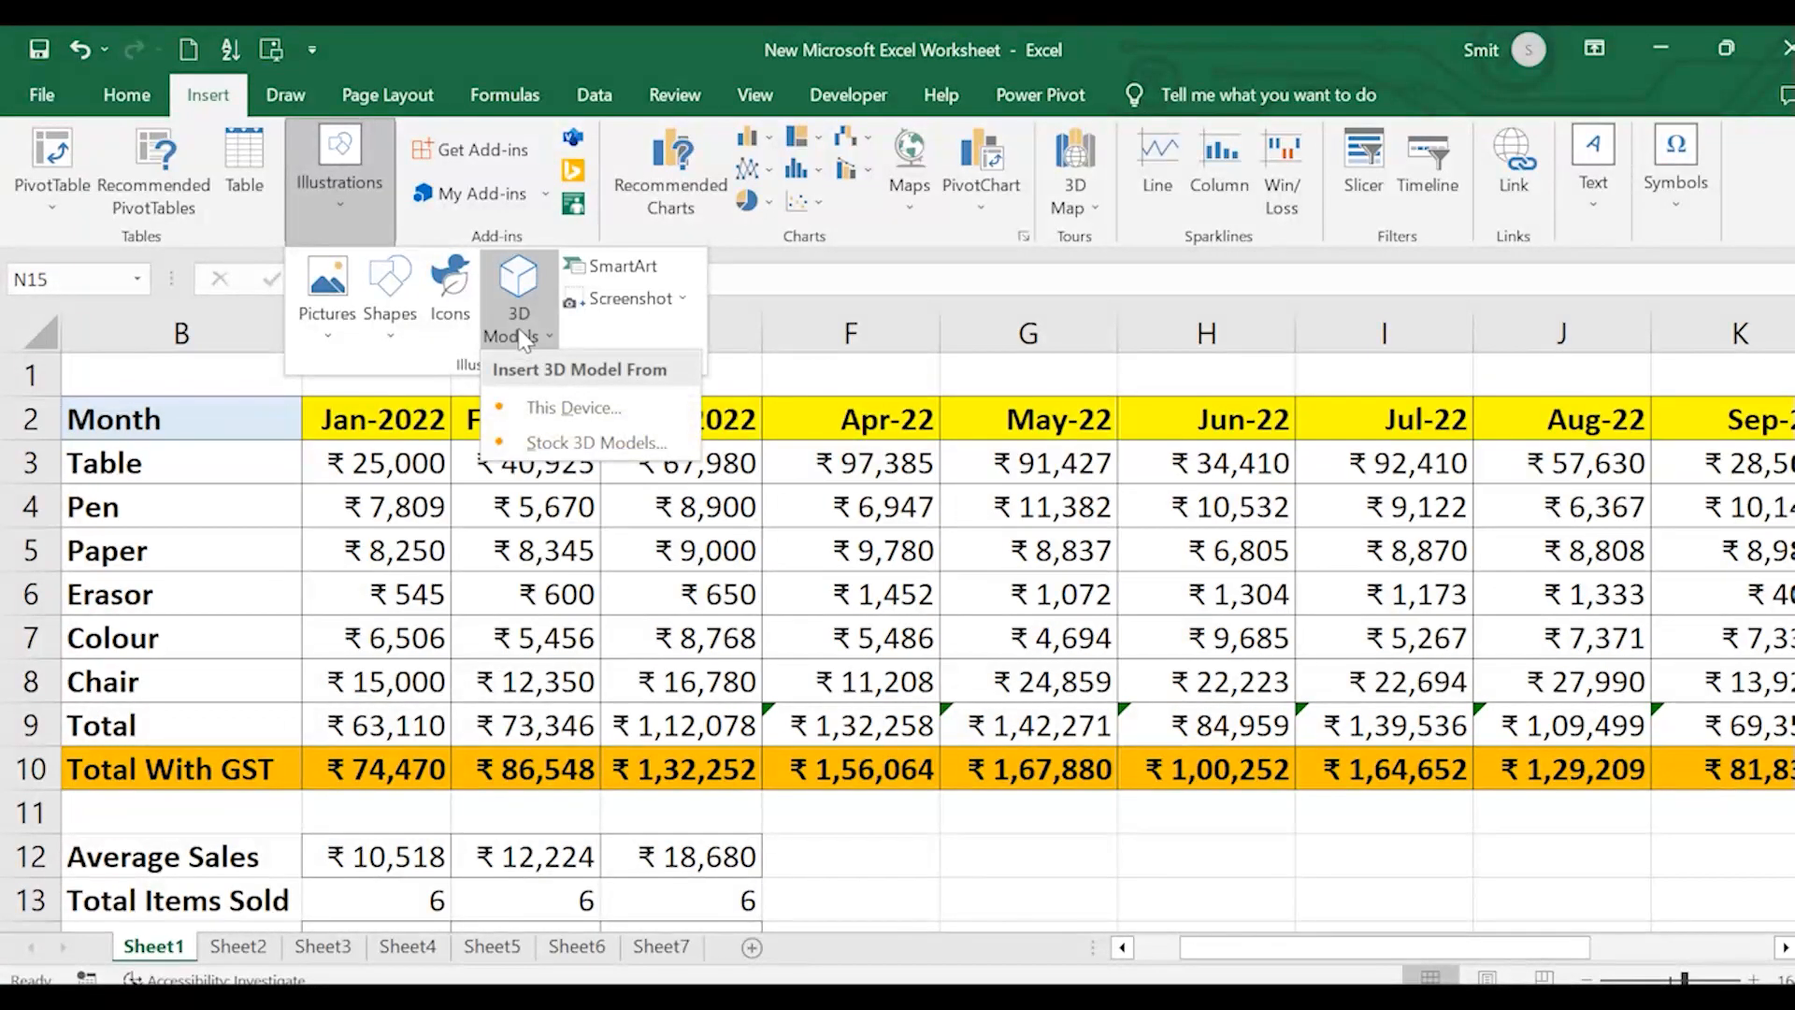
left_click(564, 436)
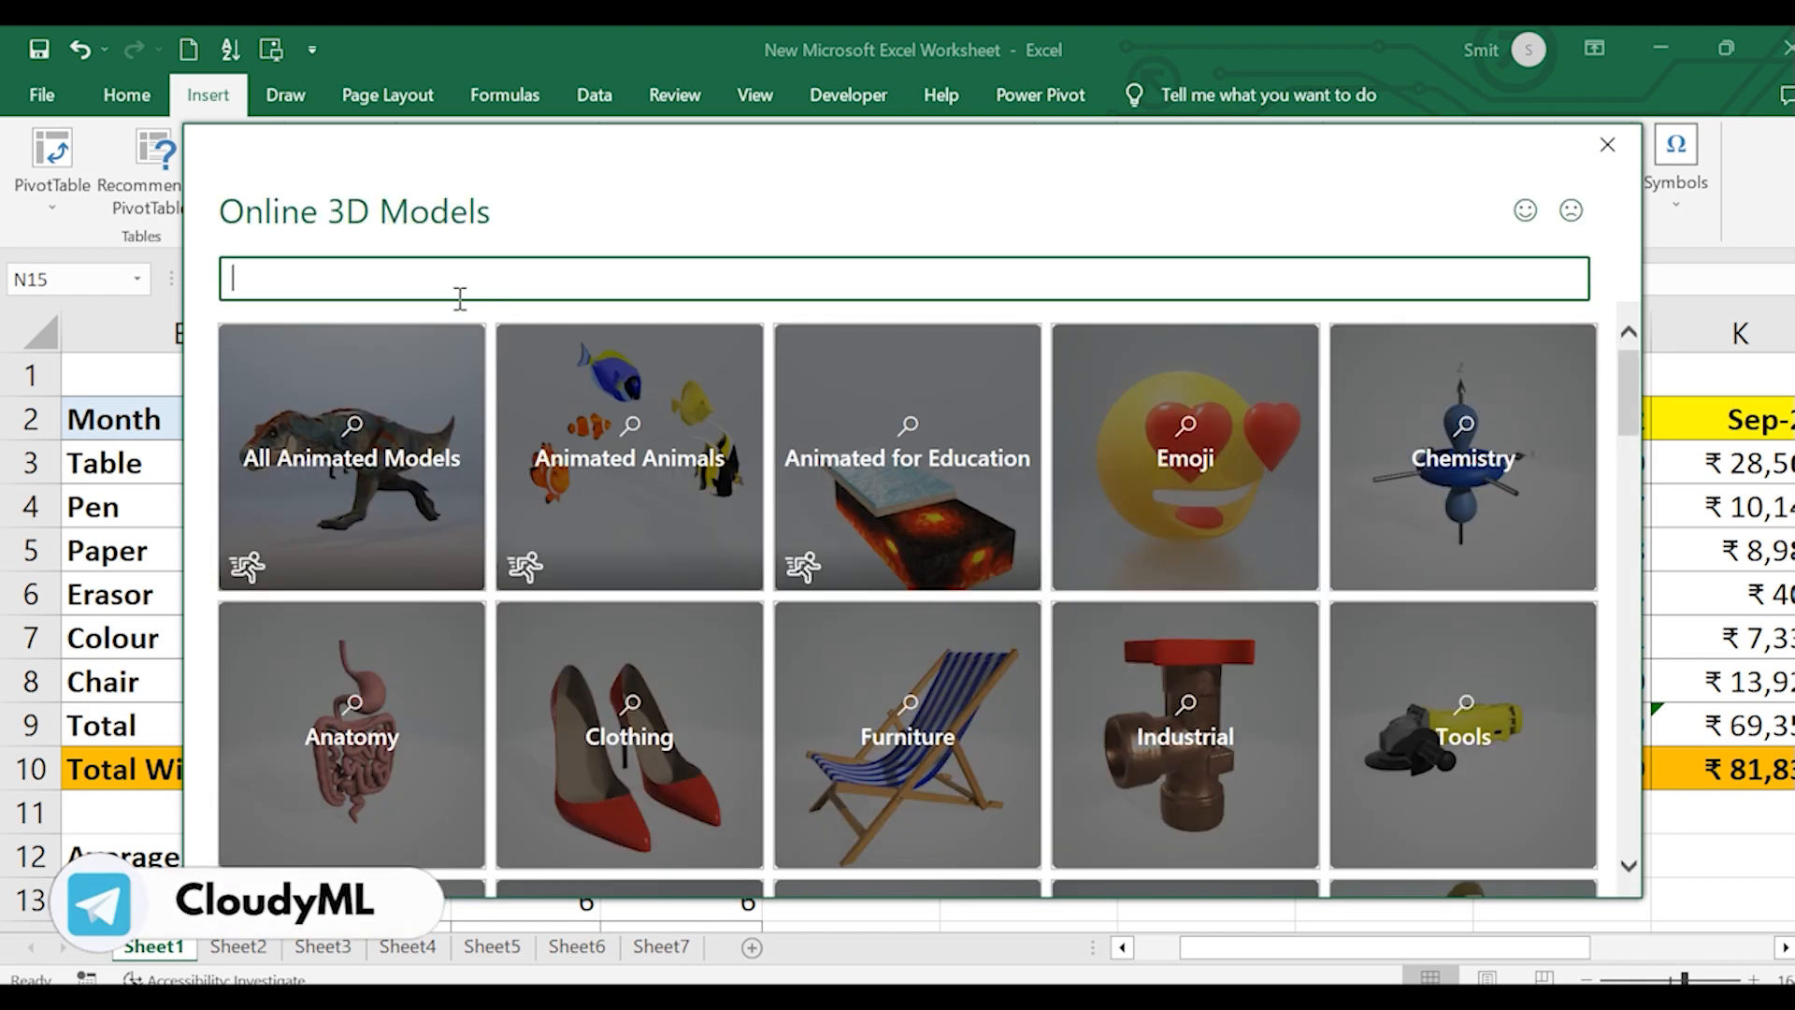
type("sales")
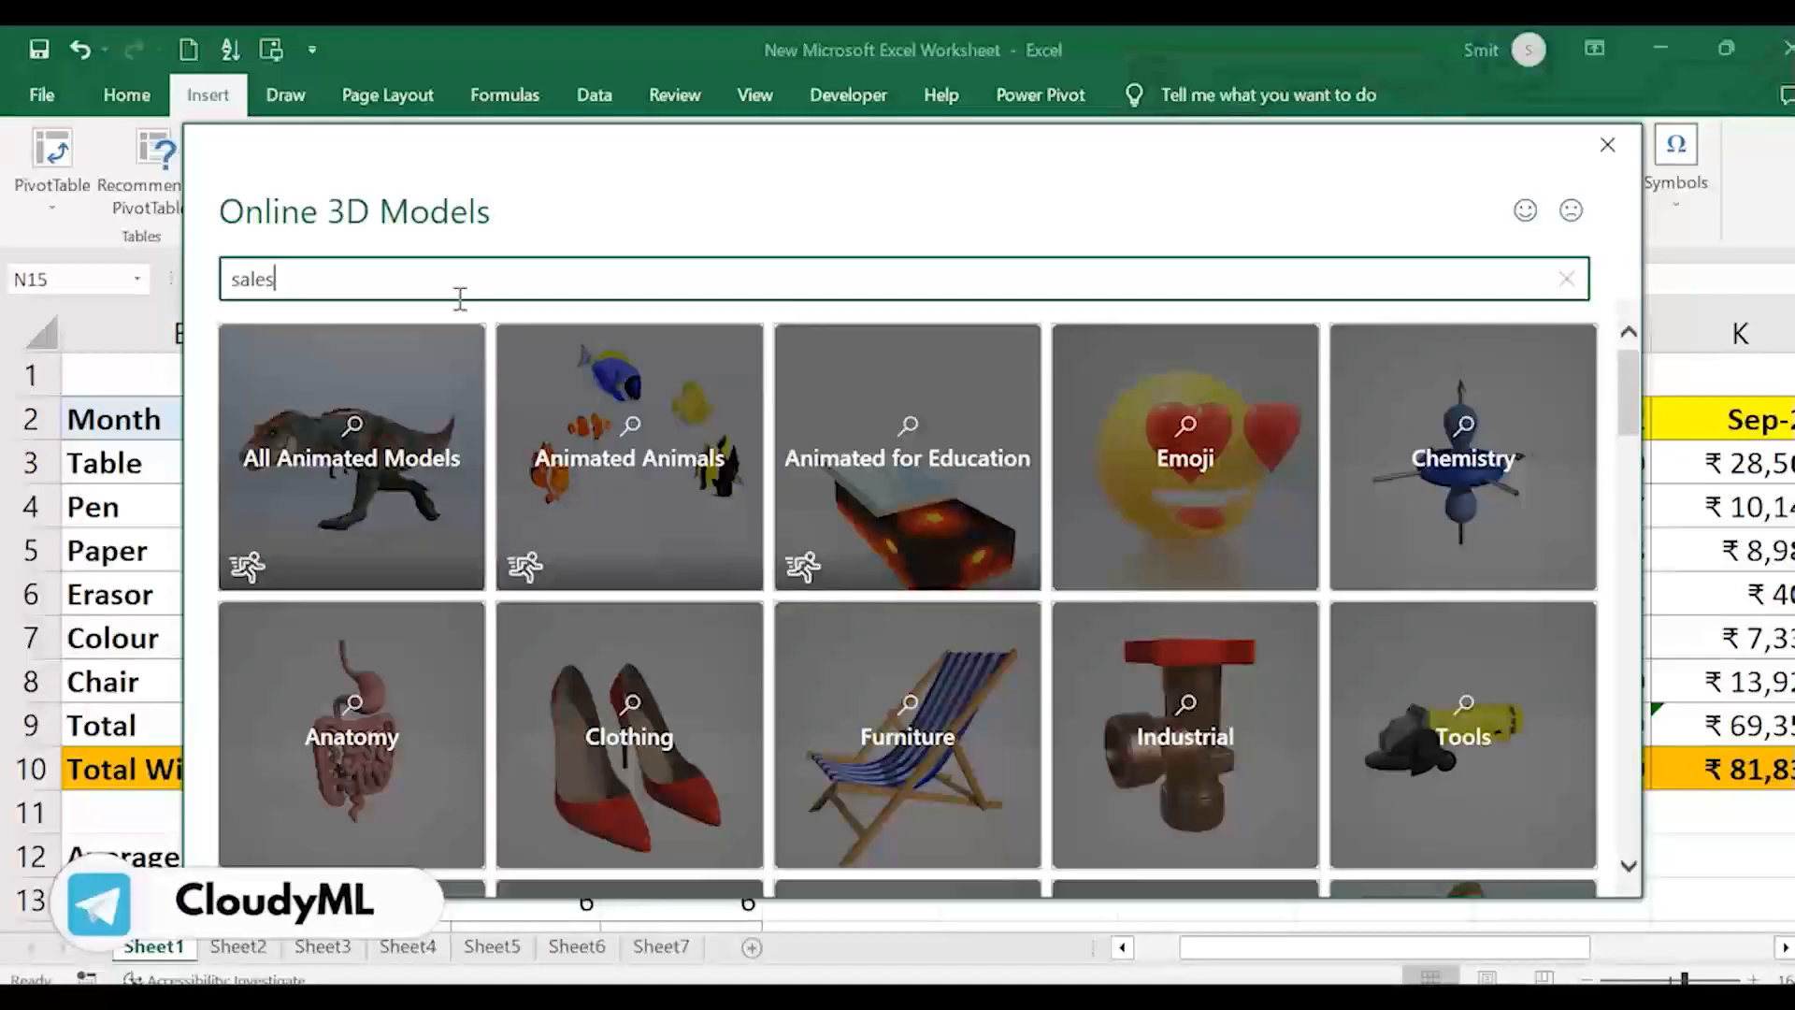
key("Return")
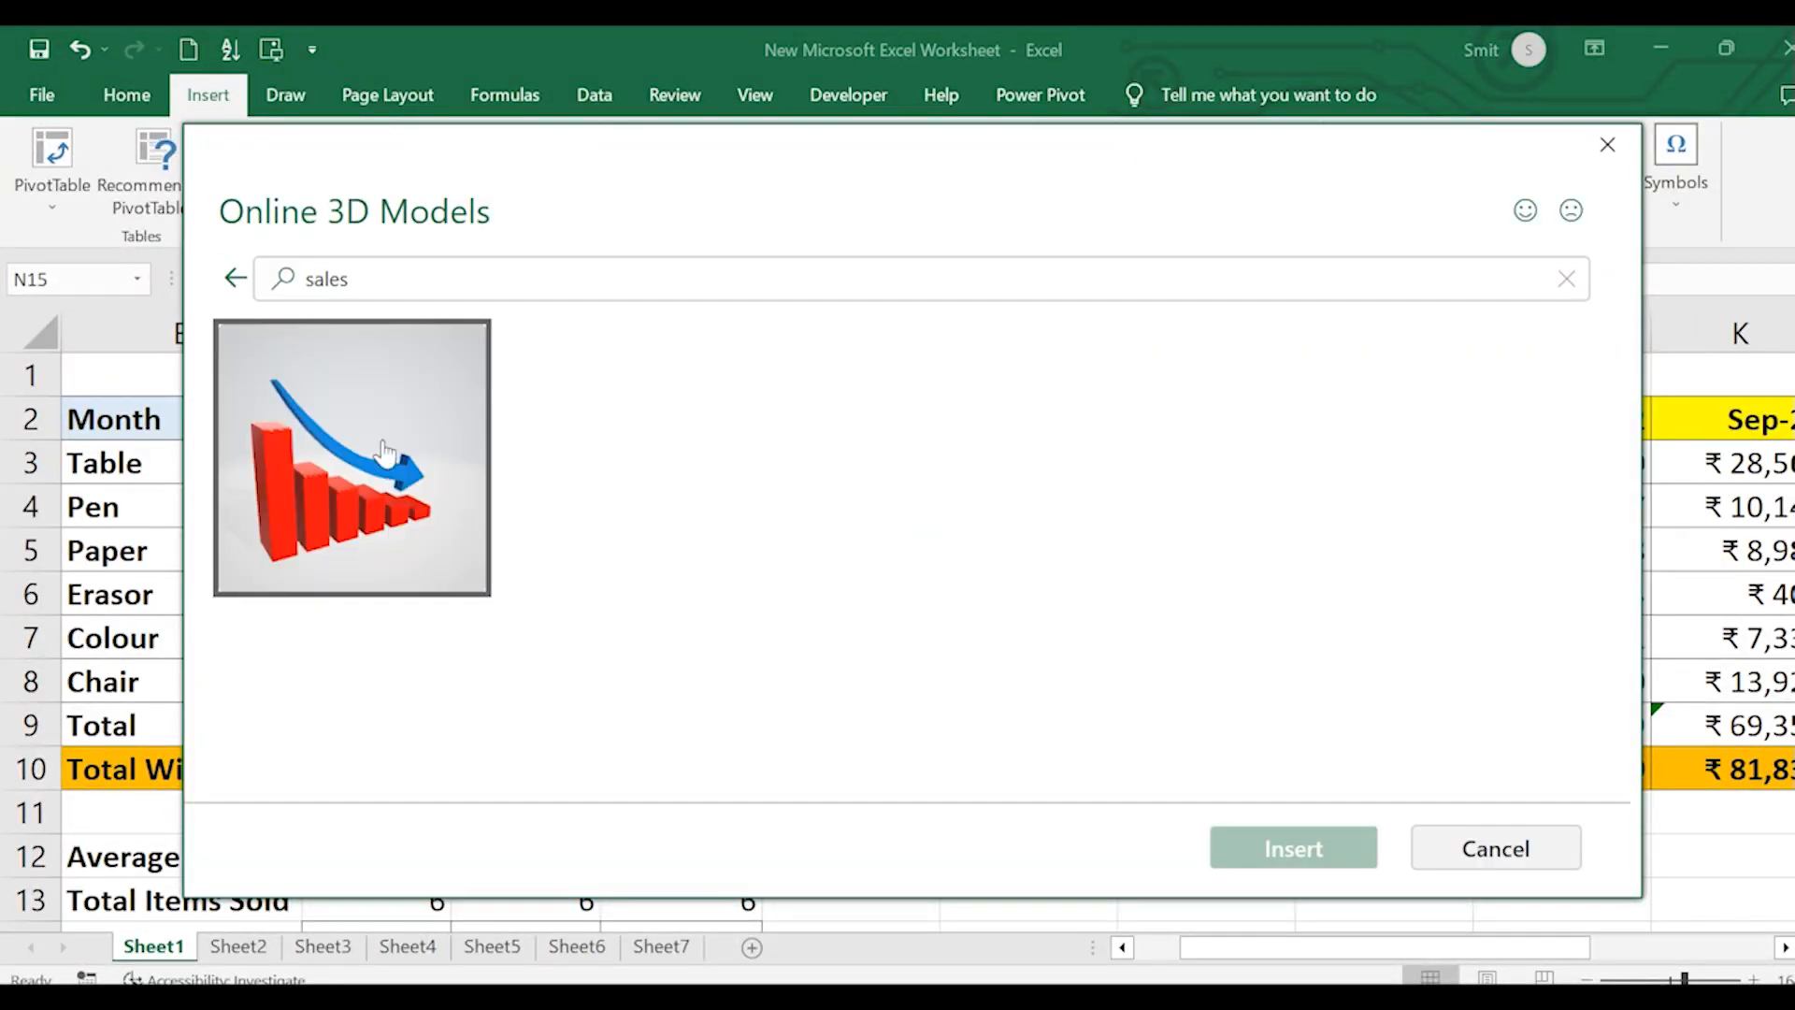
left_click(374, 449)
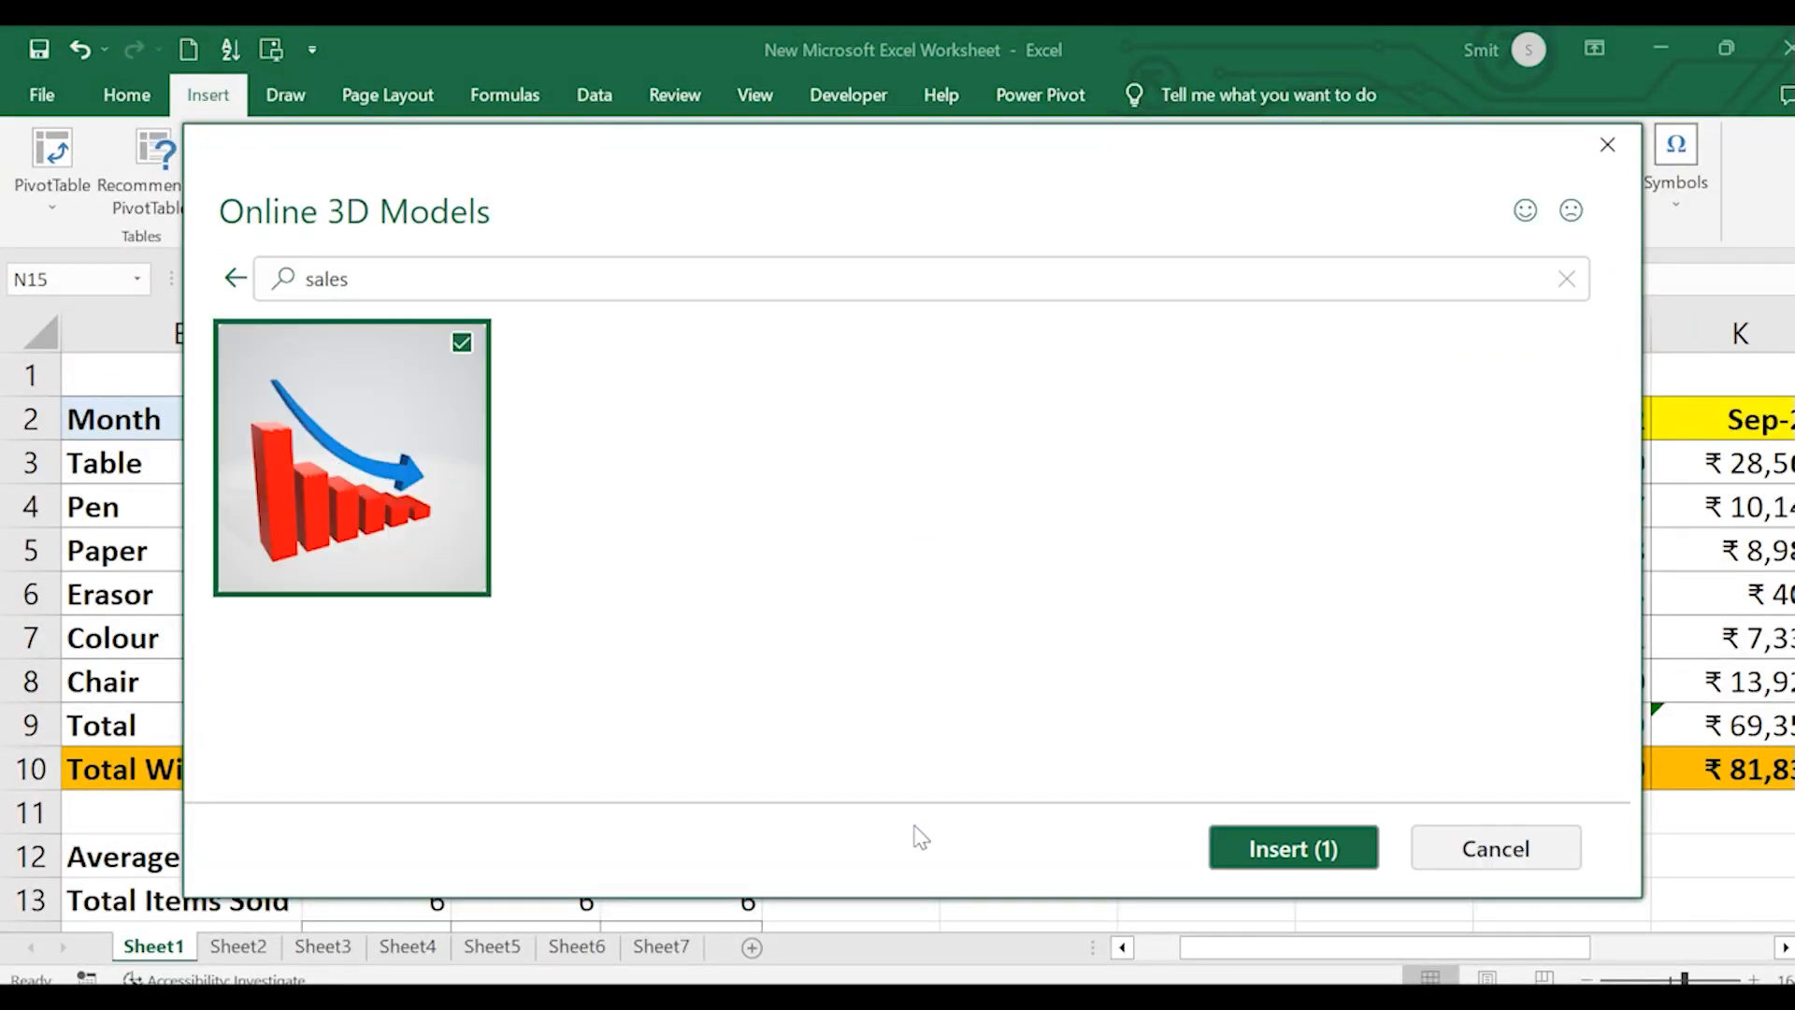
left_click(1308, 853)
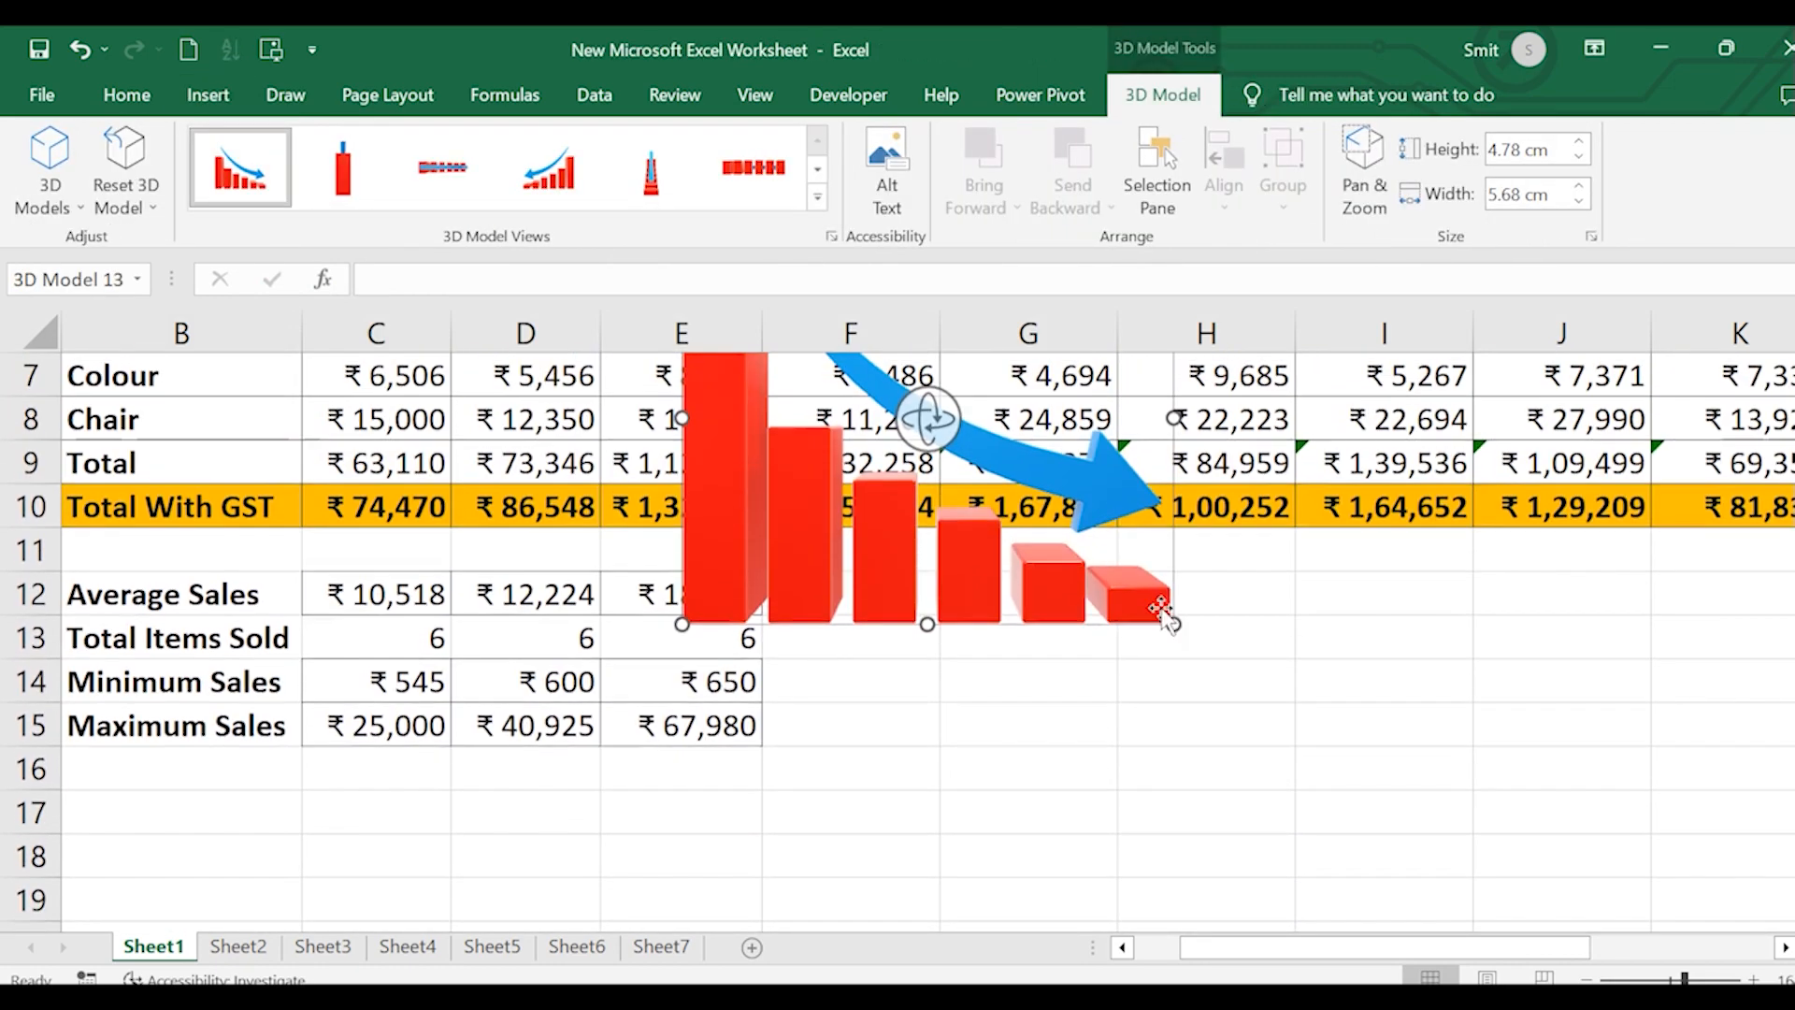
Step: Delete the 3D bar chart model from the sheet
left_click_drag(928, 505, 944, 580)
key("Delete")
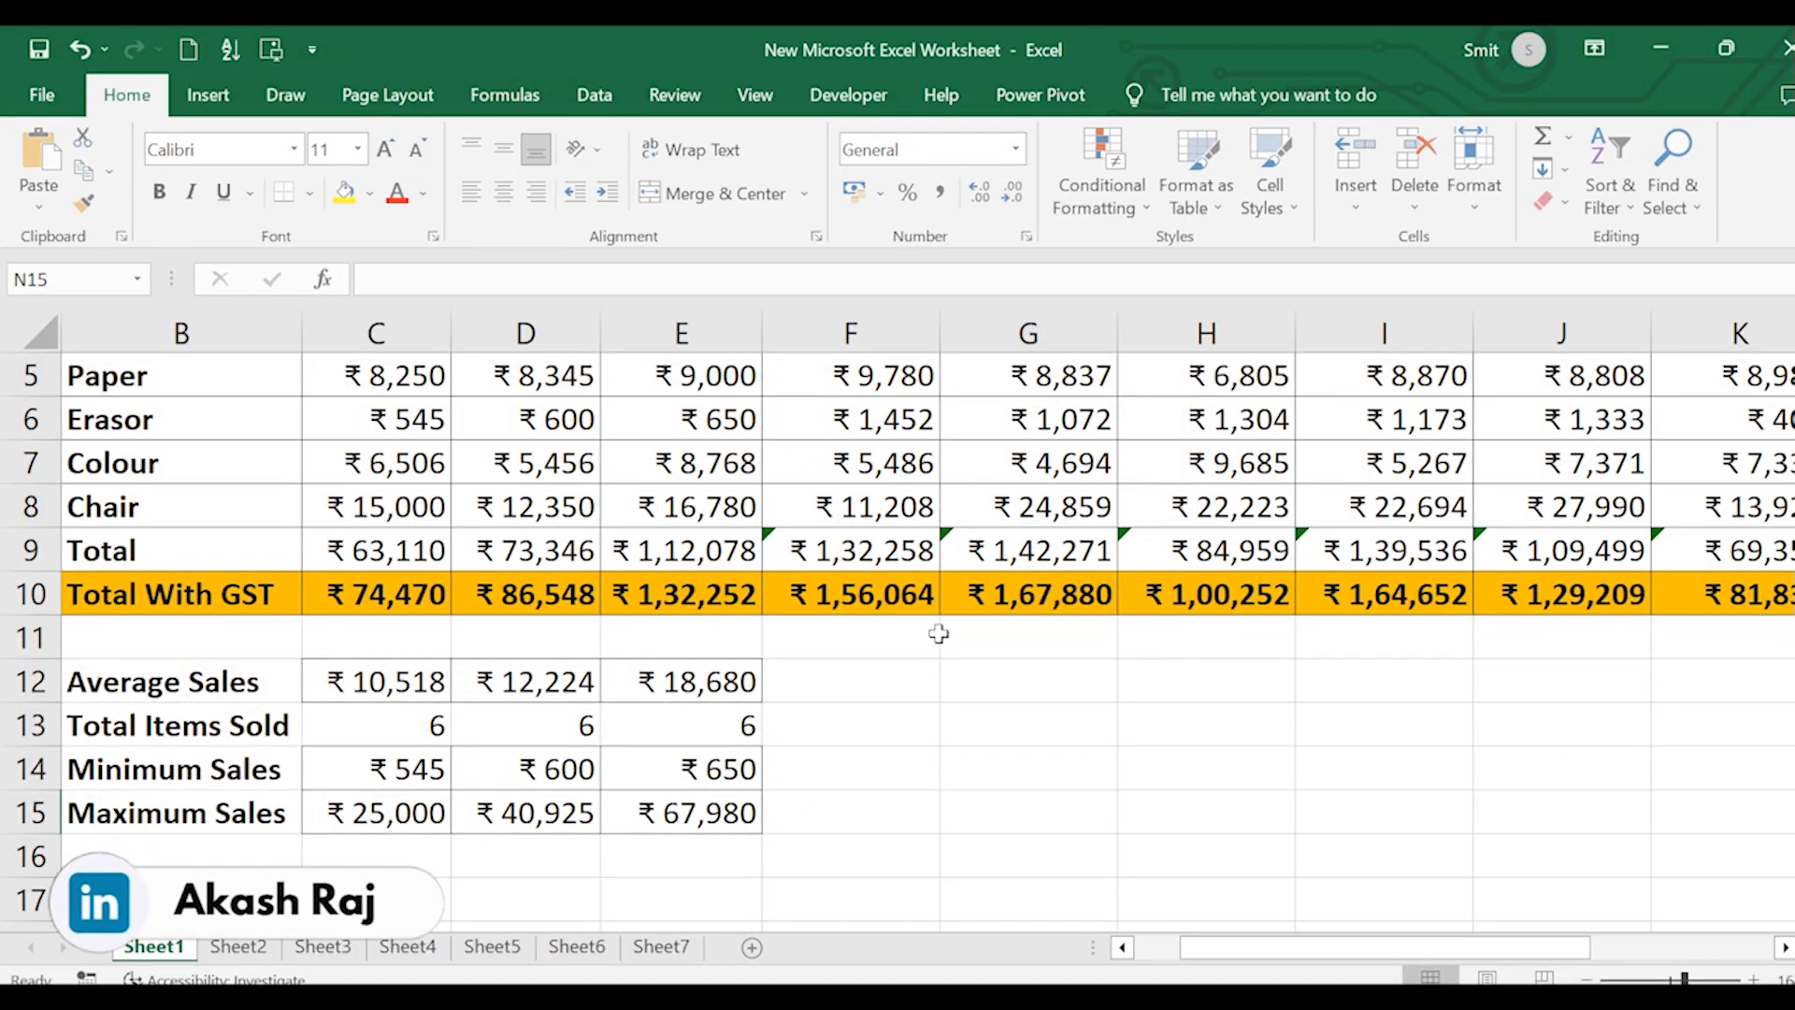
scroll(879, 556, "up", 2)
scroll(878, 557, "left", 1)
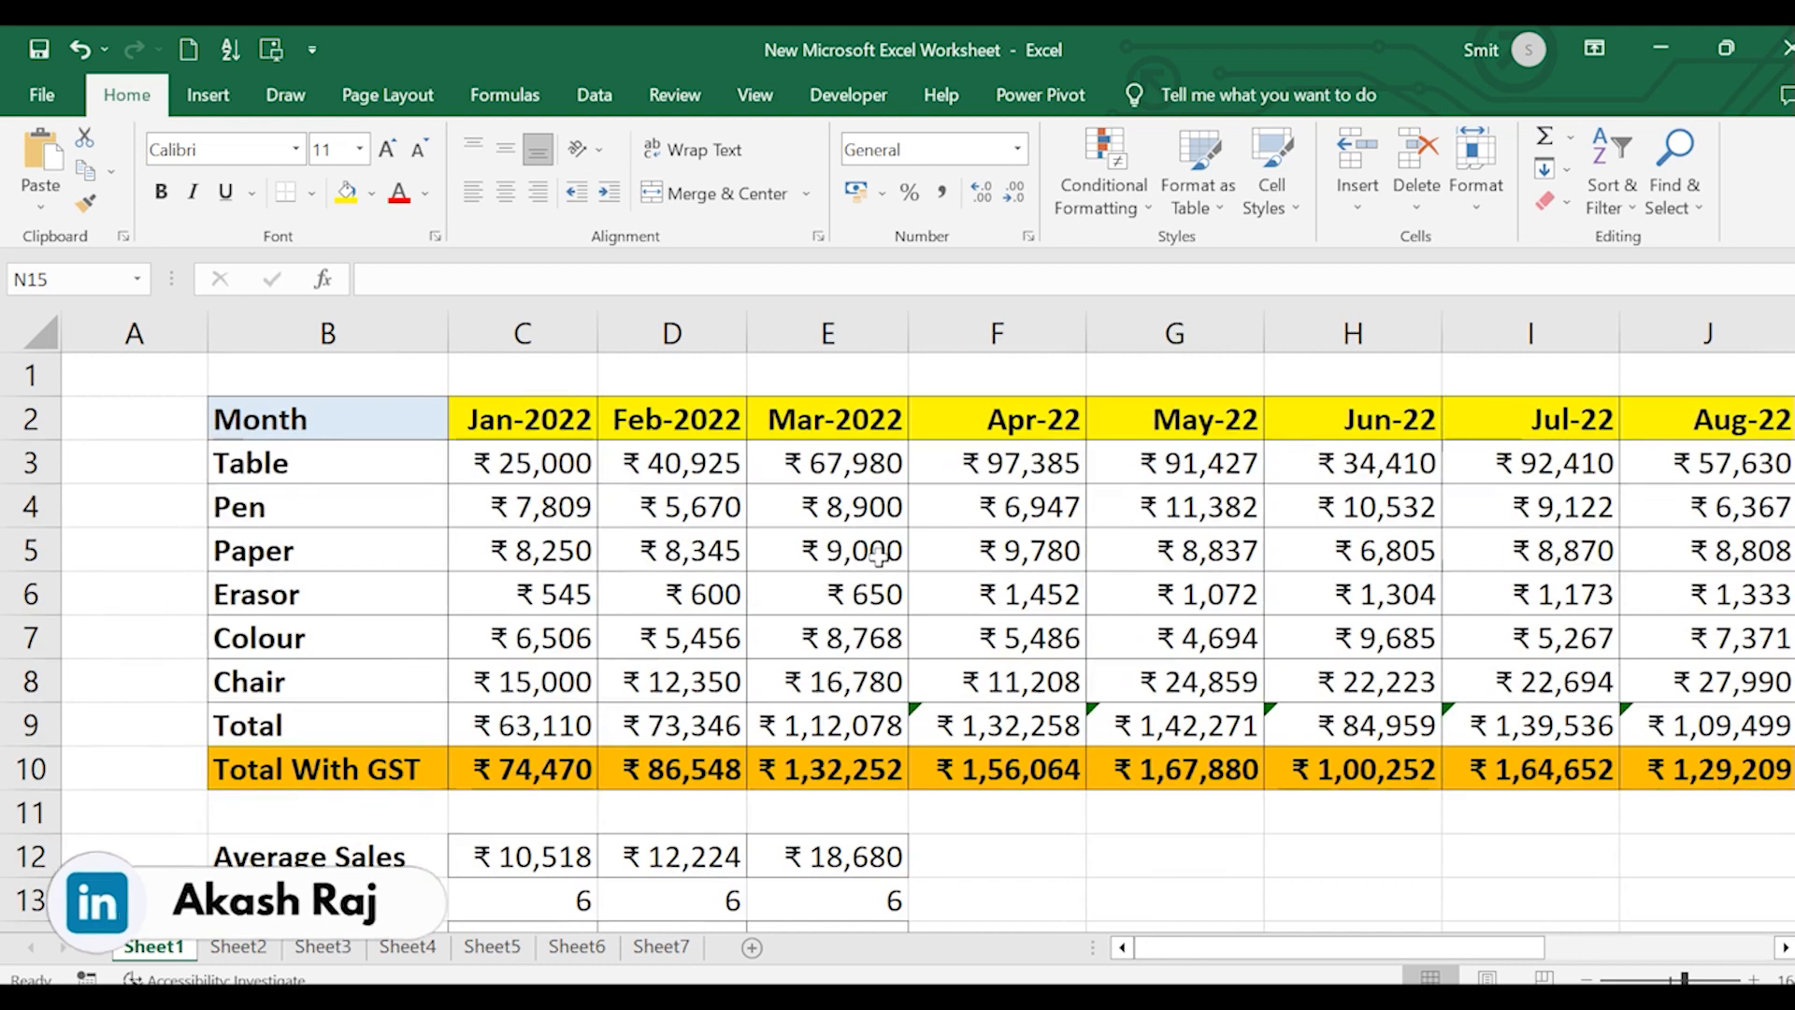